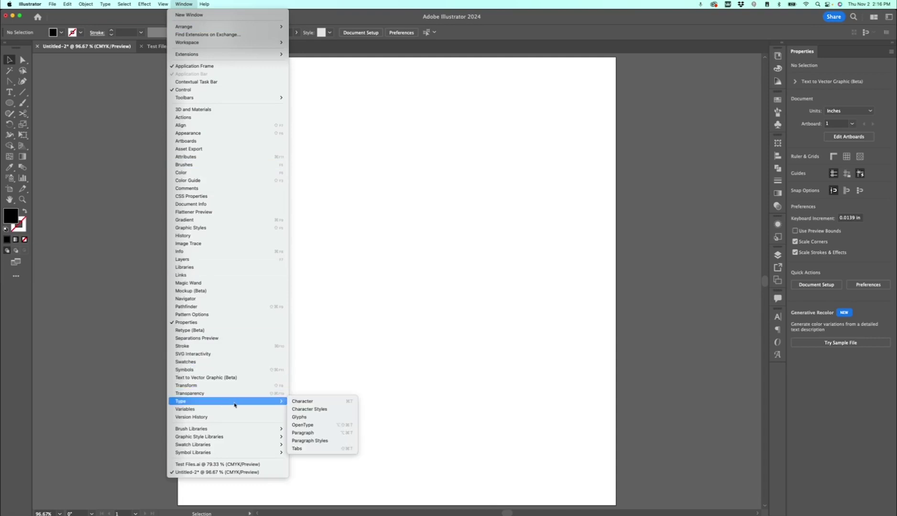
Show the Character panel and switch it to the OpenType settings
{"action": "left_click", "coordinate": [316, 402]}
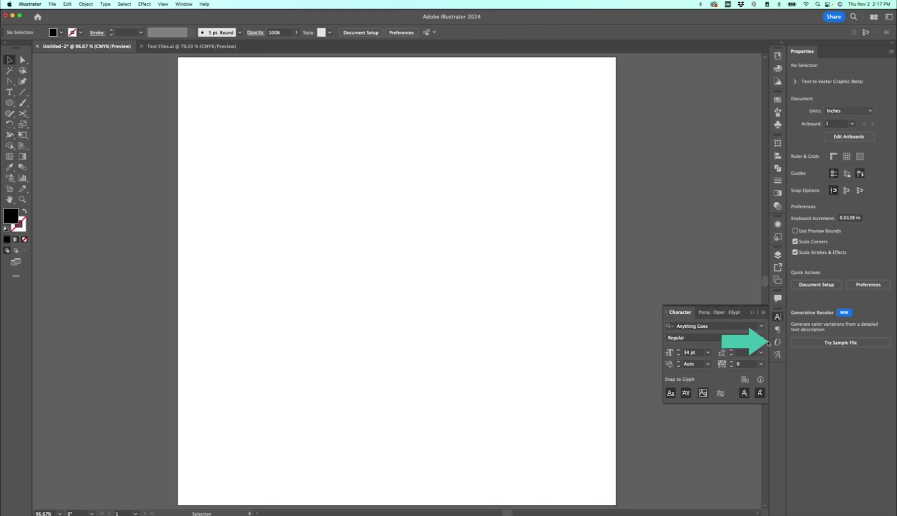
{"action": "left_click", "coordinate": [778, 343]}
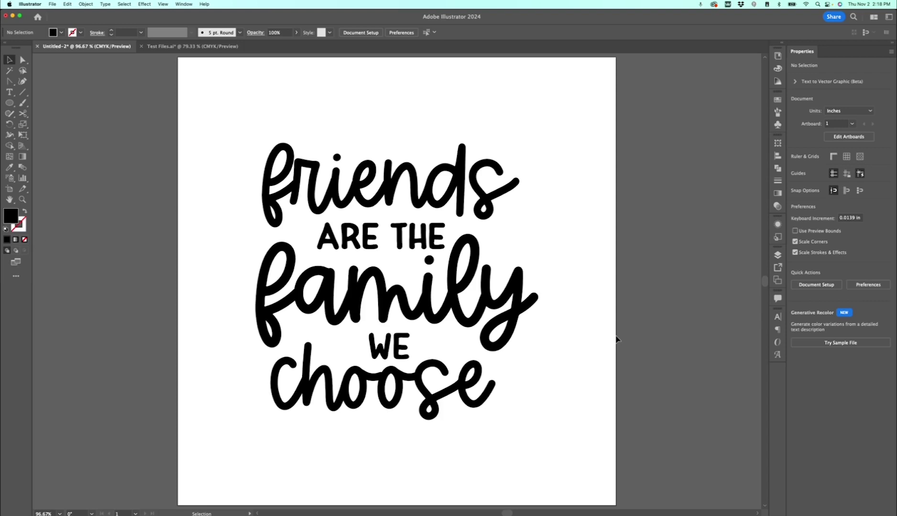
Inspect the word groups (friends, family, we choose, ARE THE, WE) and the Layers list
{"action": "left_click_drag", "start_coordinate": [225, 113], "coordinate": [587, 443]}
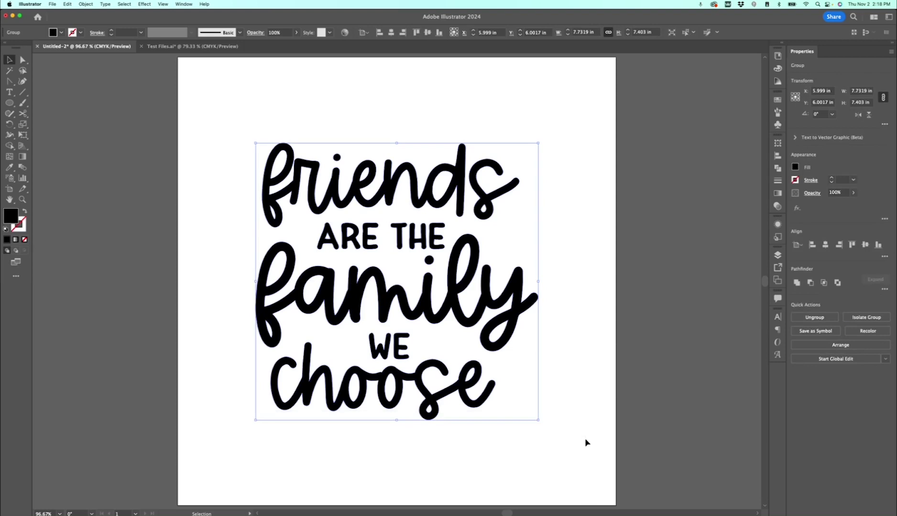
{"action": "left_click", "coordinate": [588, 442]}
{"action": "left_click", "coordinate": [487, 209]}
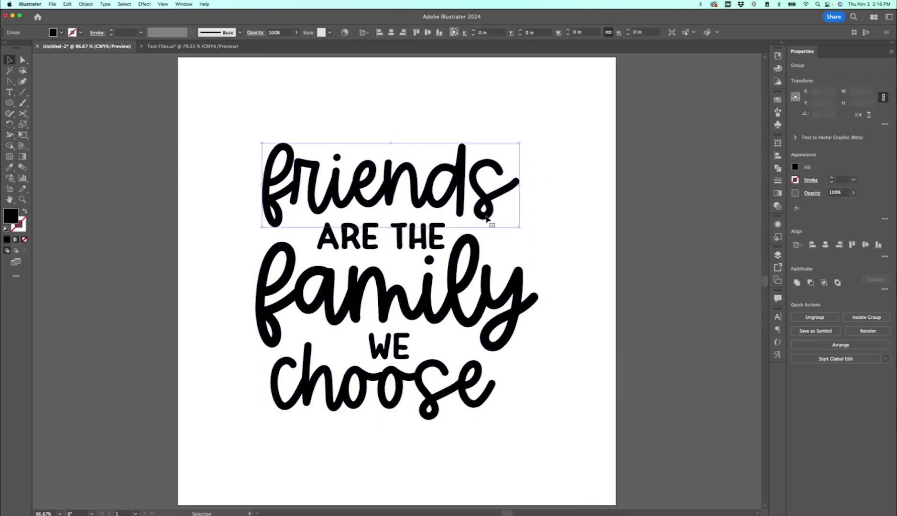
{"action": "left_click", "coordinate": [473, 280], "text": "shift"}
{"action": "left_click", "coordinate": [462, 397], "text": "shift"}
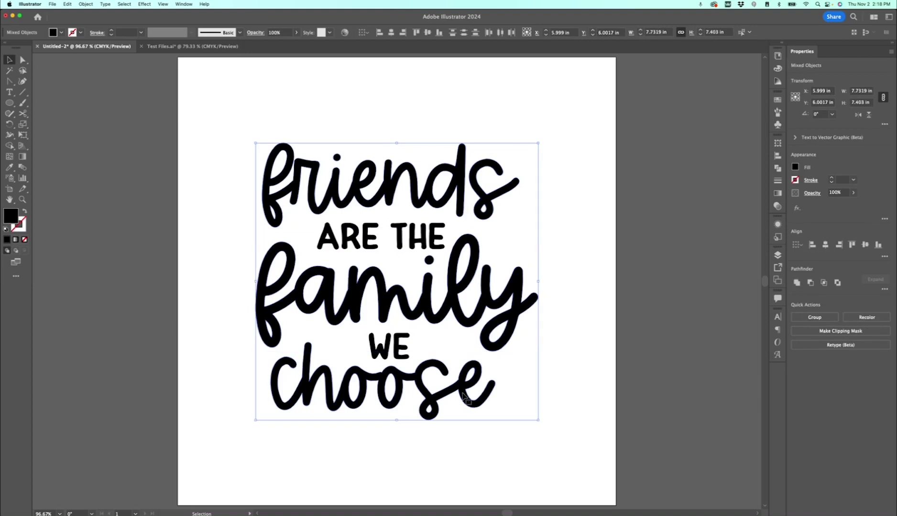
{"action": "left_click", "coordinate": [409, 268]}
{"action": "left_click", "coordinate": [433, 239]}
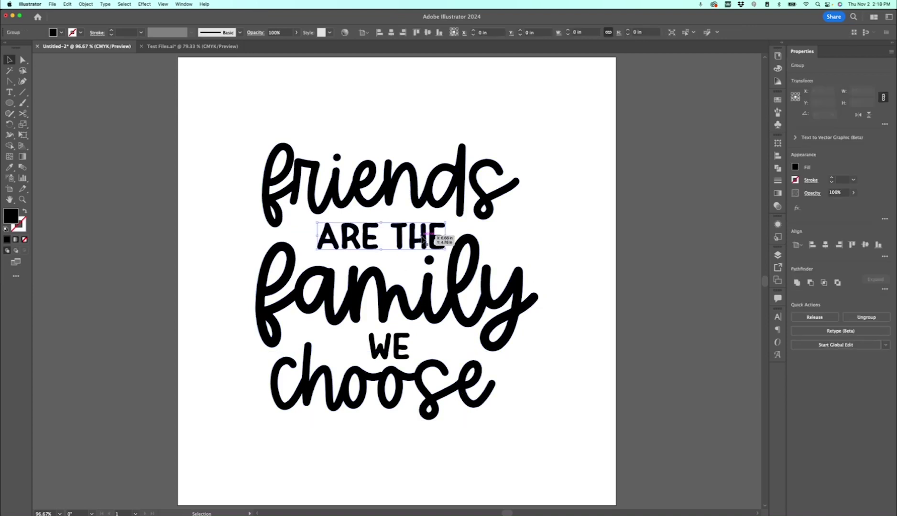
{"action": "left_click", "coordinate": [403, 338], "text": "shift"}
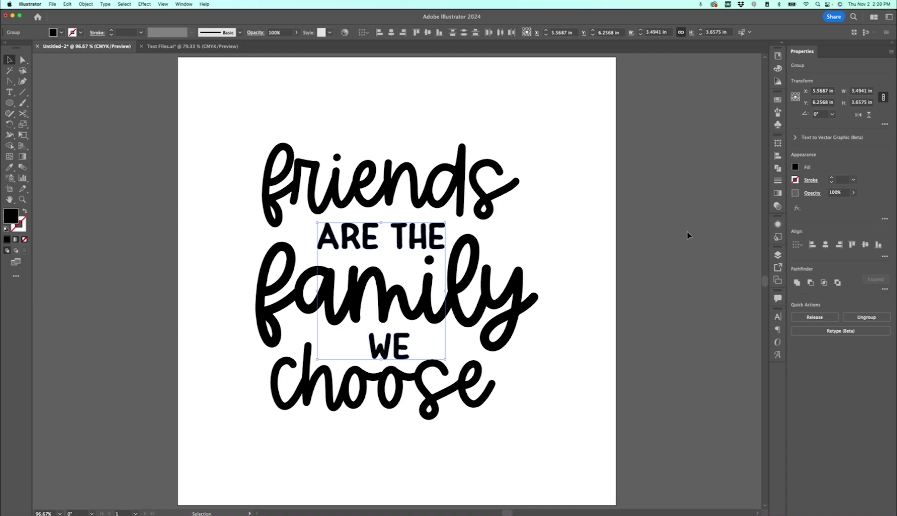
{"action": "left_click", "coordinate": [778, 255]}
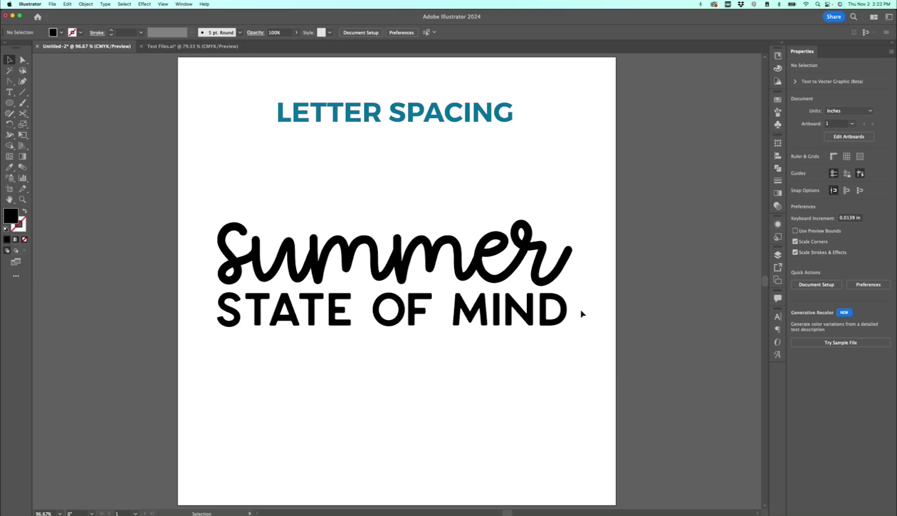
Select STATE OF MIND as a whole object and bring up its full Character panel
{"action": "left_click", "coordinate": [519, 244]}
{"action": "left_click", "coordinate": [403, 367]}
{"action": "left_click", "coordinate": [404, 324]}
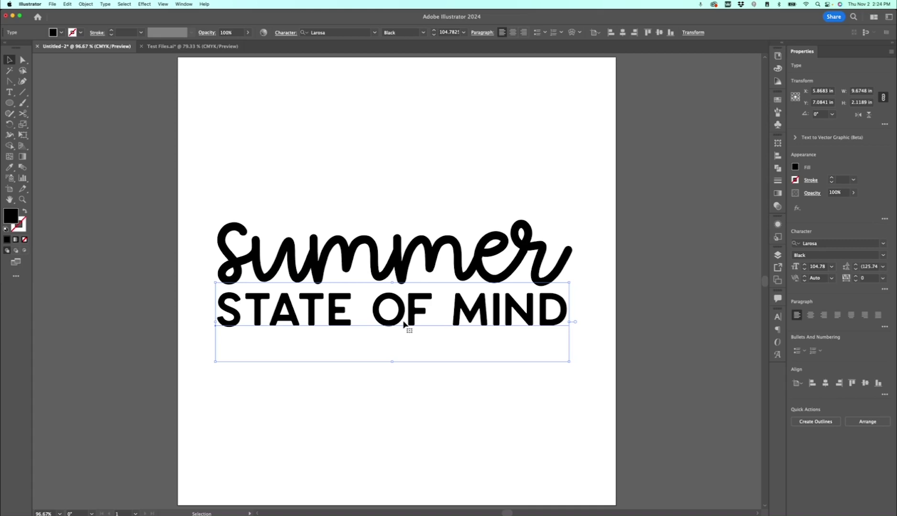
{"action": "key", "text": "v"}
{"action": "left_click", "coordinate": [286, 32]}
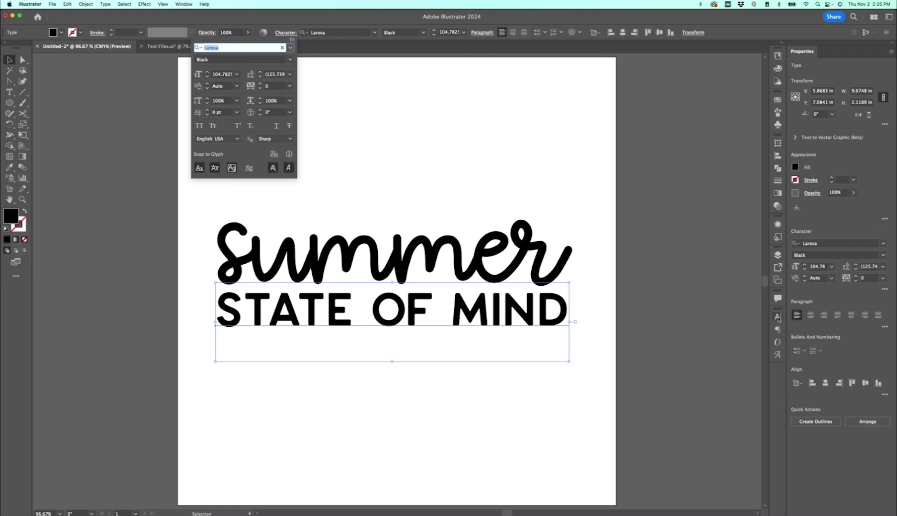
{"action": "left_click", "coordinate": [778, 332]}
{"action": "left_click", "coordinate": [778, 317]}
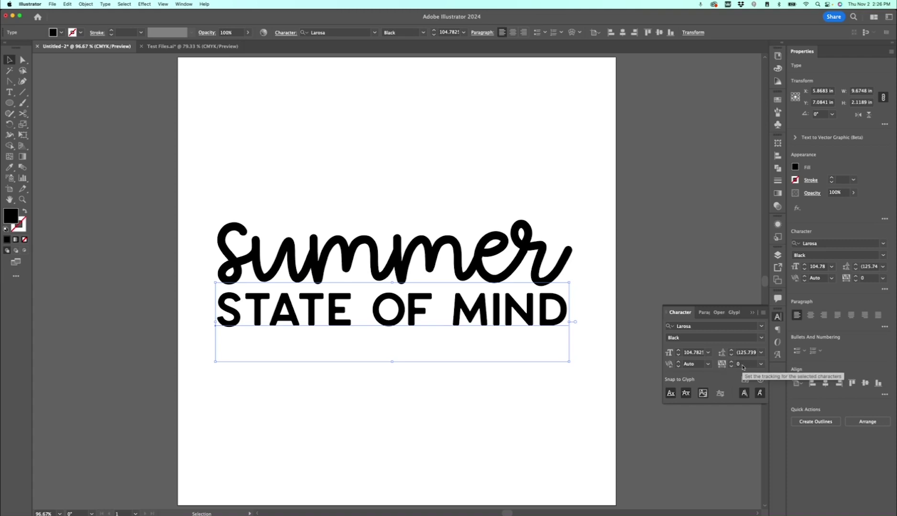
Set STATE OF MIND's tracking to 200, then scale the widened text down
{"action": "left_click", "coordinate": [743, 365]}
{"action": "type", "text": "200"}
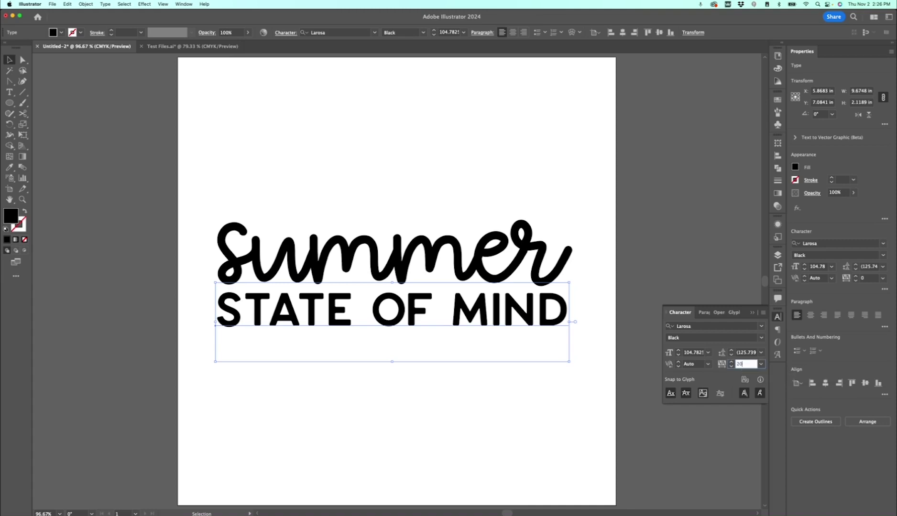
{"action": "key", "text": "Return"}
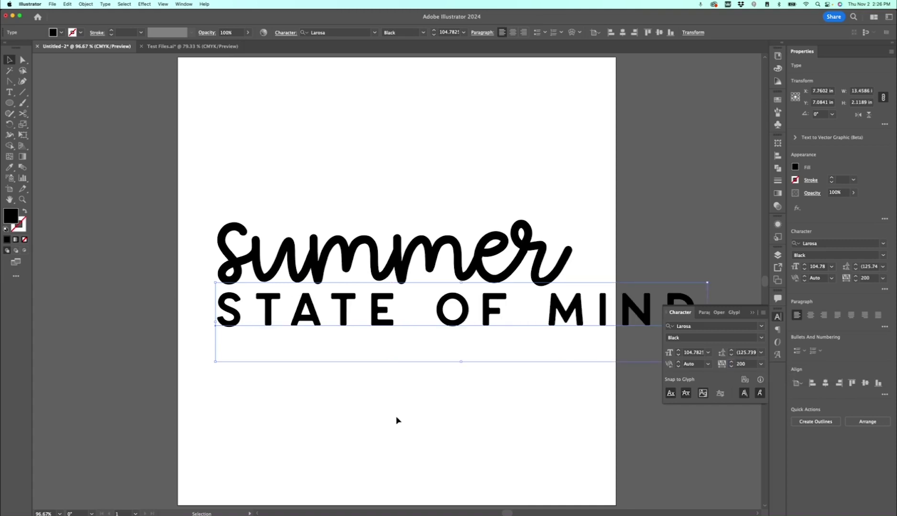
{"action": "left_click", "coordinate": [754, 313]}
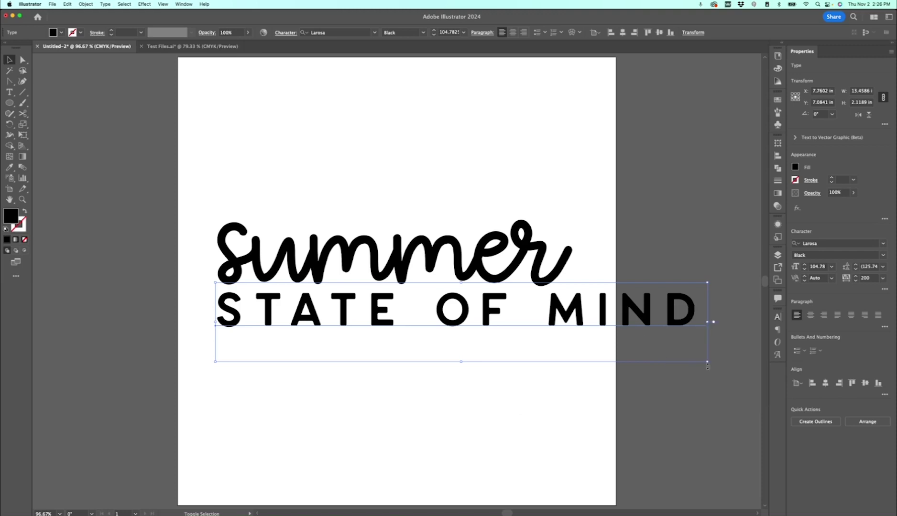
{"action": "left_click_drag", "start_coordinate": [709, 363], "coordinate": [602, 344]}
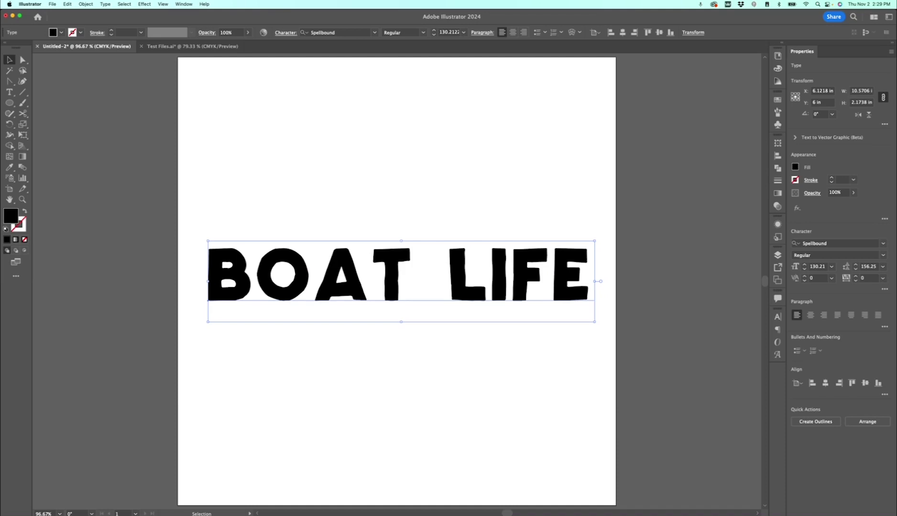
Kern the O–A pair of BOAT LIFE to -117 and reselect the whole text
{"action": "left_click", "coordinate": [428, 365]}
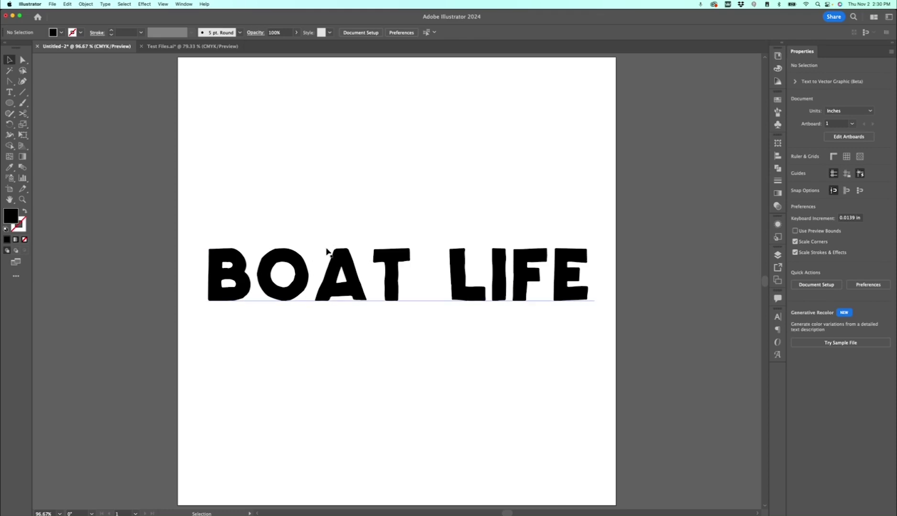
{"action": "double_click", "coordinate": [315, 285]}
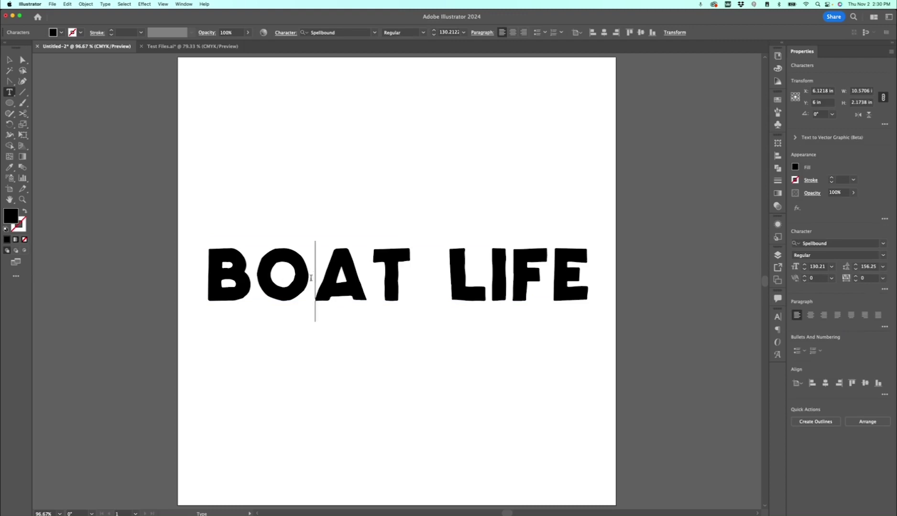
{"action": "left_click", "coordinate": [778, 317]}
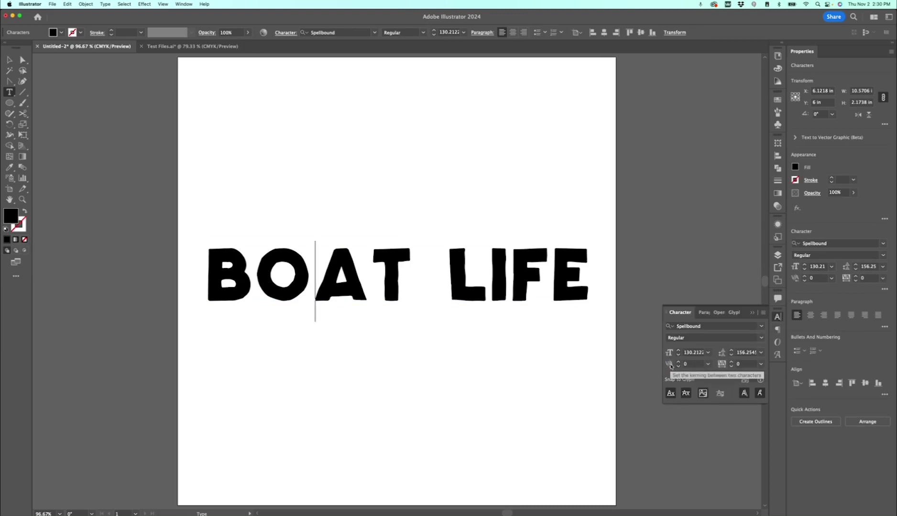
{"action": "left_click", "coordinate": [691, 365]}
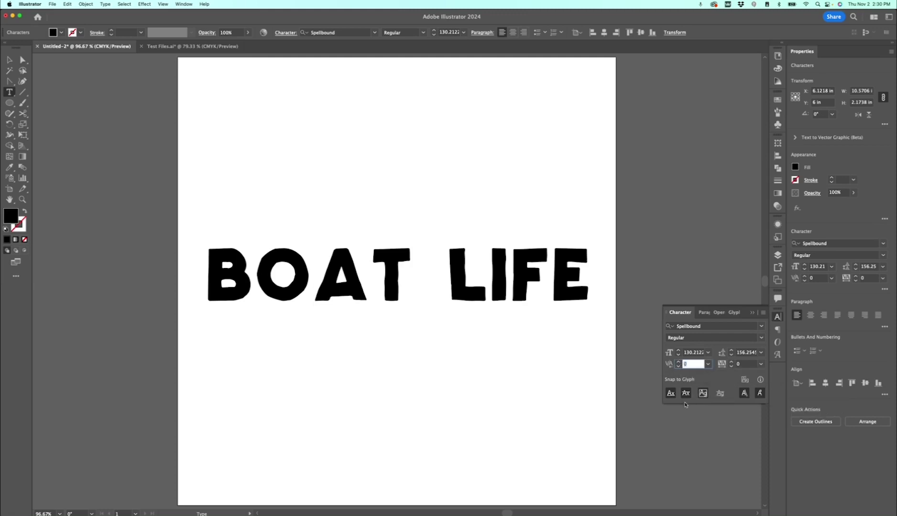
{"action": "type", "text": "-117"}
{"action": "key", "text": "Return"}
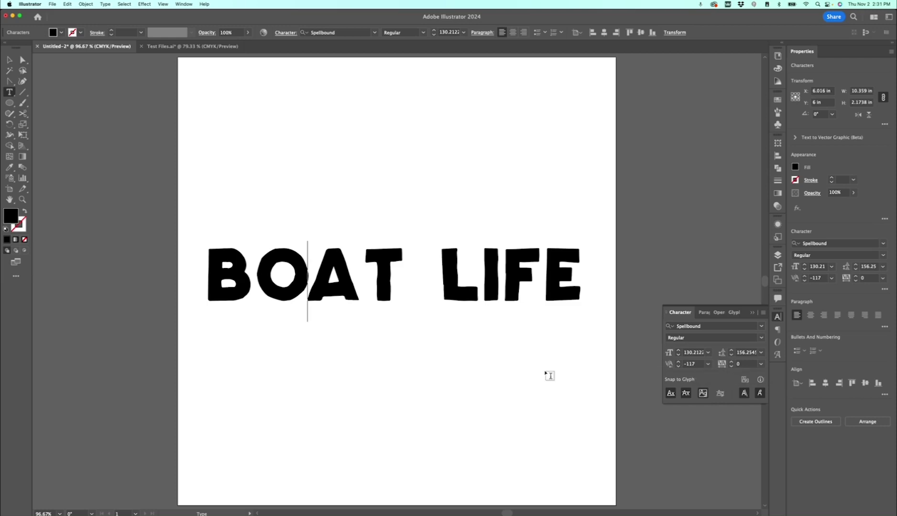
{"action": "left_click", "coordinate": [307, 292]}
{"action": "key", "text": "Escape"}
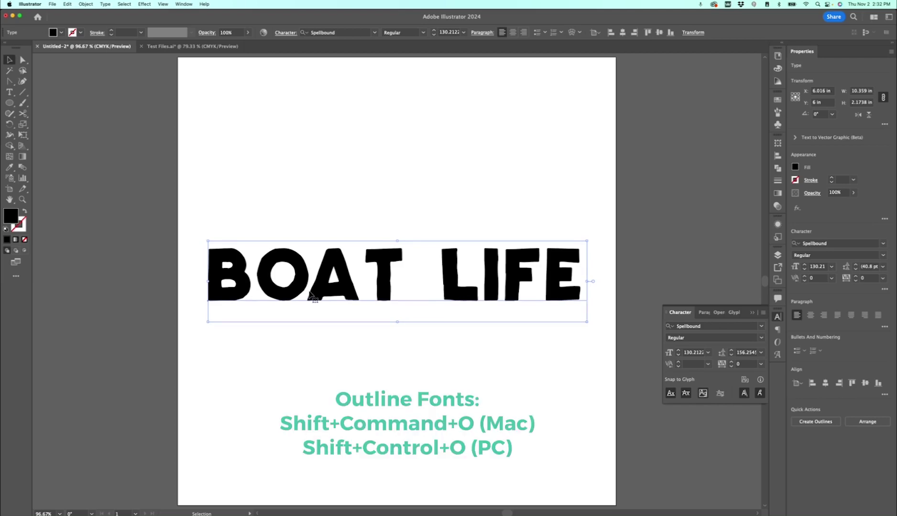
Convert BOAT LIFE to outlines and fine-tune the O's position
{"action": "key", "text": "shift+super+o"}
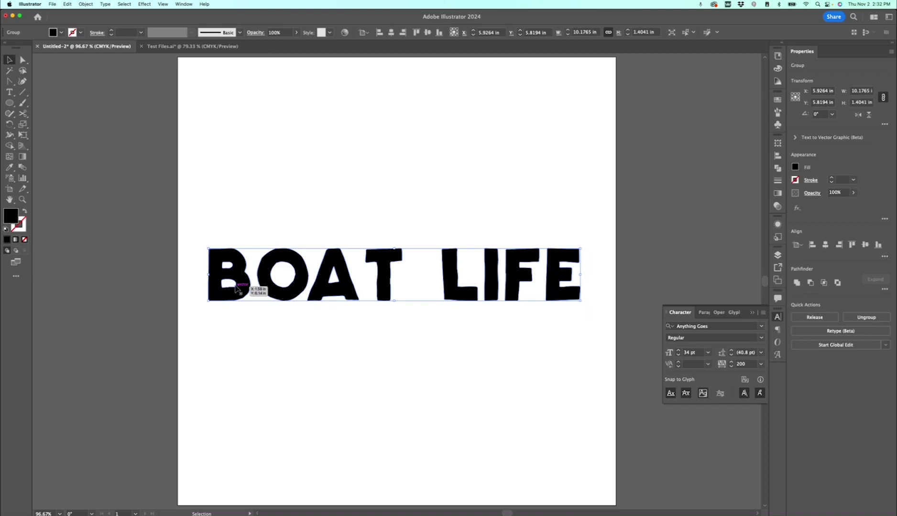
{"action": "double_click", "coordinate": [277, 291]}
{"action": "left_click", "coordinate": [277, 292]}
{"action": "key", "text": "Left"}
{"action": "key", "text": "Left"}
{"action": "key", "text": "Left"}
{"action": "key", "text": "Left"}
{"action": "key", "text": "Left"}
{"action": "key", "text": "Left"}
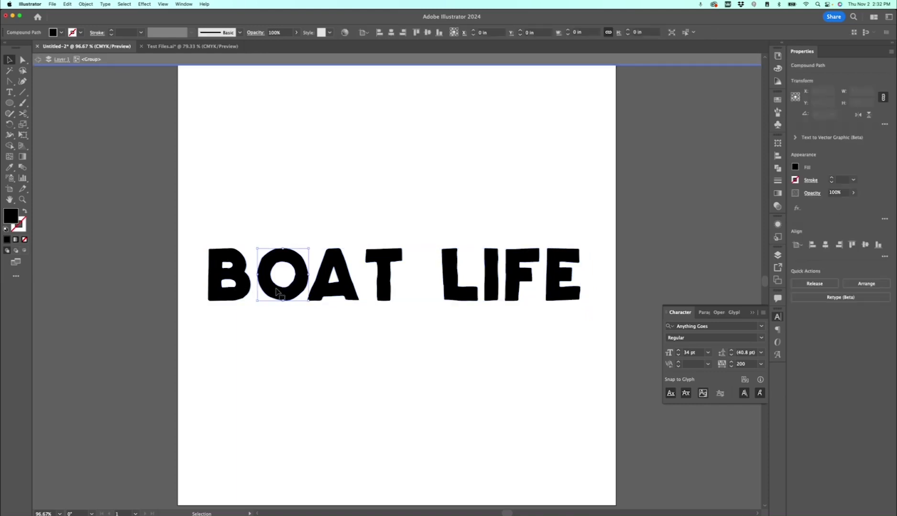
{"action": "key", "text": "Left"}
{"action": "key", "text": "Left"}
{"action": "key", "text": "Left"}
{"action": "key", "text": "Left"}
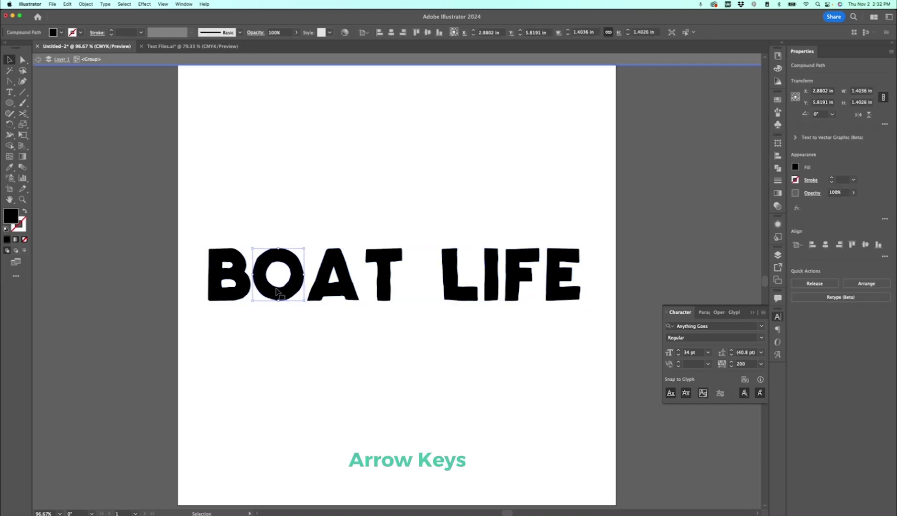
{"action": "key", "text": "Right"}
{"action": "key", "text": "Right"}
{"action": "key", "text": "Right"}
{"action": "key", "text": "Right"}
Nudge the A and T left and move LIFE closer to BOAT
{"action": "left_click", "coordinate": [318, 293]}
{"action": "key", "text": "Left"}
{"action": "key", "text": "Left"}
{"action": "key", "text": "Left"}
{"action": "key", "text": "Left"}
{"action": "key", "text": "Left"}
{"action": "key", "text": "Left"}
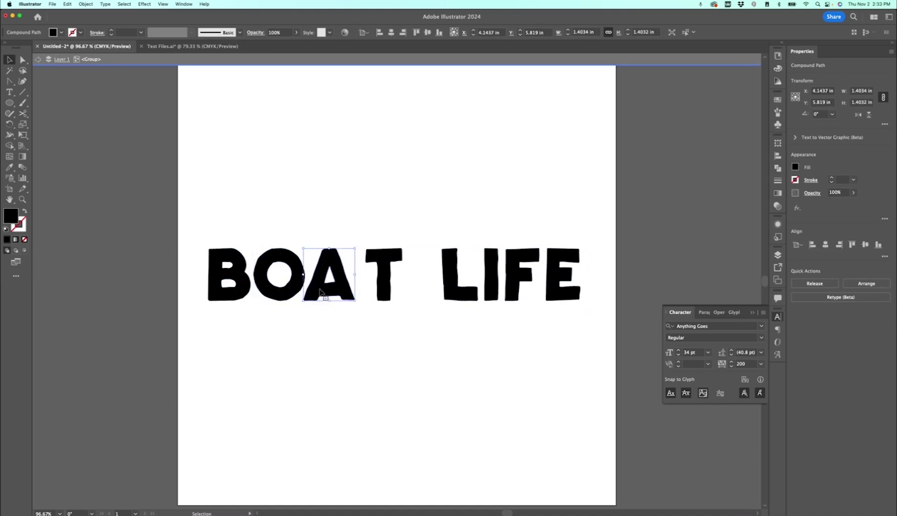
{"action": "left_click", "coordinate": [388, 294]}
{"action": "key", "text": "Left"}
{"action": "key", "text": "Left"}
{"action": "key", "text": "Left"}
{"action": "key", "text": "Left"}
{"action": "key", "text": "Left"}
{"action": "key", "text": "Left"}
{"action": "key", "text": "Left"}
{"action": "key", "text": "Left"}
{"action": "key", "text": "Left"}
{"action": "key", "text": "Left"}
{"action": "key", "text": "Left"}
{"action": "key", "text": "Left"}
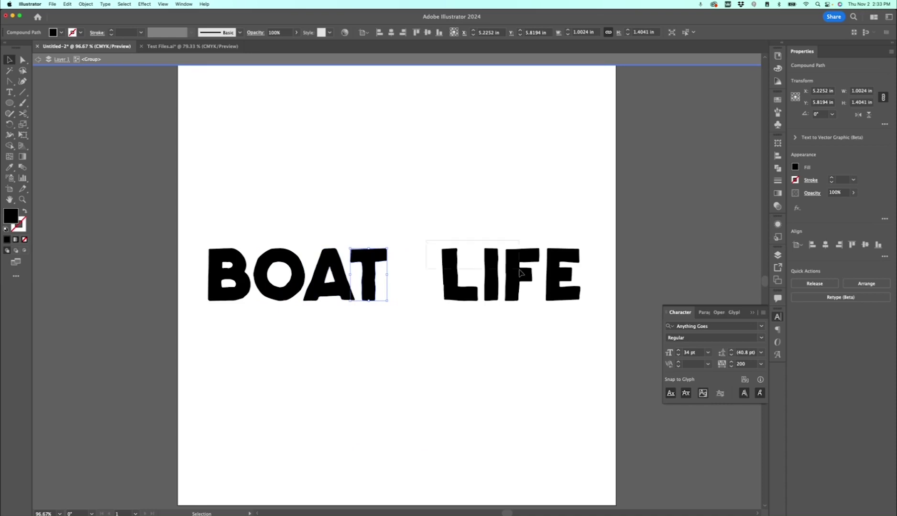
{"action": "left_click_drag", "start_coordinate": [433, 241], "coordinate": [602, 313]}
{"action": "key", "text": "Left"}
{"action": "key", "text": "Left"}
{"action": "key", "text": "Left"}
{"action": "key", "text": "Left"}
{"action": "key", "text": "Left"}
{"action": "key", "text": "Left"}
{"action": "key", "text": "Left"}
{"action": "key", "text": "Left"}
{"action": "key", "text": "Left"}
{"action": "key", "text": "Left"}
{"action": "key", "text": "Left"}
{"action": "key", "text": "Left"}
{"action": "key", "text": "Left"}
{"action": "key", "text": "Left"}
{"action": "key", "text": "Left"}
{"action": "key", "text": "Left"}
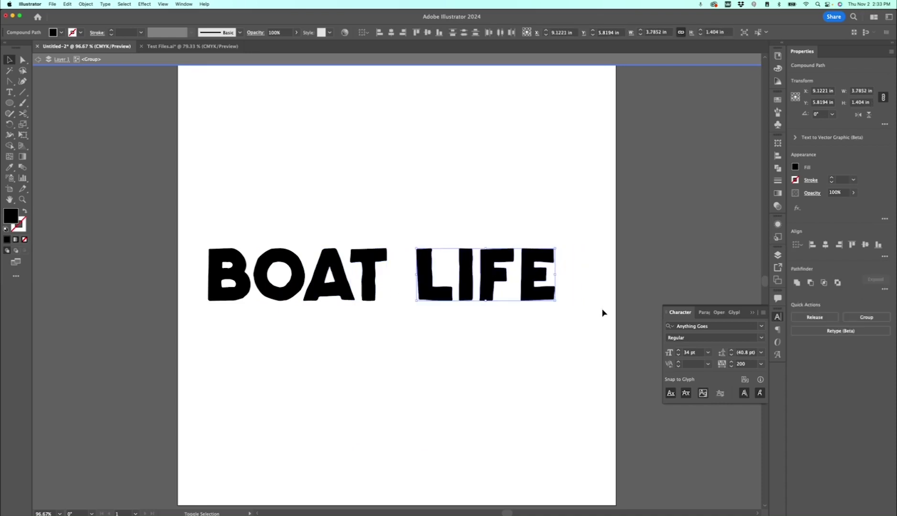
Tighten LIFE by nudging I, F and E left, then E alone
{"action": "left_click", "coordinate": [575, 331]}
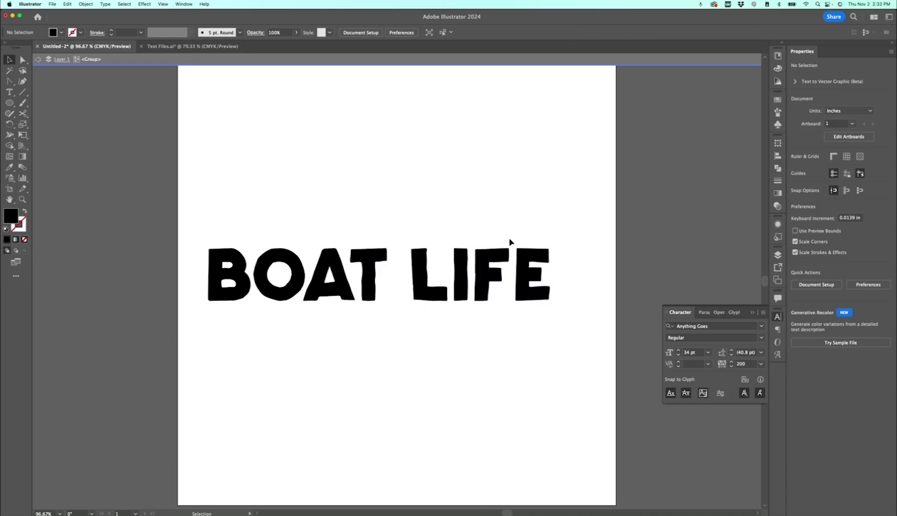
{"action": "left_click_drag", "start_coordinate": [457, 239], "coordinate": [564, 311]}
{"action": "key", "text": "Left"}
{"action": "key", "text": "Left"}
{"action": "key", "text": "Left"}
{"action": "key", "text": "Left"}
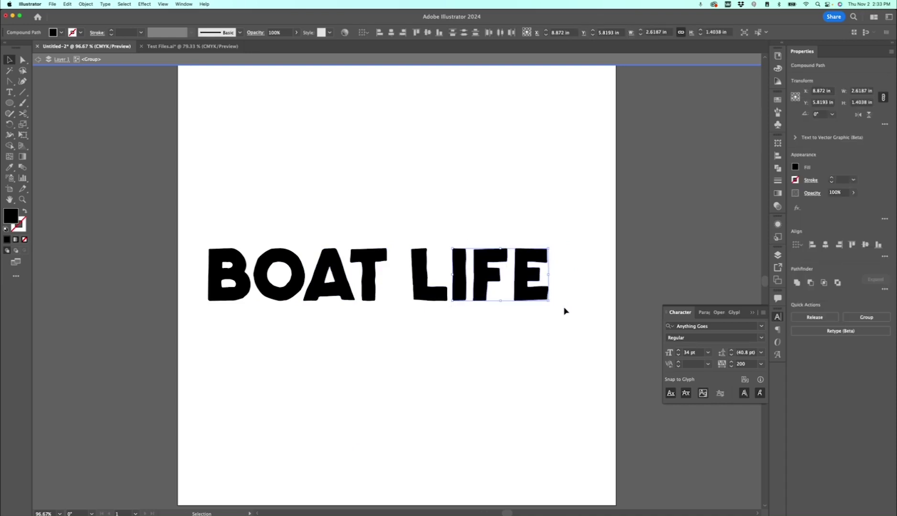
{"action": "left_click", "coordinate": [500, 230]}
{"action": "left_click_drag", "start_coordinate": [500, 230], "coordinate": [554, 306]}
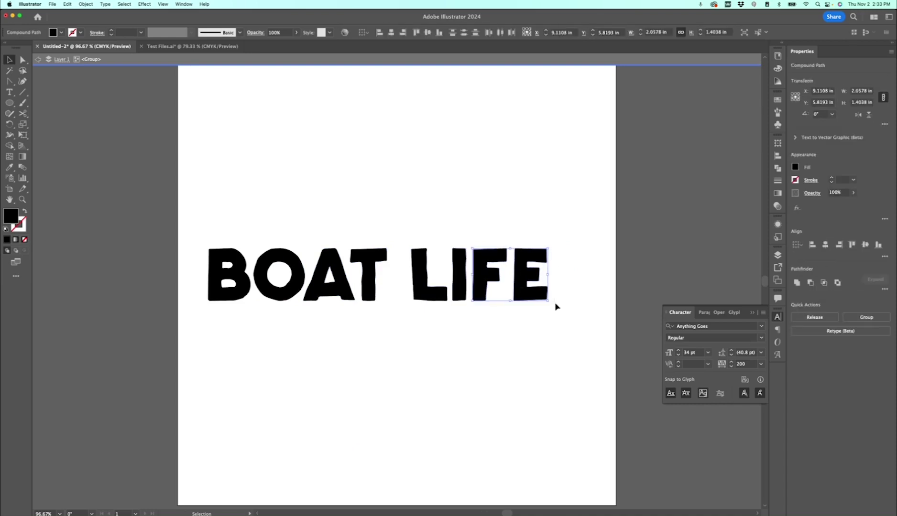
{"action": "left_click_drag", "start_coordinate": [528, 201], "coordinate": [553, 323]}
{"action": "key", "text": "Left"}
{"action": "key", "text": "Left"}
{"action": "key", "text": "Left"}
{"action": "key", "text": "Left"}
{"action": "key", "text": "Left"}
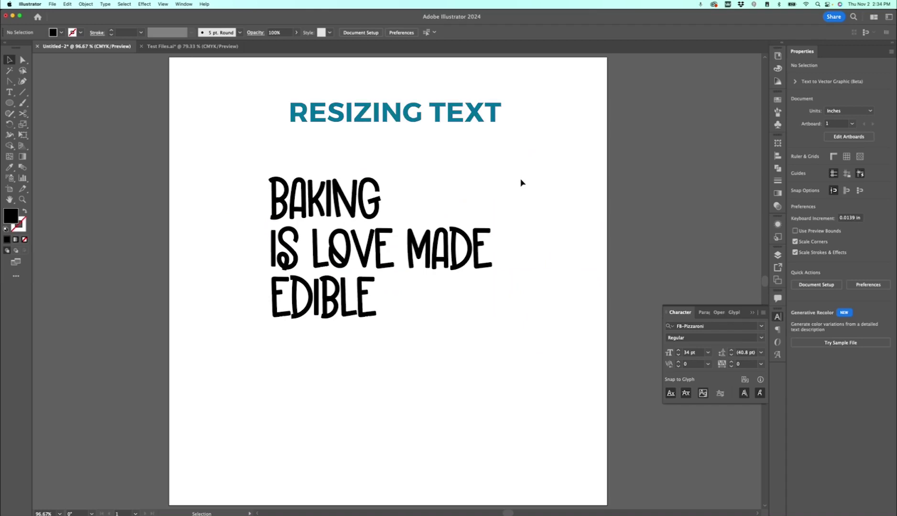
{"action": "left_click", "coordinate": [330, 249]}
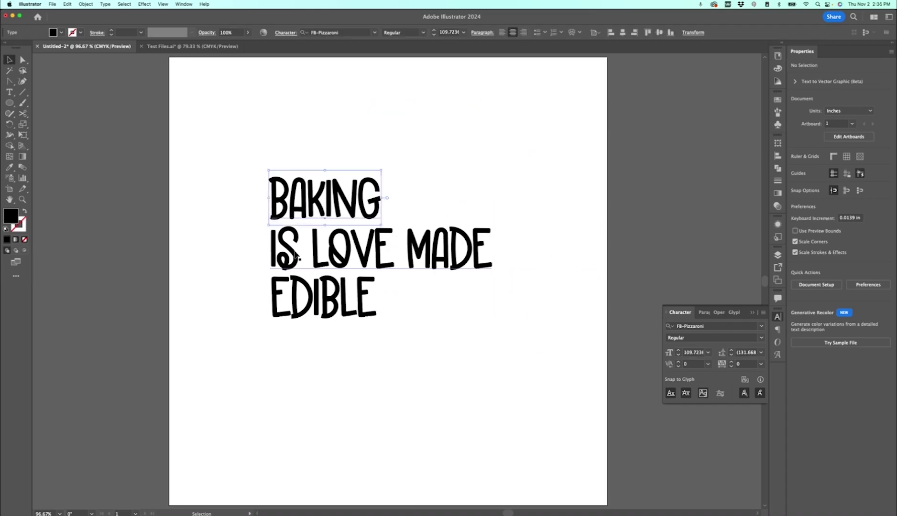
{"action": "left_click", "coordinate": [324, 303]}
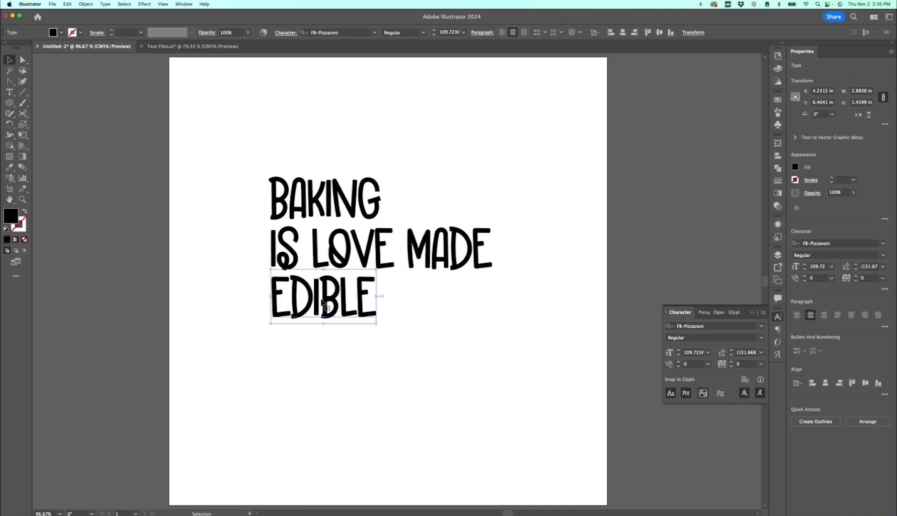
{"action": "left_click", "coordinate": [463, 34]}
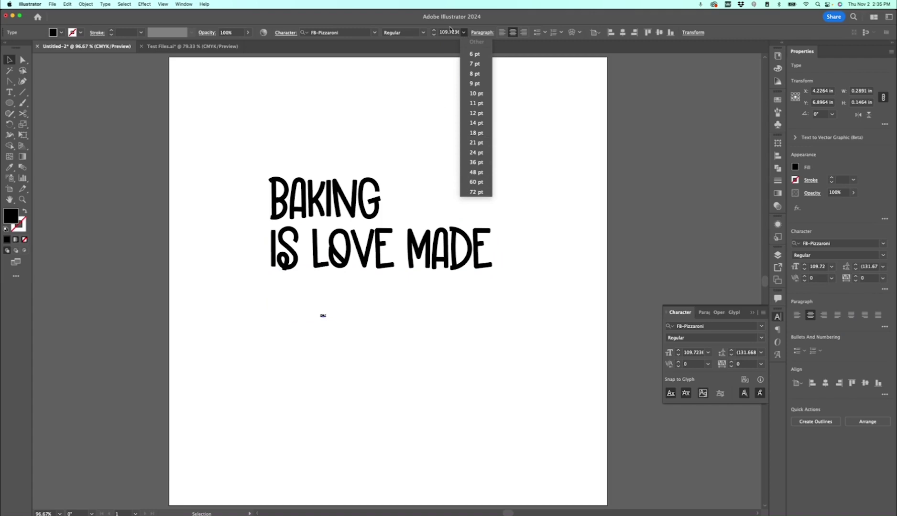
{"action": "key", "text": "Return"}
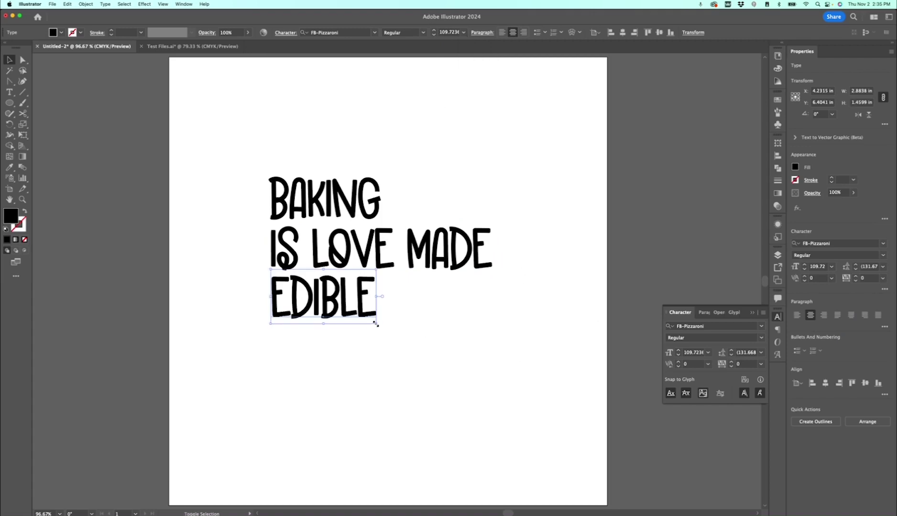
{"action": "left_click_drag", "start_coordinate": [376, 324], "coordinate": [467, 387]}
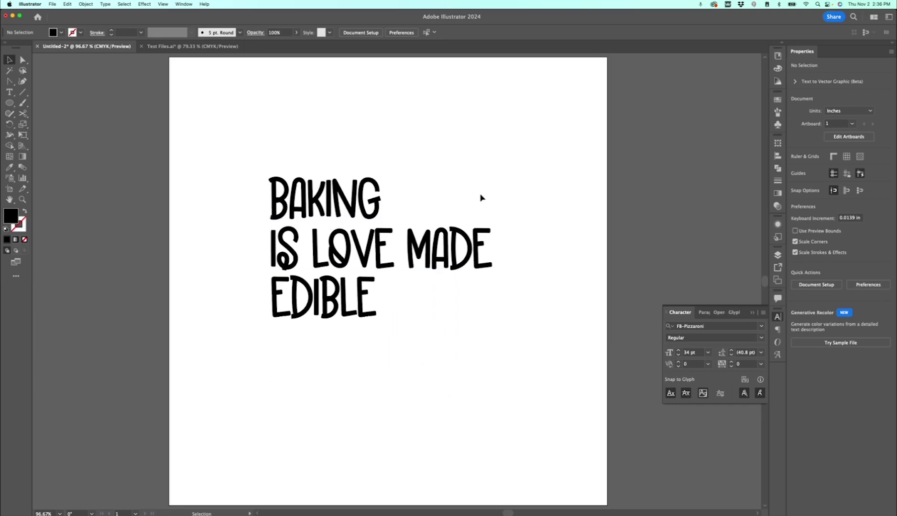
Outline all three BAKING IS LOVE MADE EDIBLE lines and select each outlined line
{"action": "left_click_drag", "start_coordinate": [267, 152], "coordinate": [490, 330]}
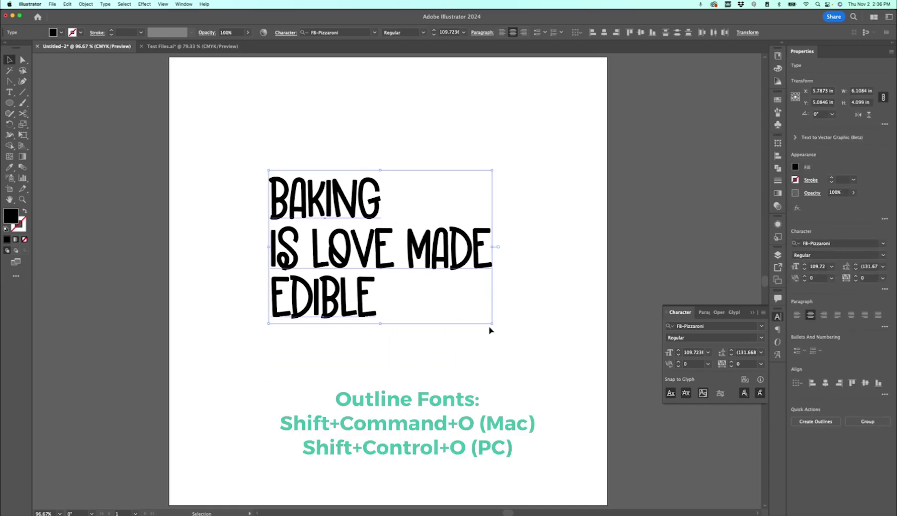
{"action": "key", "text": "super+shift+o"}
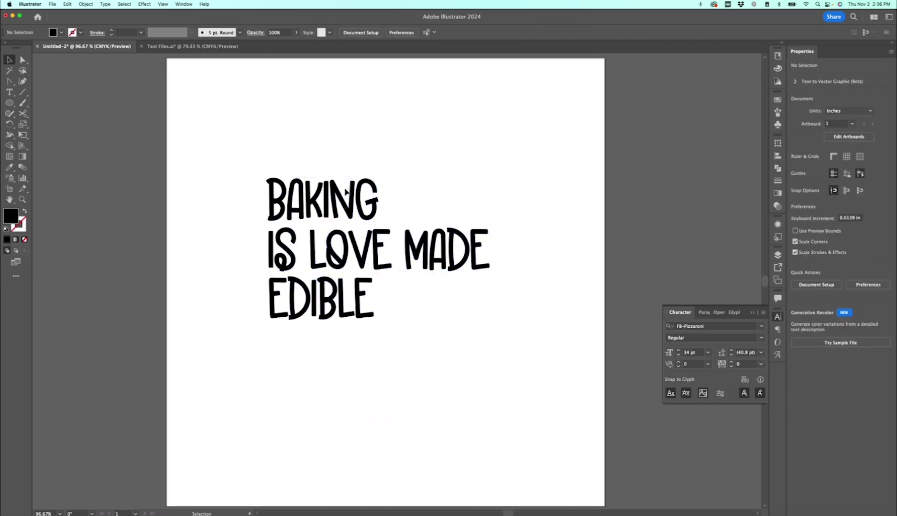
{"action": "left_click", "coordinate": [345, 194]}
{"action": "left_click", "coordinate": [345, 245]}
{"action": "left_click", "coordinate": [343, 312]}
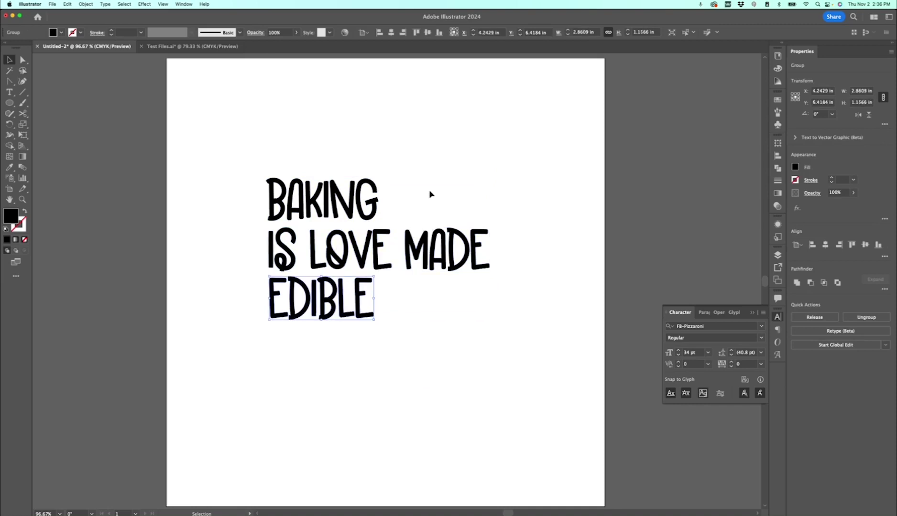
Make BAKING 6 in wide and move it above the other lines
{"action": "left_click", "coordinate": [360, 203]}
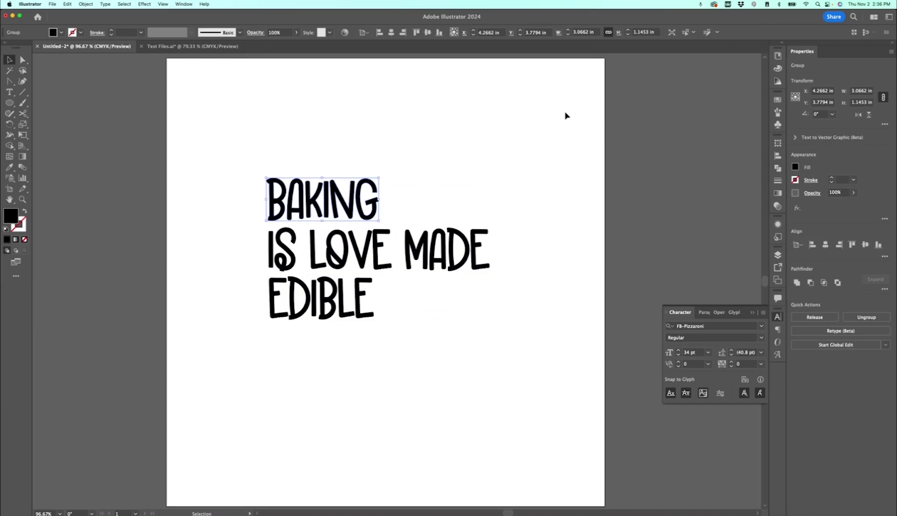
{"action": "left_click", "coordinate": [580, 32]}
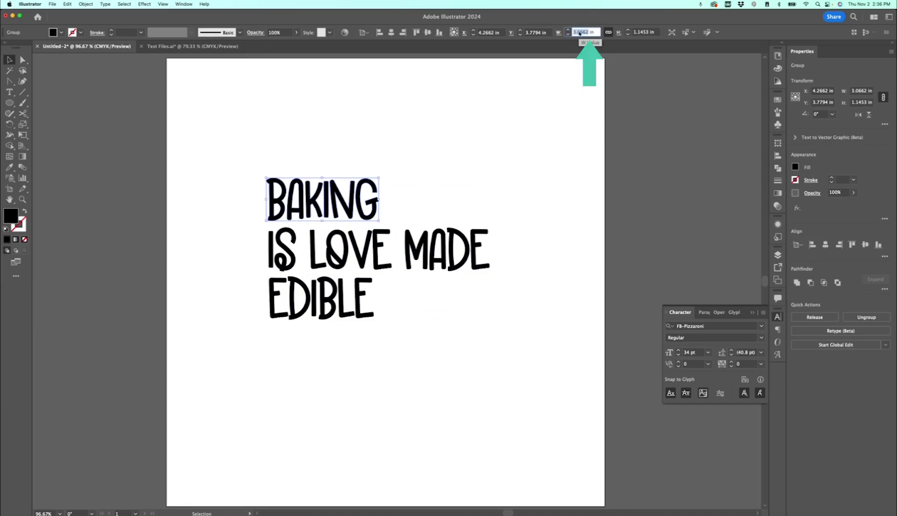
{"action": "type", "text": "6"}
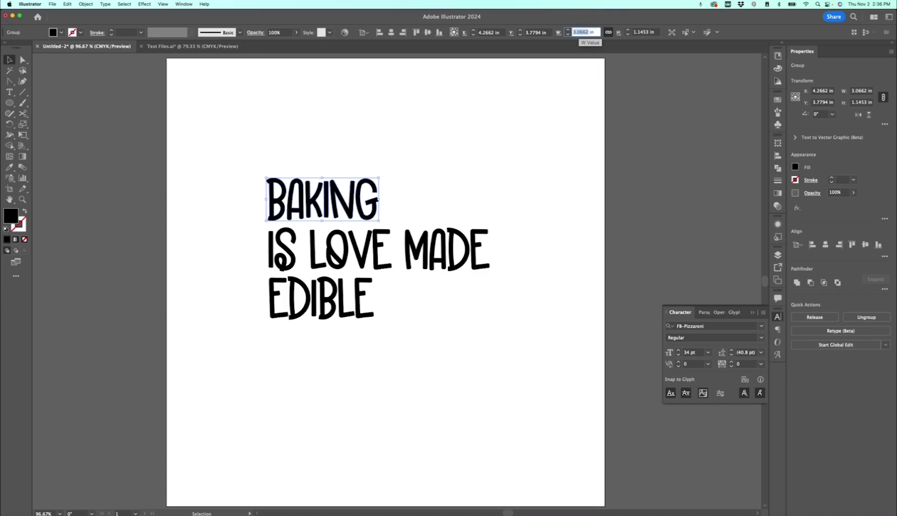
{"action": "key", "text": "Return"}
{"action": "left_click_drag", "start_coordinate": [395, 211], "coordinate": [445, 186]}
Make EDIBLE 6 in wide, place it below IS LOVE MADE, and select all three lines
{"action": "left_click", "coordinate": [444, 242]}
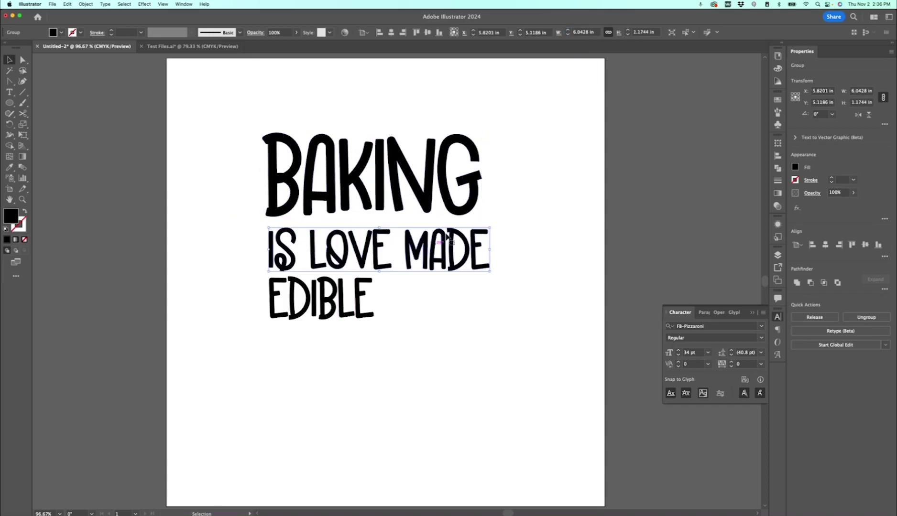
{"action": "left_click", "coordinate": [576, 32]}
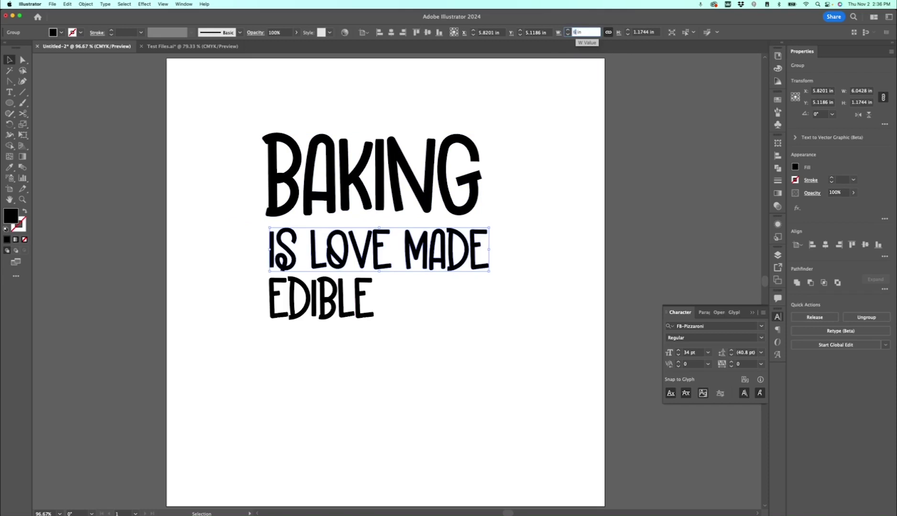
{"action": "left_click", "coordinate": [341, 306]}
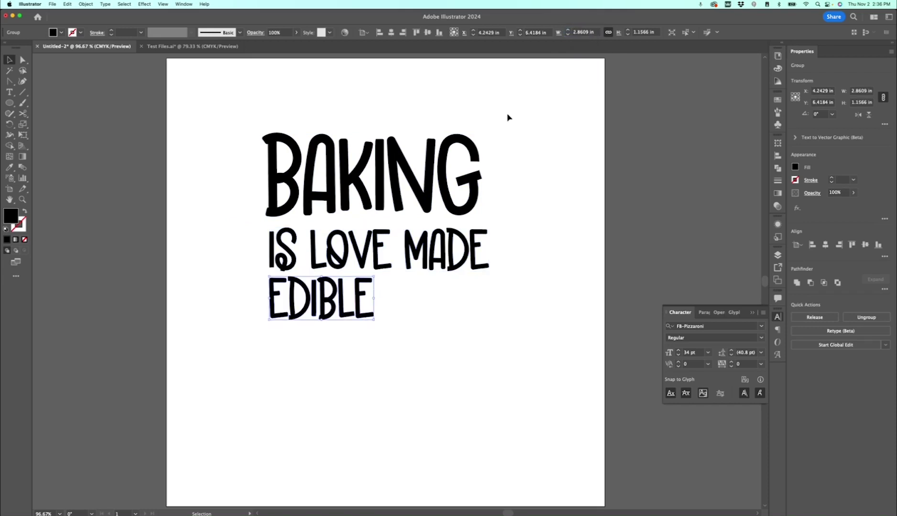
{"action": "left_click", "coordinate": [594, 30]}
{"action": "type", "text": "6"}
{"action": "key", "text": "Return"}
{"action": "left_click_drag", "start_coordinate": [308, 306], "coordinate": [362, 329]}
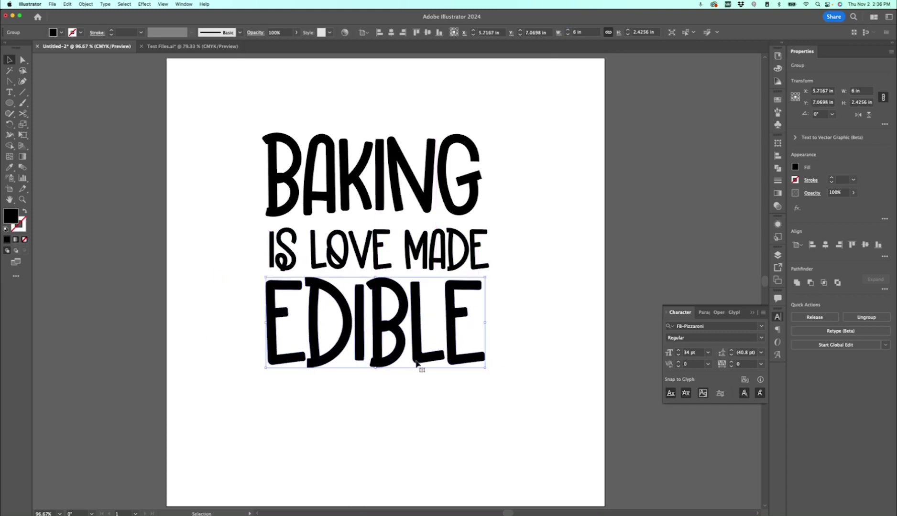
{"action": "left_click_drag", "start_coordinate": [357, 95], "coordinate": [413, 401]}
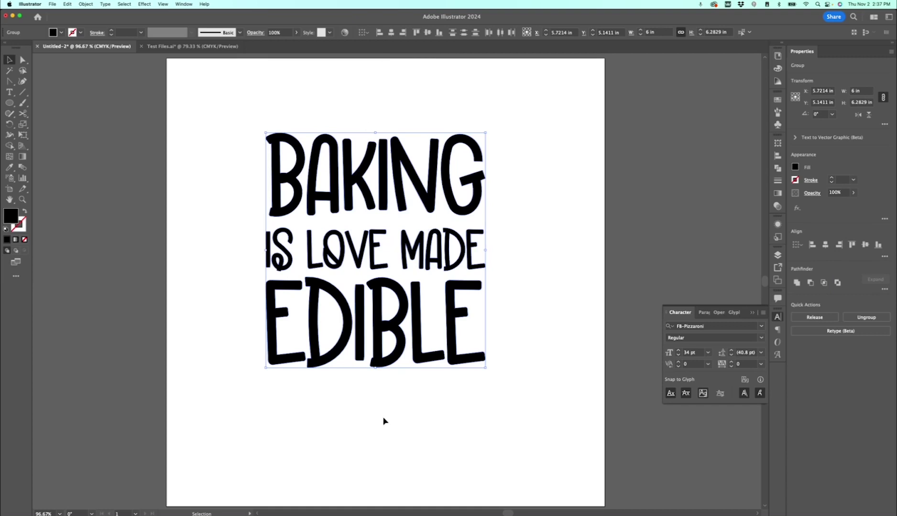
Nudge BAKING down and EDIBLE up against IS LOVE MADE, then select the whole block
{"action": "left_click", "coordinate": [384, 421]}
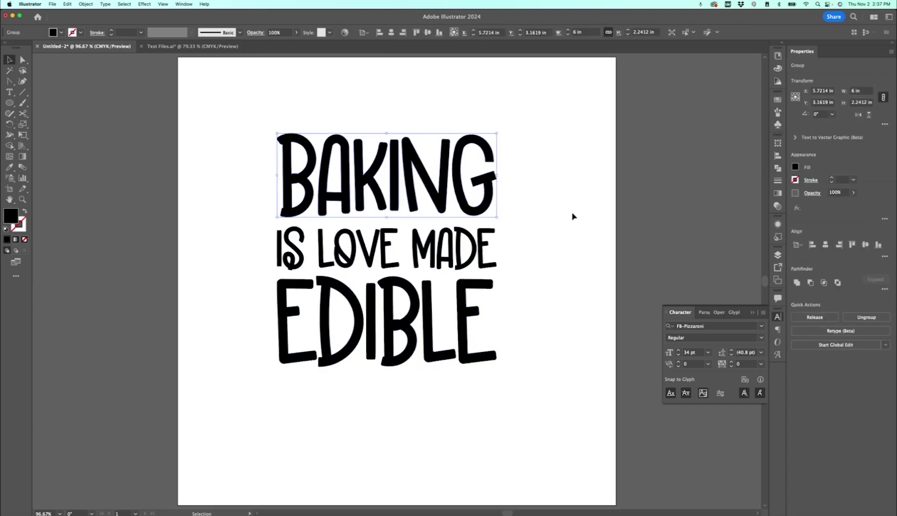
{"action": "key", "text": "Down"}
{"action": "key", "text": "Down"}
{"action": "key", "text": "Down"}
{"action": "key", "text": "Down"}
{"action": "key", "text": "Down"}
{"action": "key", "text": "Down"}
{"action": "key", "text": "Down"}
{"action": "key", "text": "Down"}
{"action": "key", "text": "Down"}
{"action": "left_click", "coordinate": [410, 317]}
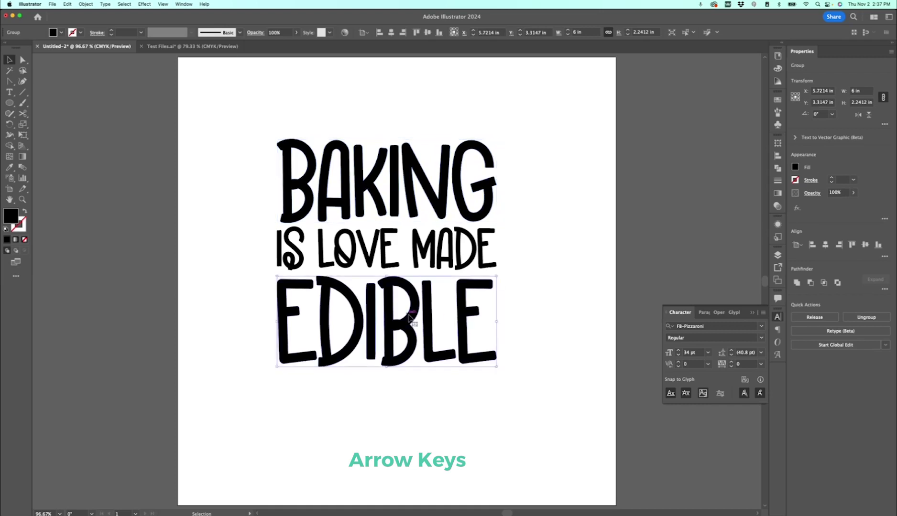
{"action": "key", "text": "Up"}
{"action": "key", "text": "Up"}
{"action": "key", "text": "Up"}
{"action": "key", "text": "Up"}
{"action": "key", "text": "Up"}
{"action": "left_click", "coordinate": [260, 345]}
{"action": "left_click_drag", "start_coordinate": [254, 122], "coordinate": [535, 375]}
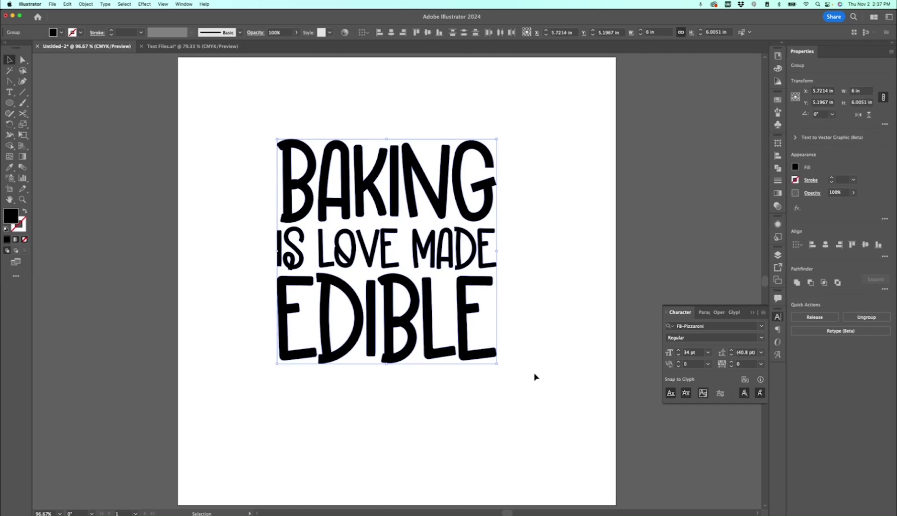
Clear the selection of the finished BAKING IS LOVE MADE EDIBLE block
{"action": "left_click", "coordinate": [575, 219]}
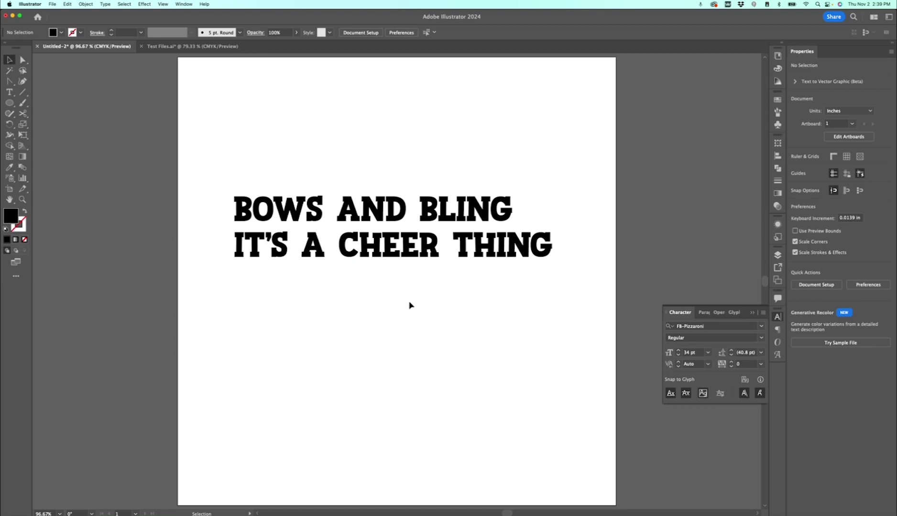
Cut the word BOWS out of the BOWS AND BLING line
{"action": "left_click", "coordinate": [415, 214]}
{"action": "left_click", "coordinate": [424, 252]}
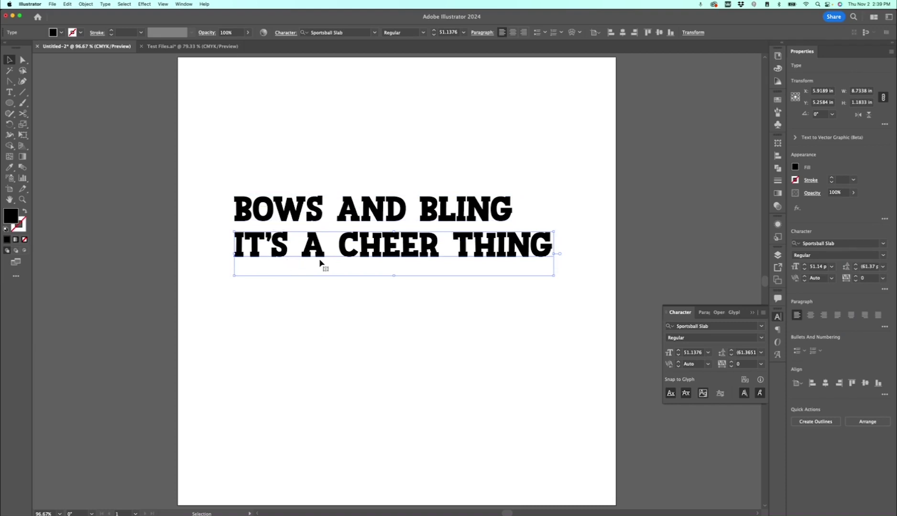
{"action": "left_click", "coordinate": [280, 212]}
{"action": "double_click", "coordinate": [280, 212]}
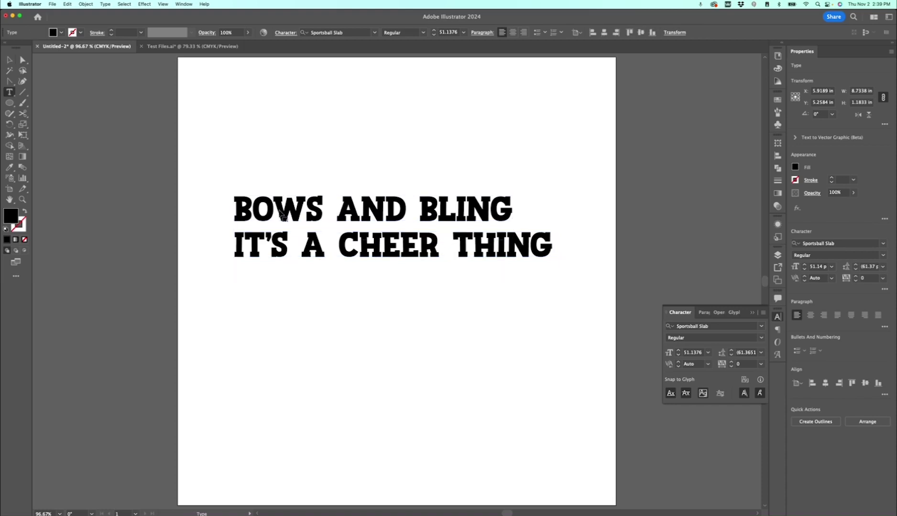
{"action": "left_click_drag", "start_coordinate": [330, 210], "coordinate": [234, 210]}
{"action": "key", "text": "cmd+c"}
{"action": "key", "text": "BackSpace"}
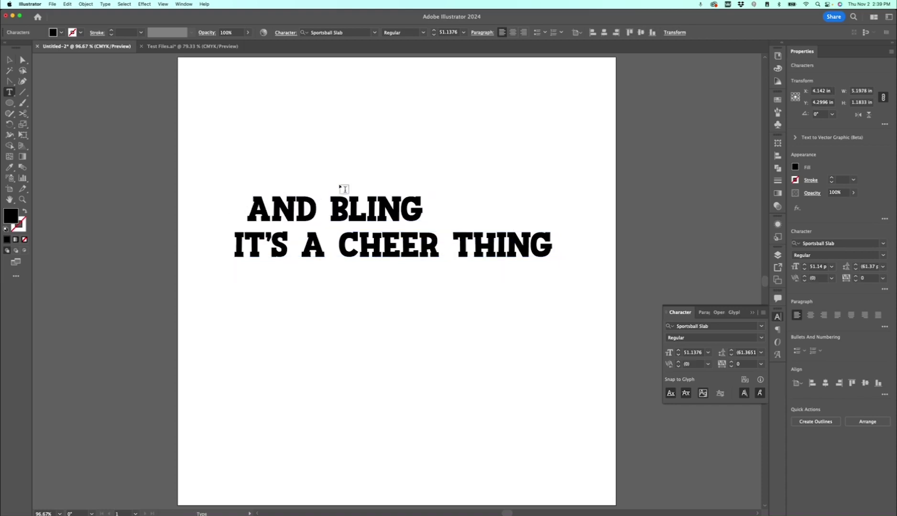
{"action": "key", "text": "Escape"}
Paste BOWS as its own text object at the start of the first line
{"action": "left_click", "coordinate": [384, 165]}
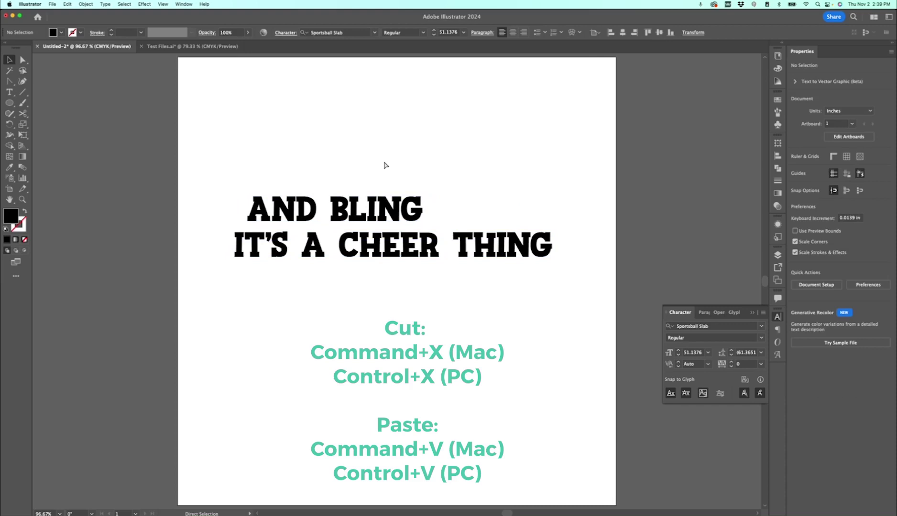
{"action": "key", "text": "cmd+v"}
{"action": "left_click_drag", "start_coordinate": [384, 280], "coordinate": [288, 180]}
Separate AND from BLING and check the BOWS, AND, BLING and IT'S A objects
{"action": "double_click", "coordinate": [294, 209]}
{"action": "left_click_drag", "start_coordinate": [317, 209], "coordinate": [246, 209]}
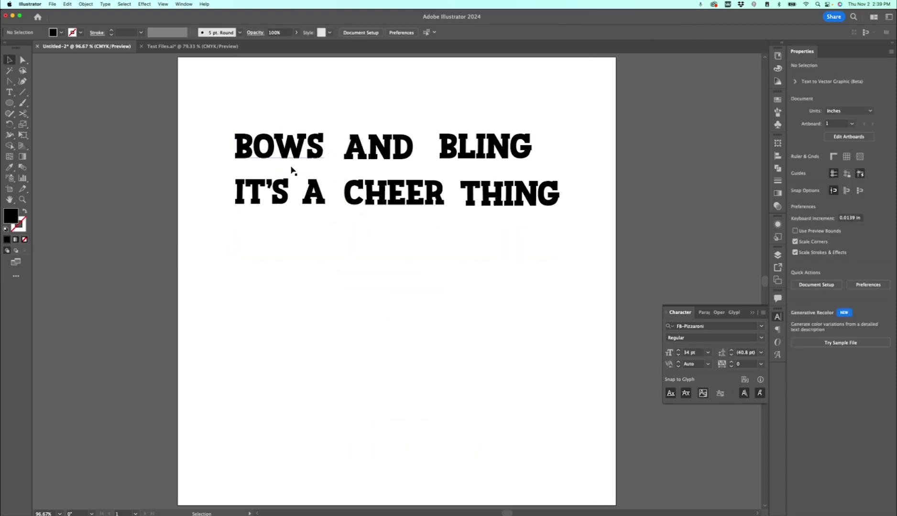
{"action": "left_click", "coordinate": [293, 173]}
{"action": "left_click", "coordinate": [387, 151]}
{"action": "left_click", "coordinate": [483, 146]}
{"action": "left_click", "coordinate": [279, 201]}
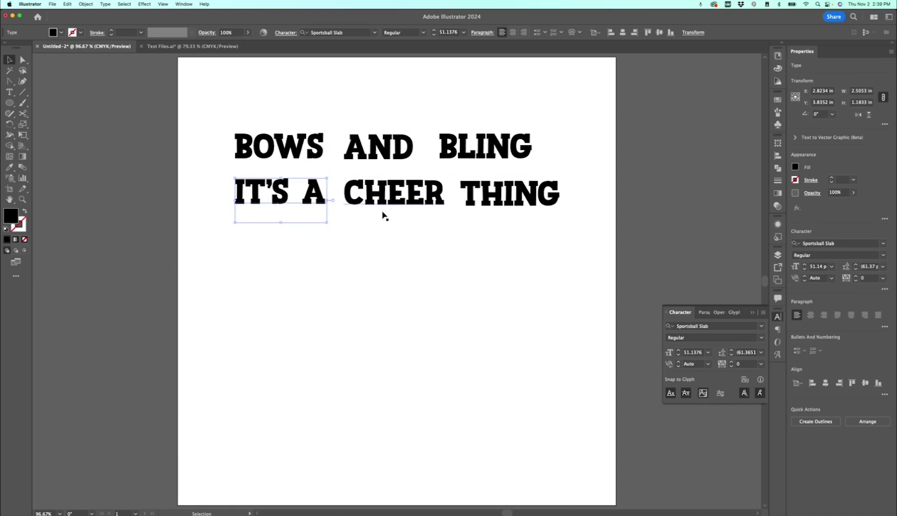
Marquee-select all the title text and create outlines from it
{"action": "left_click", "coordinate": [346, 277]}
{"action": "left_click_drag", "start_coordinate": [229, 108], "coordinate": [574, 216]}
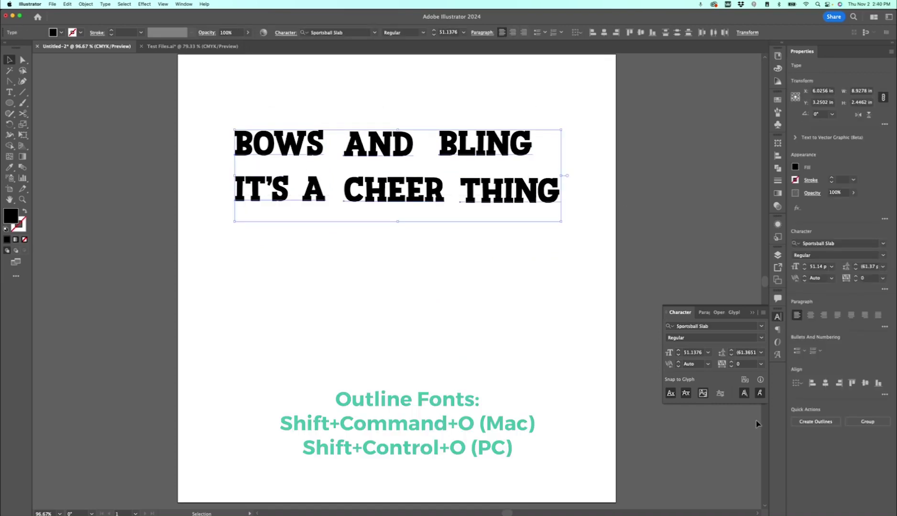
{"action": "left_click", "coordinate": [815, 423]}
Check that BOWS, AND, BLING and IT'S A are each separate outlined groups
{"action": "left_click", "coordinate": [234, 333]}
{"action": "left_click", "coordinate": [284, 146]}
{"action": "left_click", "coordinate": [408, 143]}
{"action": "left_click", "coordinate": [459, 144]}
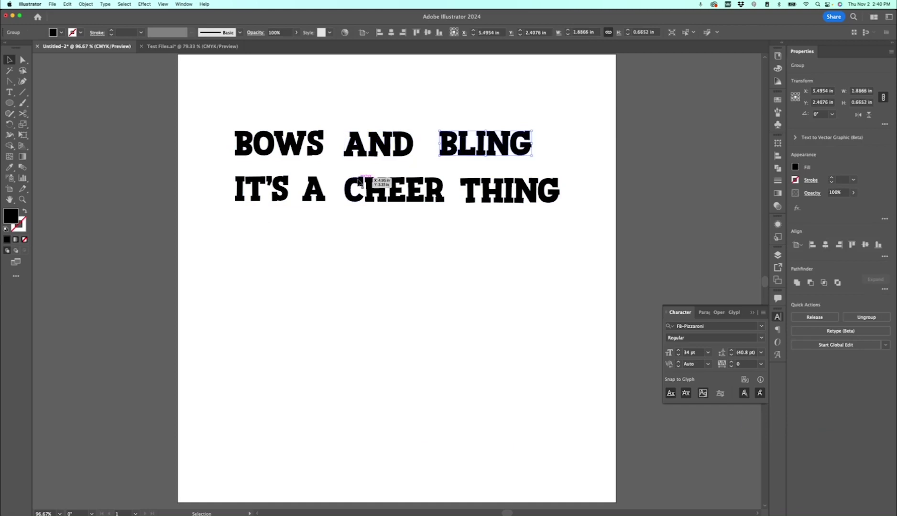
{"action": "left_click", "coordinate": [269, 200]}
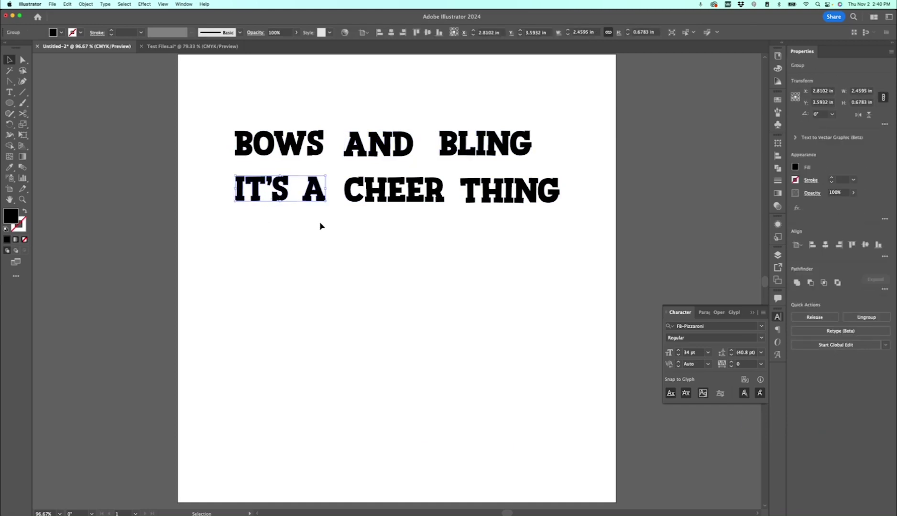
{"action": "left_click", "coordinate": [345, 298]}
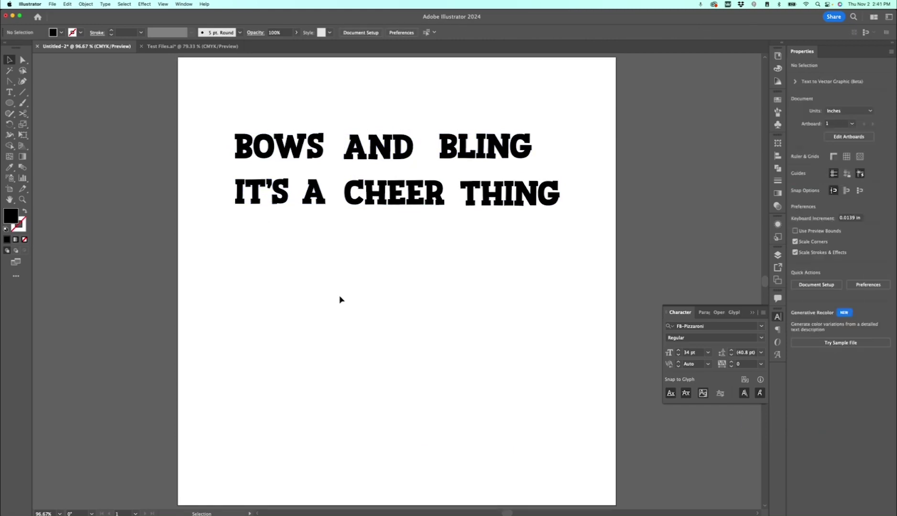
Stack BLING under BOWS and set AND vertically beside them, sized to match
{"action": "left_click_drag", "start_coordinate": [306, 148], "coordinate": [371, 275]}
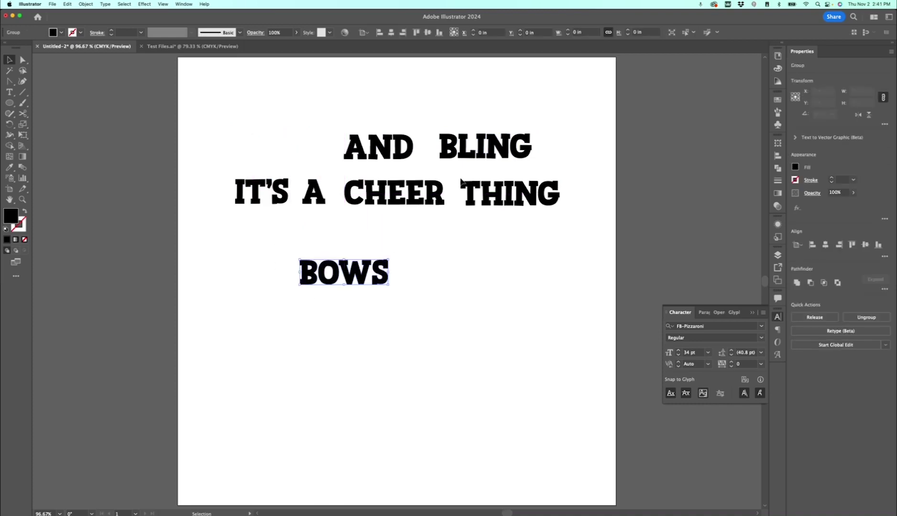
{"action": "left_click_drag", "start_coordinate": [470, 156], "coordinate": [328, 309]}
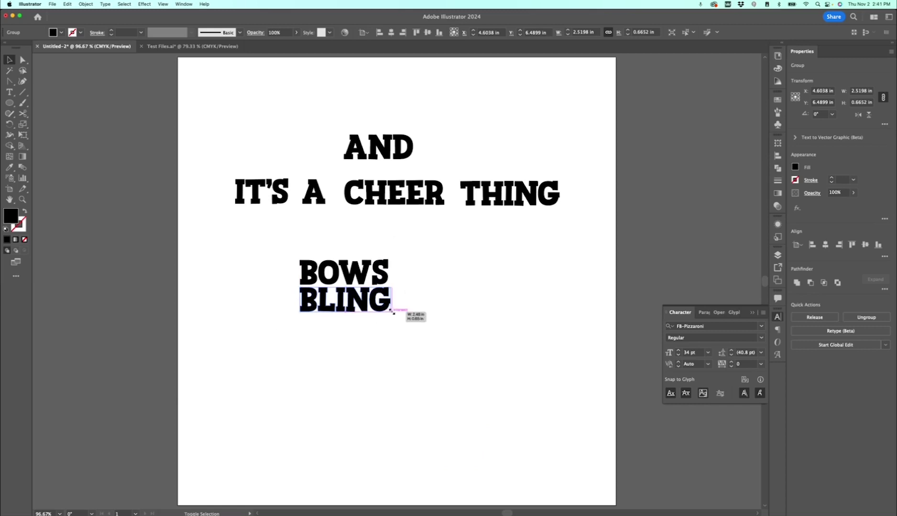
{"action": "left_click_drag", "start_coordinate": [391, 311], "coordinate": [393, 298]}
{"action": "left_click_drag", "start_coordinate": [412, 157], "coordinate": [484, 308]}
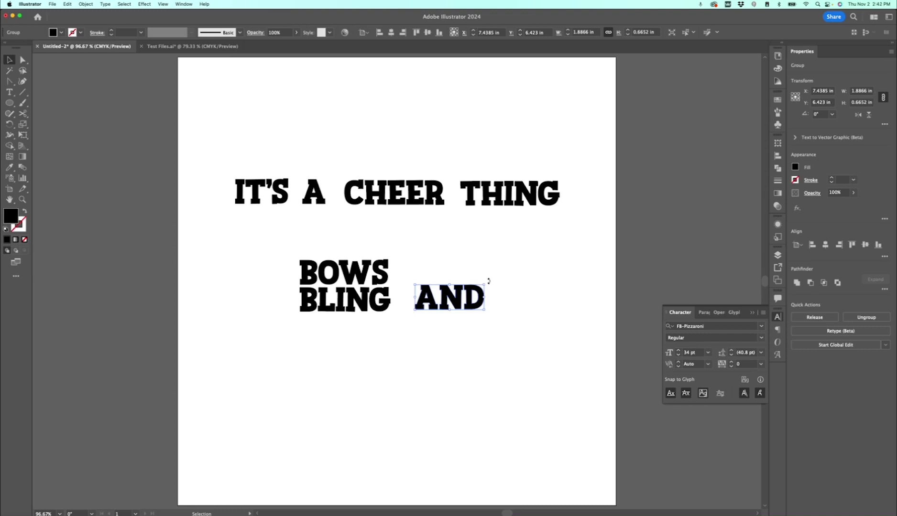
{"action": "left_click_drag", "start_coordinate": [484, 279], "coordinate": [430, 264]}
{"action": "left_click_drag", "start_coordinate": [445, 299], "coordinate": [397, 294]}
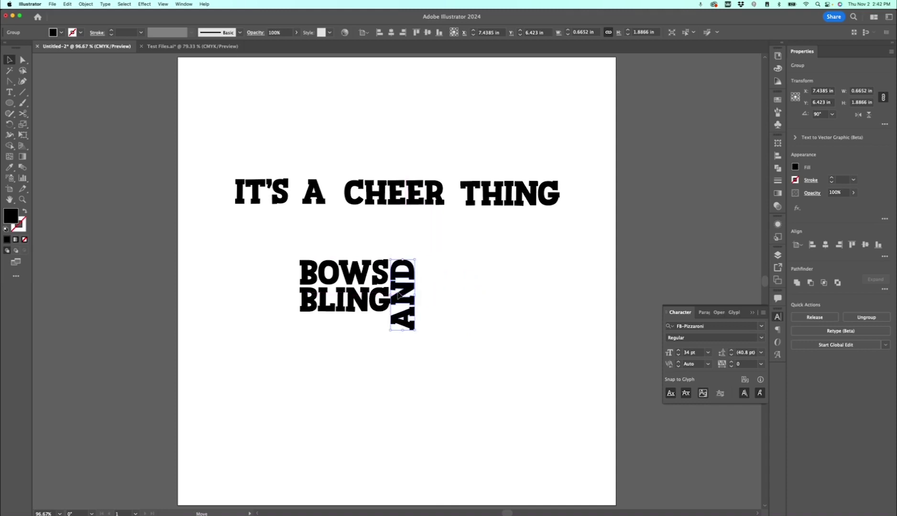
{"action": "left_click_drag", "start_coordinate": [405, 331], "coordinate": [406, 315]}
{"action": "left_click", "coordinate": [432, 316]}
Move CHEER below BOWS BLING, narrow it, and place THING below CHEER
{"action": "left_click_drag", "start_coordinate": [428, 199], "coordinate": [384, 336]}
{"action": "left_click_drag", "start_coordinate": [309, 328], "coordinate": [319, 327]}
{"action": "left_click", "coordinate": [452, 349]}
{"action": "left_click_drag", "start_coordinate": [525, 189], "coordinate": [412, 355]}
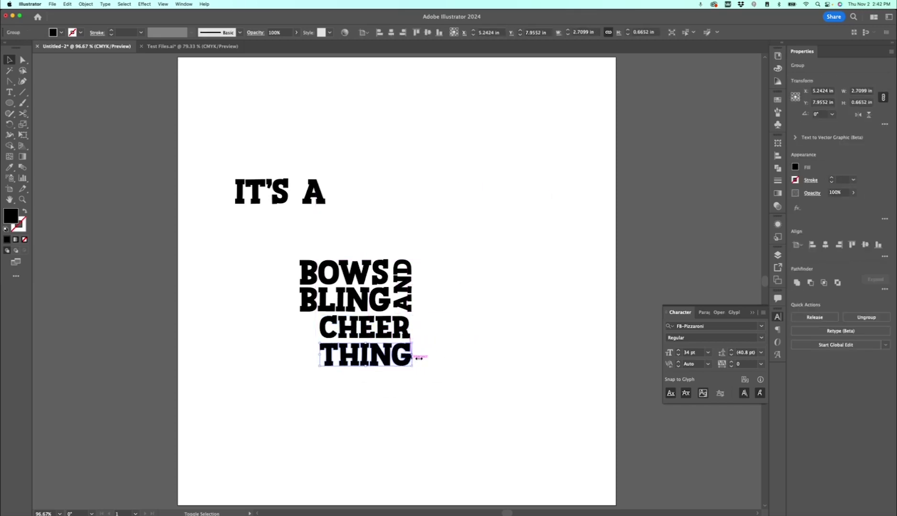
Rotate IT'S A vertical beside CHEER THING, sized and aligned with BLING's left edge
{"action": "left_click", "coordinate": [416, 355]}
{"action": "left_click", "coordinate": [263, 202]}
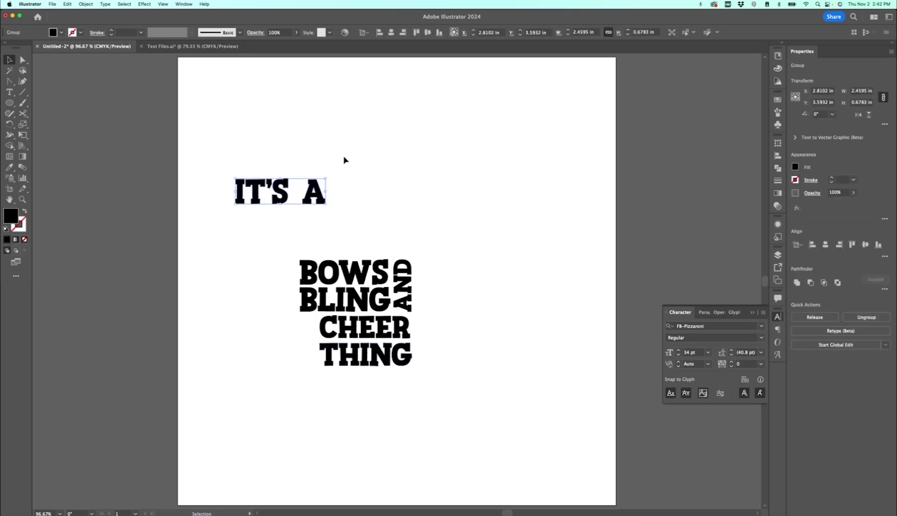
{"action": "left_click_drag", "start_coordinate": [327, 170], "coordinate": [311, 330]}
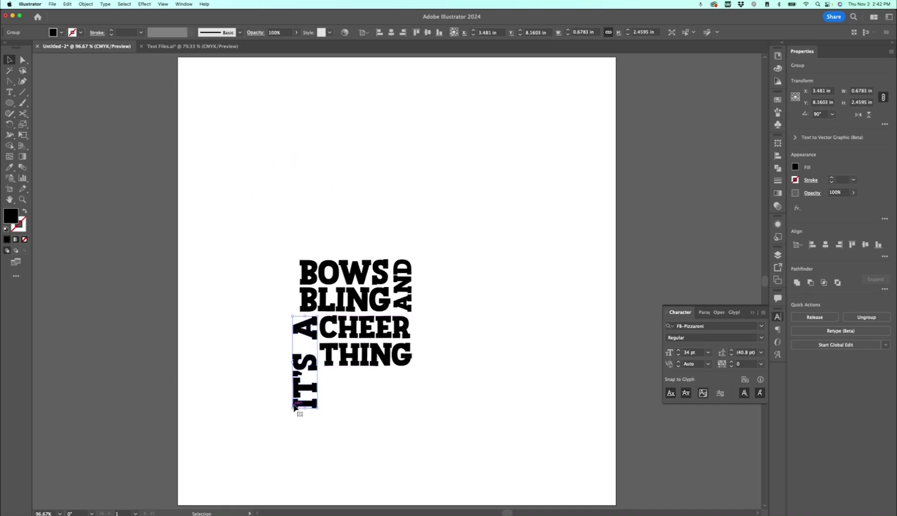
{"action": "left_click_drag", "start_coordinate": [305, 412], "coordinate": [312, 385]}
{"action": "left_click_drag", "start_coordinate": [314, 374], "coordinate": [314, 379]}
{"action": "key", "text": "super+equal"}
{"action": "key", "text": "super+equal"}
{"action": "key", "text": "super+equal"}
{"action": "key", "text": "super+equal"}
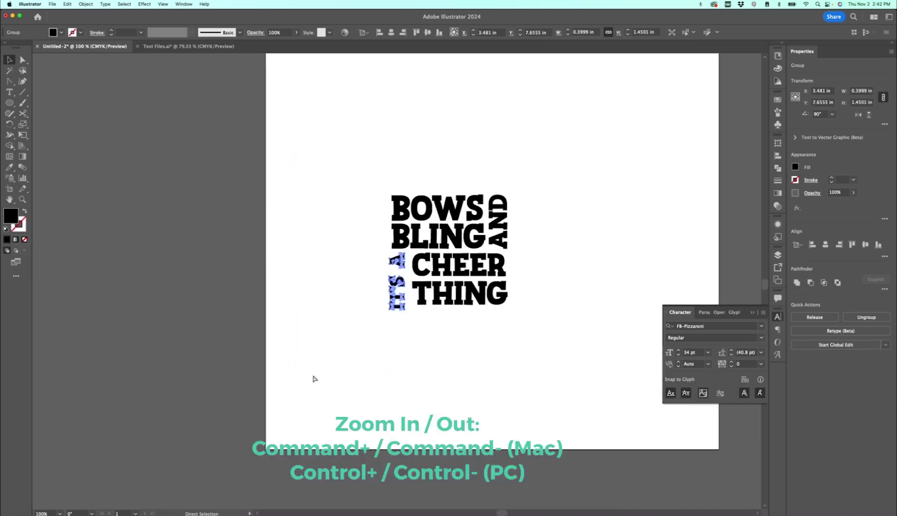
{"action": "key", "text": "super+z"}
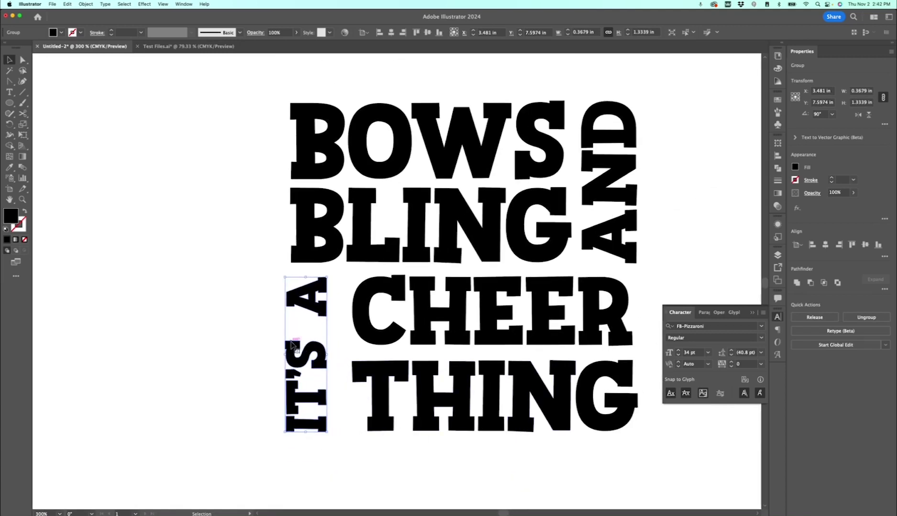
{"action": "left_click_drag", "start_coordinate": [304, 354], "coordinate": [310, 354]}
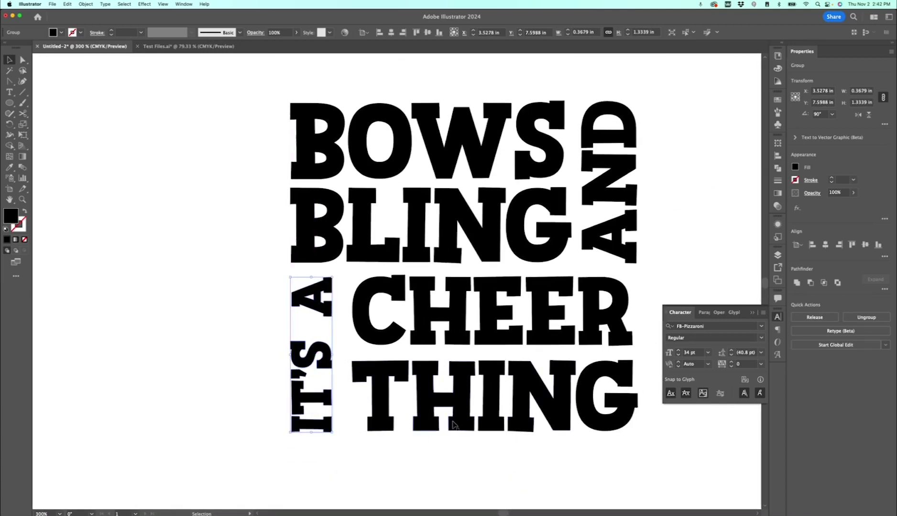
Enlarge CHEER and THING together slightly to complete the word block
{"action": "left_click", "coordinate": [478, 311]}
{"action": "left_click", "coordinate": [402, 404], "text": "shift"}
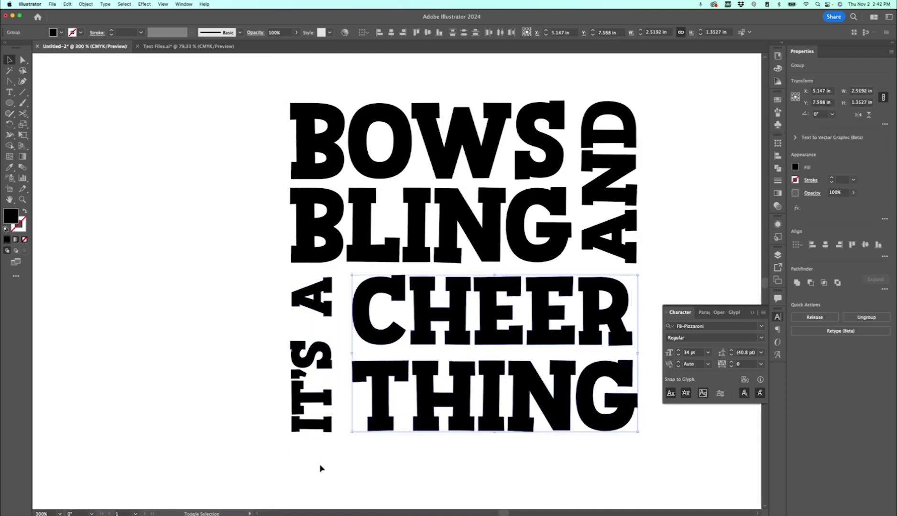
{"action": "mouse_move", "coordinate": [352, 432]}
{"action": "left_mouse_down"}
{"action": "mouse_move", "coordinate": [336, 439]}
{"action": "mouse_move", "coordinate": [347, 448]}
{"action": "left_mouse_up"}
{"action": "left_click", "coordinate": [320, 430]}
{"action": "left_click", "coordinate": [388, 463]}
Fit the whole page in view and scroll across to the 'friends are the family we choose' design
{"action": "key", "text": "super+0"}
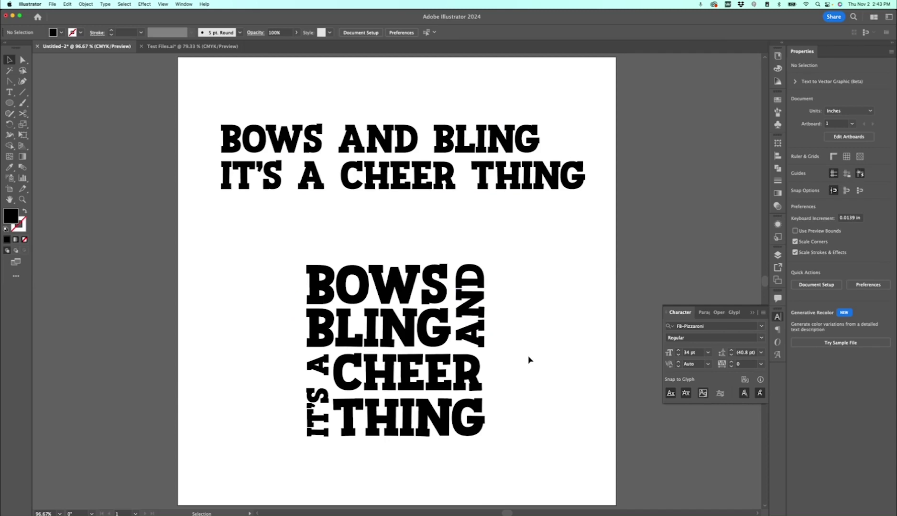
{"action": "scroll", "coordinate": [492, 222], "scroll_direction": "right", "scroll_amount": 1}
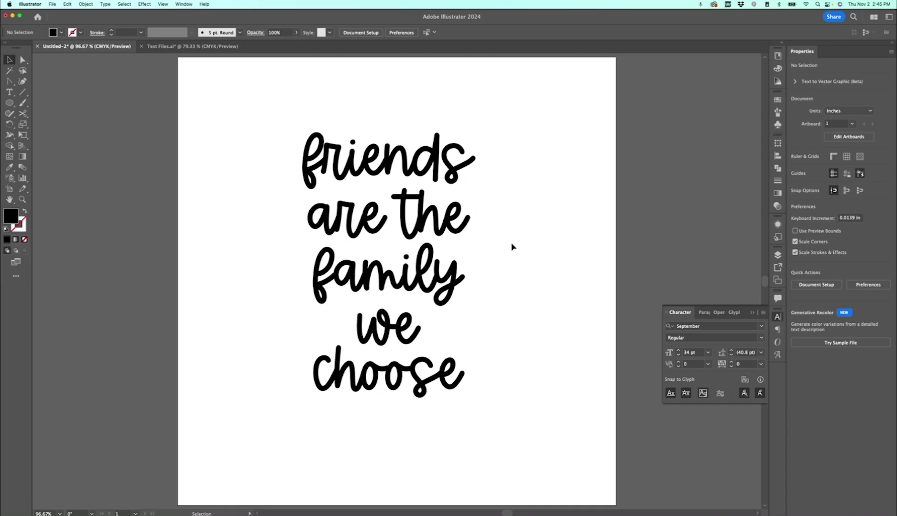
Set ARE THE in Aquabella Sans and shrink it to about half size
{"action": "left_click", "coordinate": [463, 140]}
{"action": "left_click", "coordinate": [460, 271]}
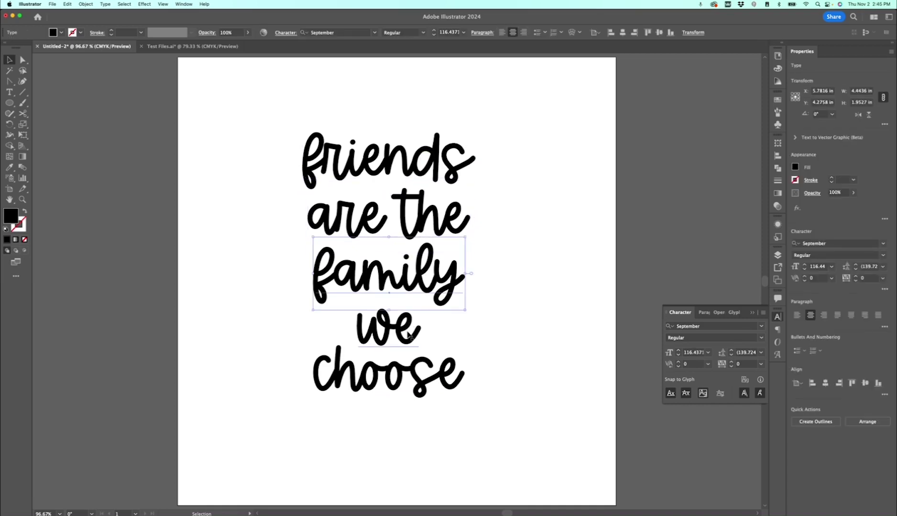
{"action": "left_click", "coordinate": [401, 381]}
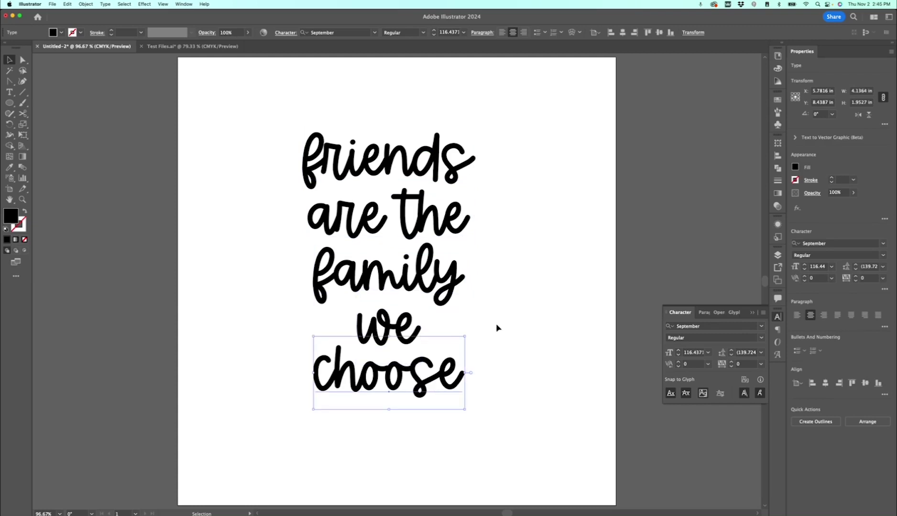
{"action": "left_click", "coordinate": [500, 225]}
{"action": "left_click", "coordinate": [422, 224]}
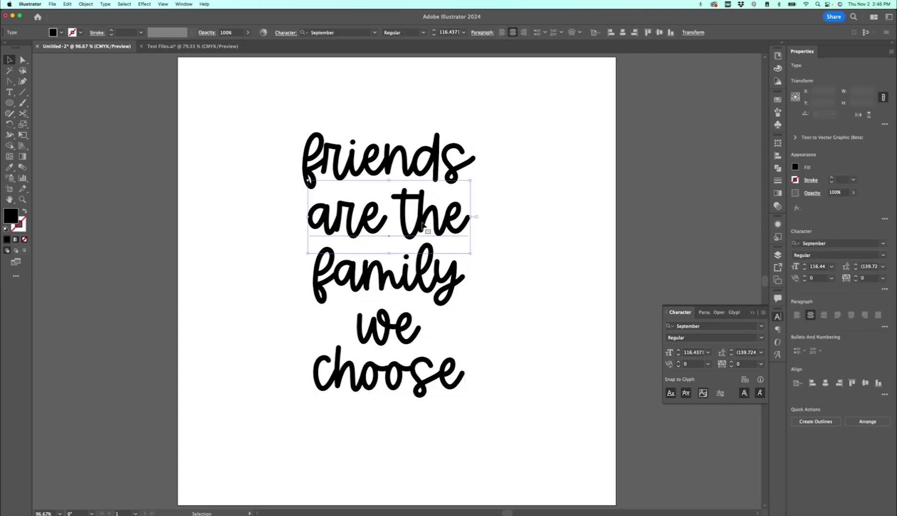
{"action": "left_click", "coordinate": [347, 32]}
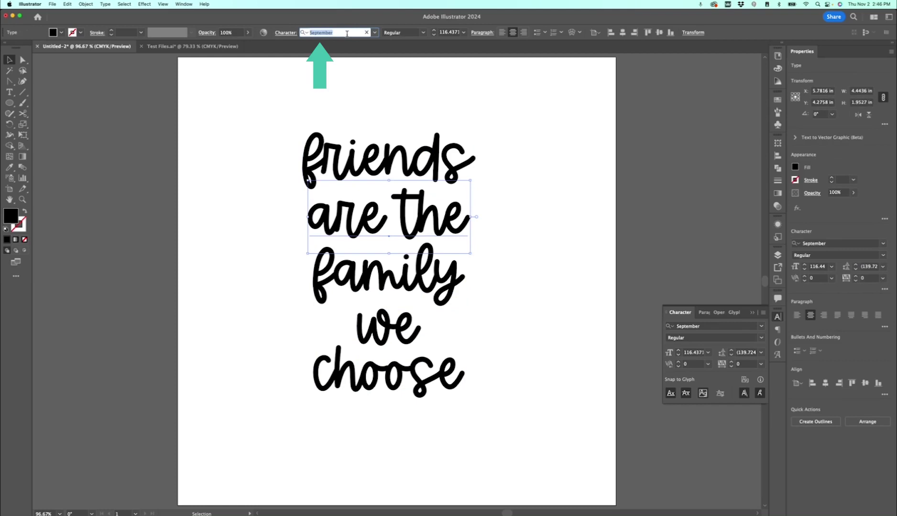
{"action": "type", "text": "aqu"}
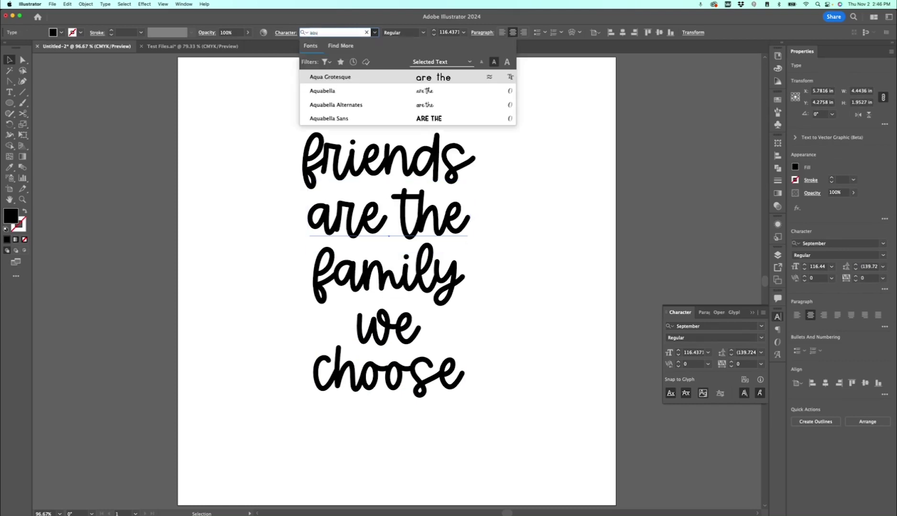
{"action": "left_click", "coordinate": [478, 118]}
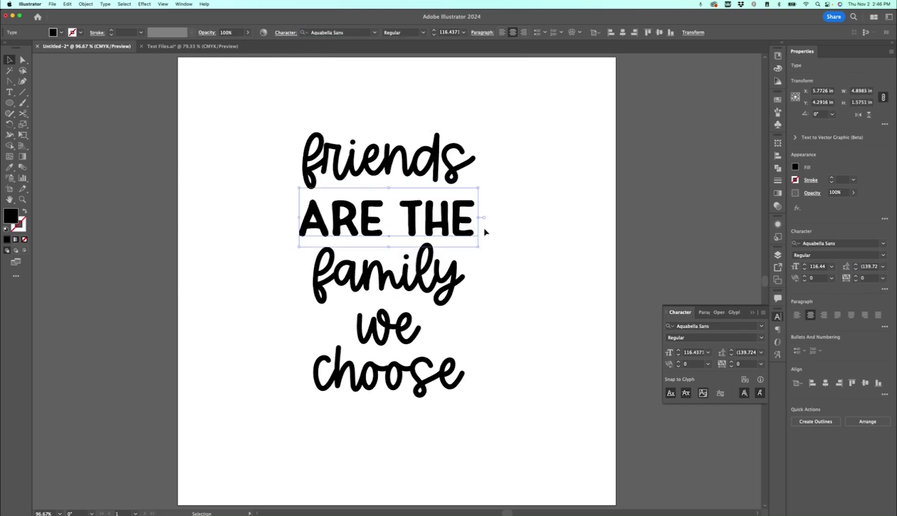
{"action": "left_click_drag", "start_coordinate": [479, 220], "coordinate": [421, 202]}
Copy the ARE THE style onto WE with the Eyedropper
{"action": "left_click", "coordinate": [395, 331]}
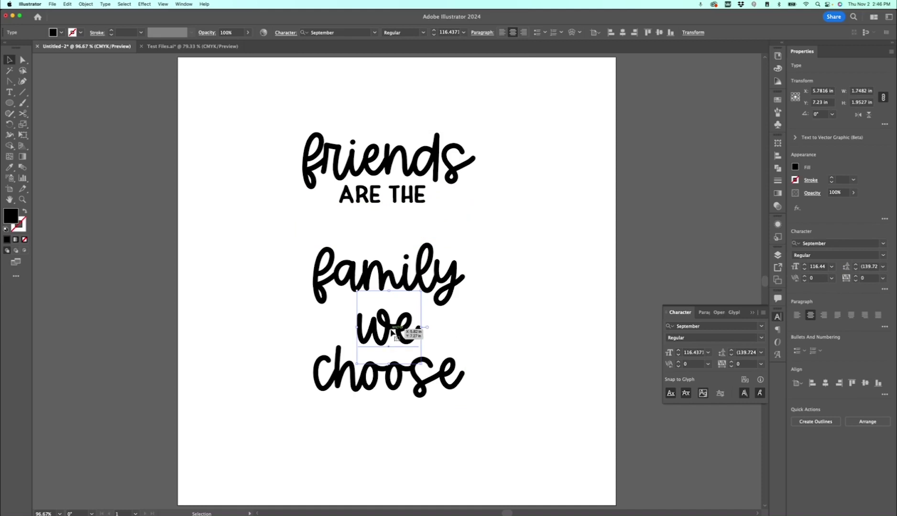
{"action": "key", "text": "i"}
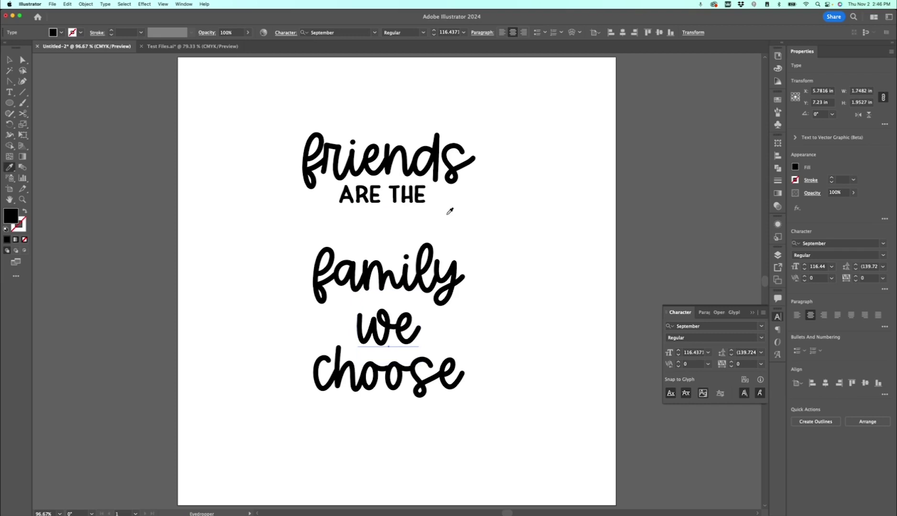
{"action": "left_click", "coordinate": [406, 192]}
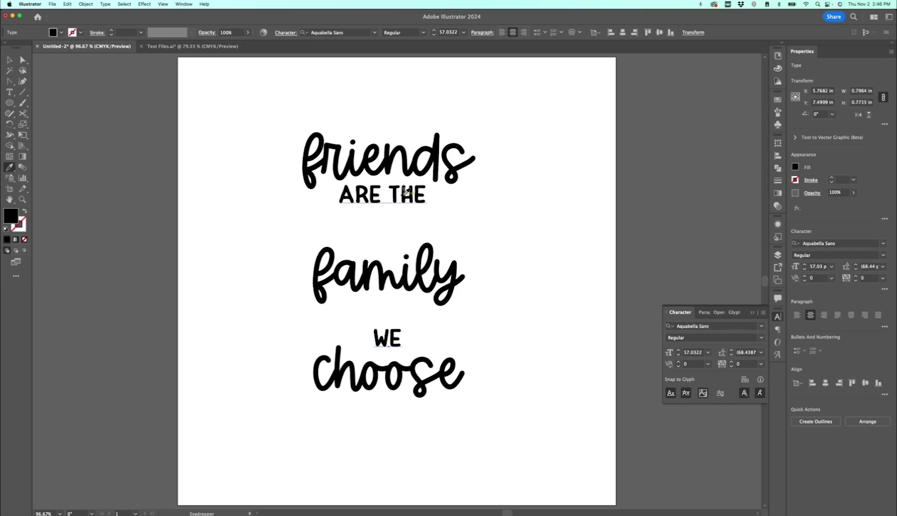
{"action": "key", "text": "v"}
{"action": "left_click", "coordinate": [406, 193]}
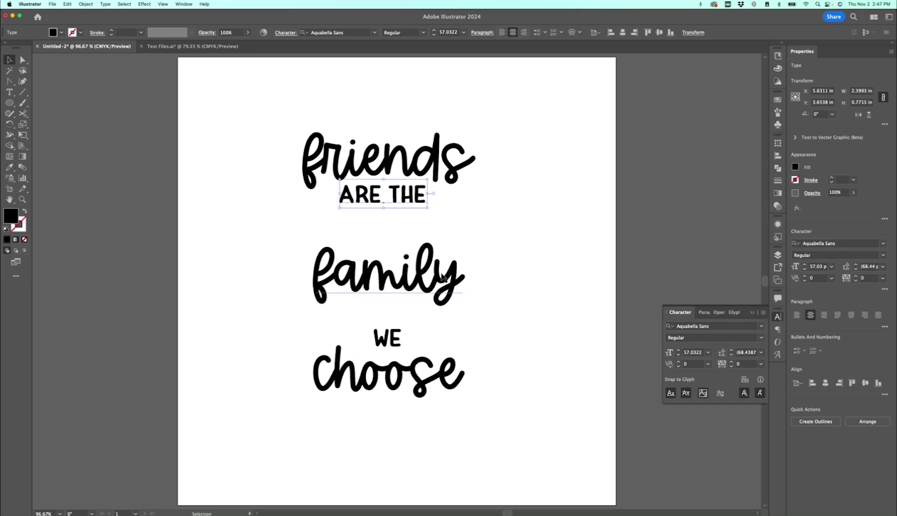
Move family and choose upward to close the gaps, then select all lines
{"action": "left_click_drag", "start_coordinate": [415, 283], "coordinate": [423, 240]}
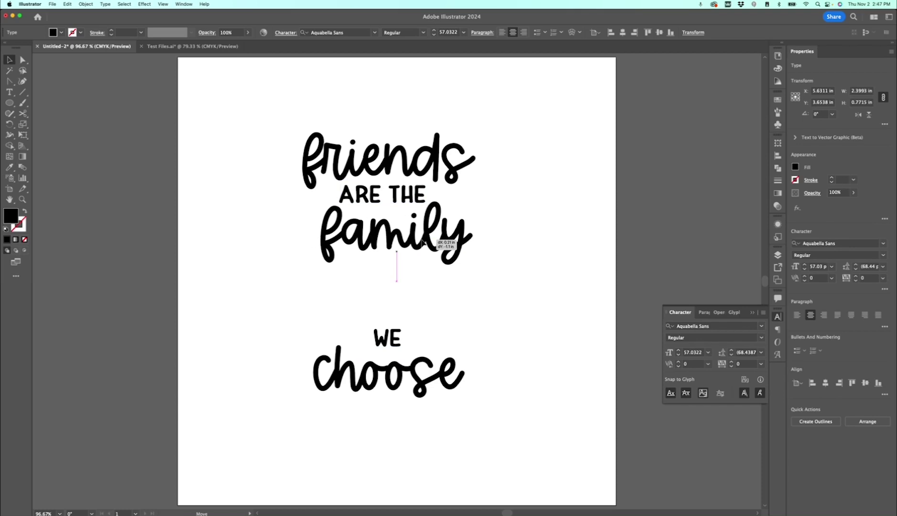
{"action": "left_click_drag", "start_coordinate": [385, 341], "coordinate": [393, 270]}
{"action": "left_click_drag", "start_coordinate": [386, 60], "coordinate": [473, 351]}
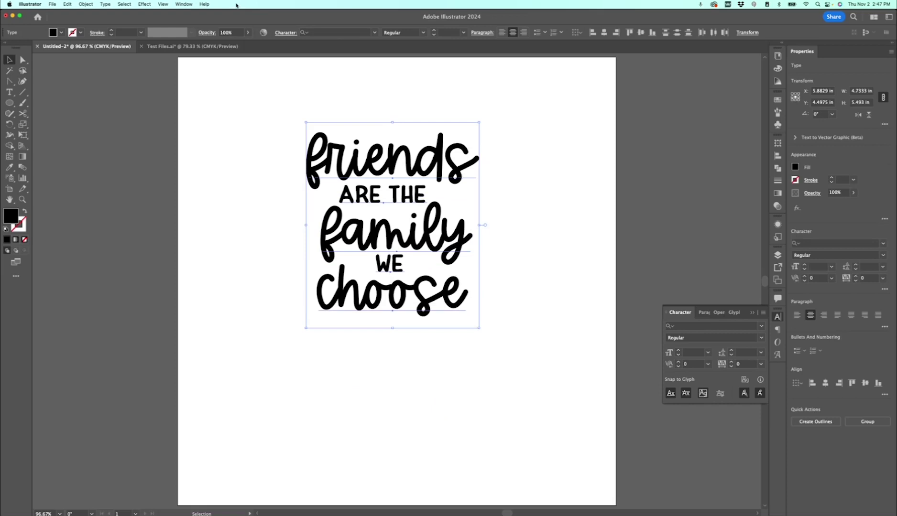
Center the lines horizontally, then nudge family right and ARE THE left
{"action": "left_click", "coordinate": [605, 33]}
{"action": "left_click", "coordinate": [547, 190]}
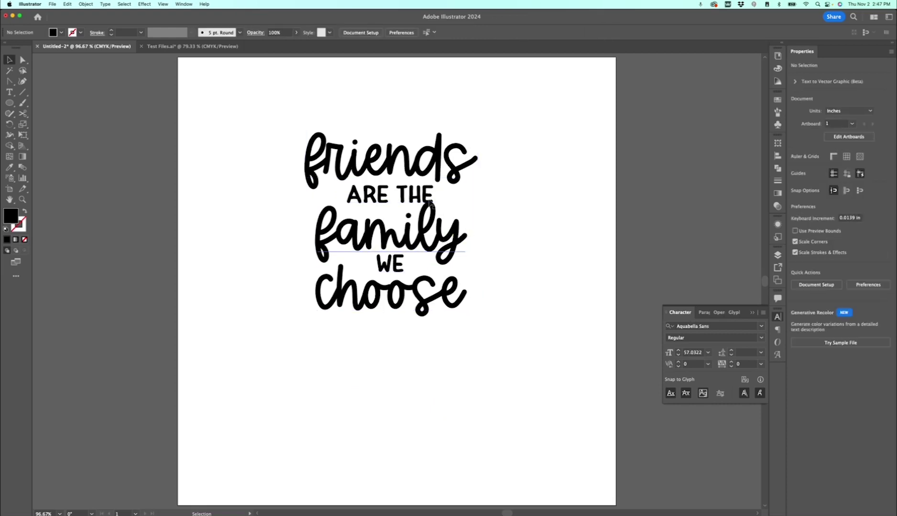
{"action": "left_click_drag", "start_coordinate": [437, 235], "coordinate": [452, 236]}
{"action": "left_click_drag", "start_coordinate": [397, 191], "coordinate": [390, 192]}
{"action": "left_click", "coordinate": [515, 191]}
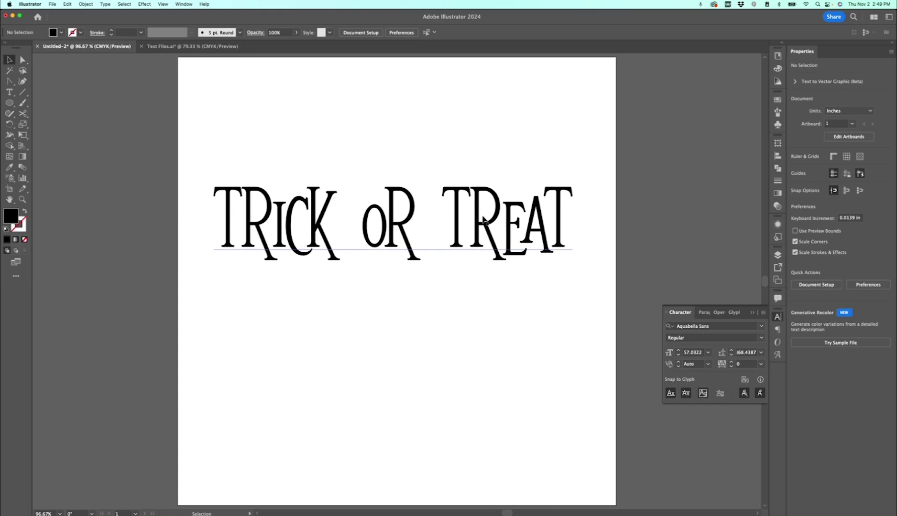
Convert TRICK OR TREAT to outlines and zoom in on the letters
{"action": "left_click", "coordinate": [485, 218]}
{"action": "left_click", "coordinate": [816, 424]}
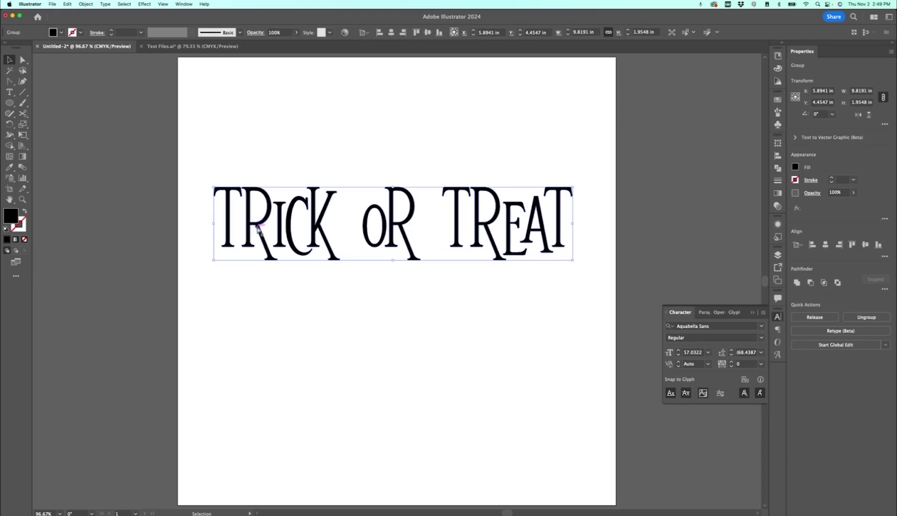
{"action": "key", "text": "super+equal"}
{"action": "key", "text": "super+equal"}
{"action": "key", "text": "super+equal"}
{"action": "key", "text": "super+equal"}
{"action": "scroll", "coordinate": [257, 230], "scroll_direction": "left", "scroll_amount": 10}
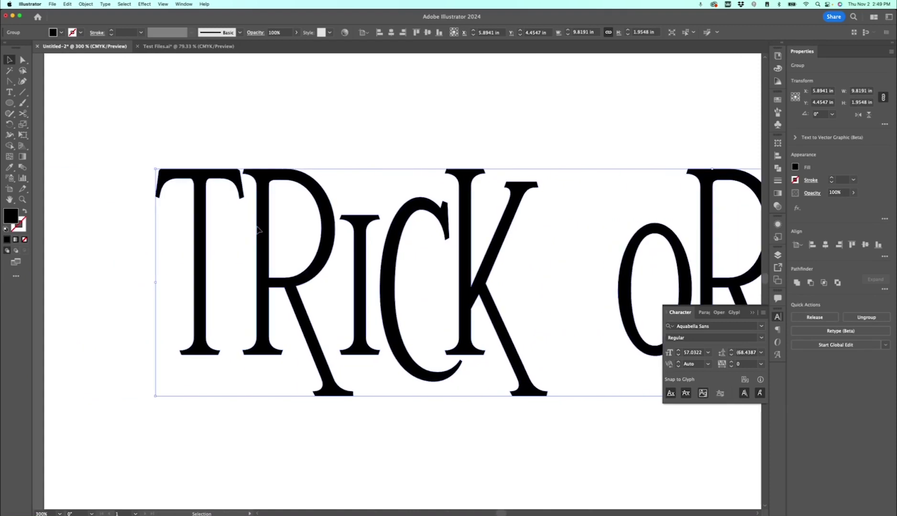
In isolation mode, raise R and I, lower C, and shift the next letter up
{"action": "double_click", "coordinate": [280, 241]}
{"action": "left_click_drag", "start_coordinate": [281, 254], "coordinate": [279, 236]}
{"action": "left_click_drag", "start_coordinate": [383, 300], "coordinate": [383, 286]}
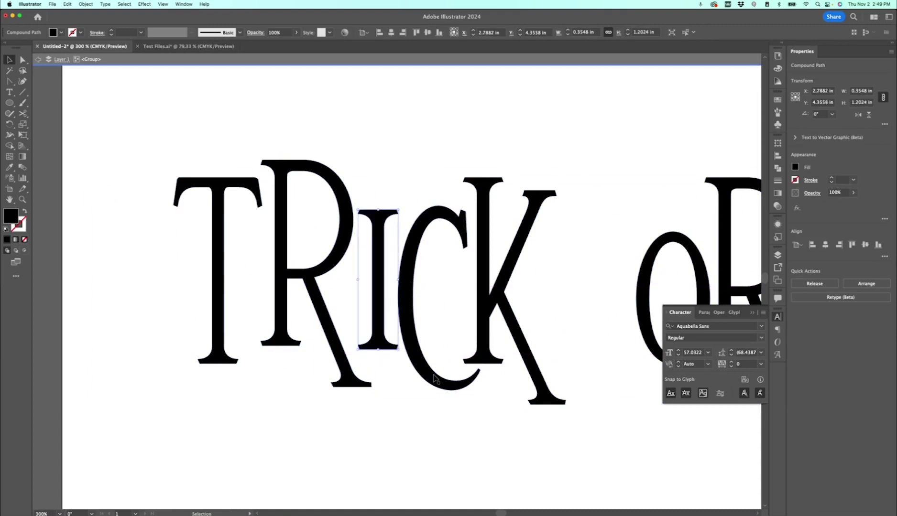
{"action": "left_click_drag", "start_coordinate": [416, 355], "coordinate": [421, 369]}
{"action": "scroll", "coordinate": [555, 352], "scroll_direction": "right", "scroll_amount": 5}
{"action": "left_click_drag", "start_coordinate": [506, 334], "coordinate": [506, 312]}
Bounce the remaining letters up or down, moving the A up and left
{"action": "scroll", "coordinate": [534, 317], "scroll_direction": "right", "scroll_amount": 5}
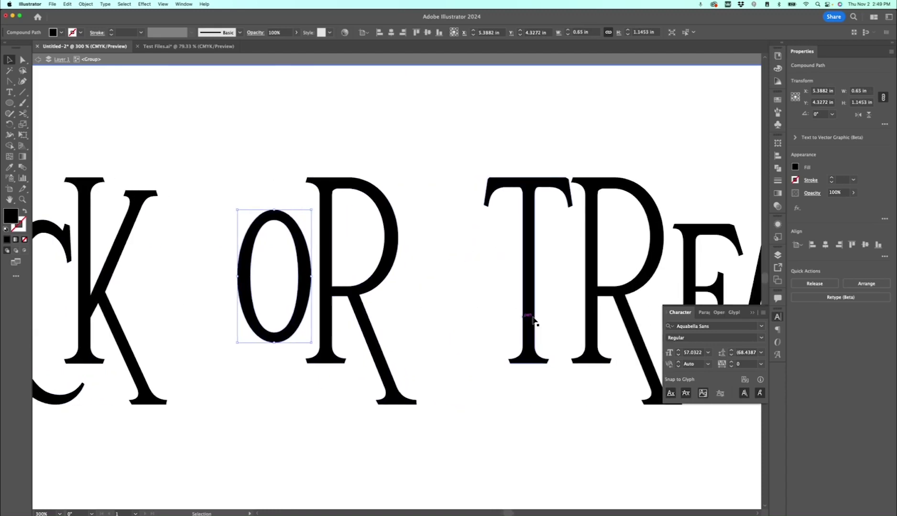
{"action": "scroll", "coordinate": [534, 321], "scroll_direction": "right", "scroll_amount": 8}
{"action": "scroll", "coordinate": [311, 253], "scroll_direction": "left", "scroll_amount": 6}
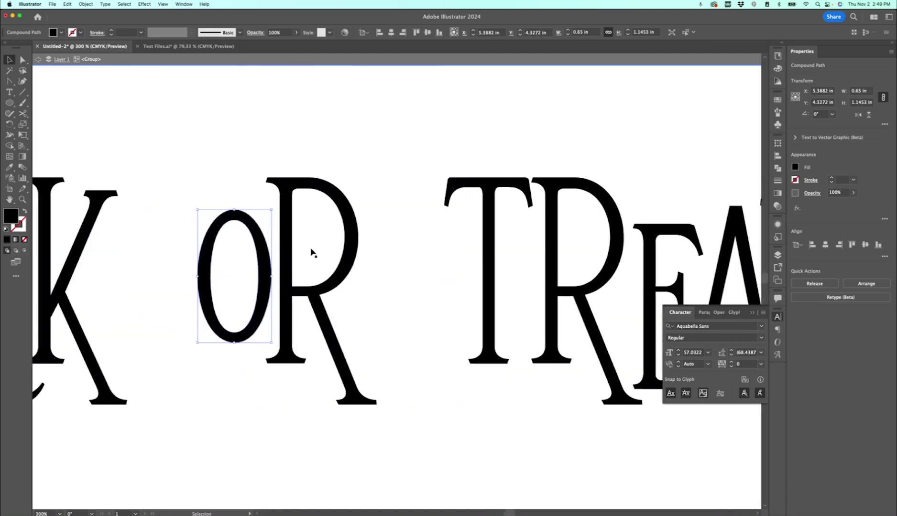
{"action": "scroll", "coordinate": [312, 252], "scroll_direction": "left", "scroll_amount": 8}
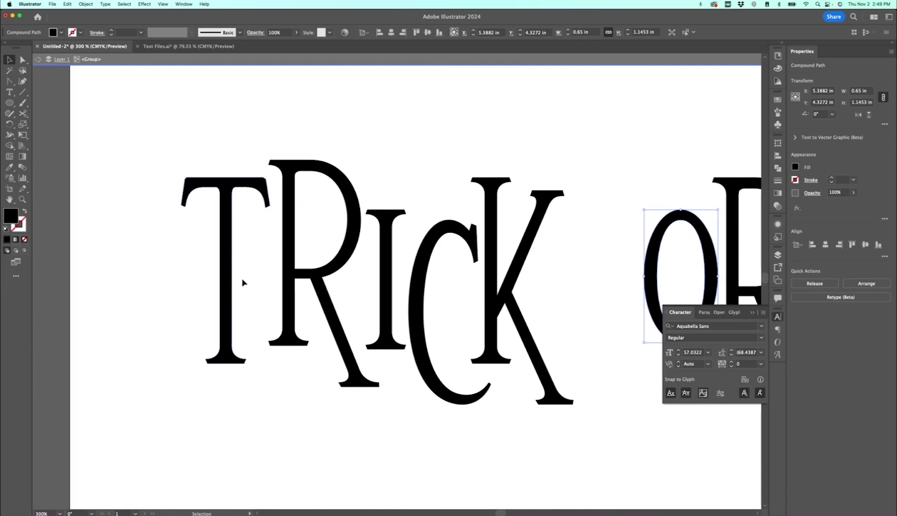
{"action": "scroll", "coordinate": [398, 188], "scroll_direction": "right", "scroll_amount": 5}
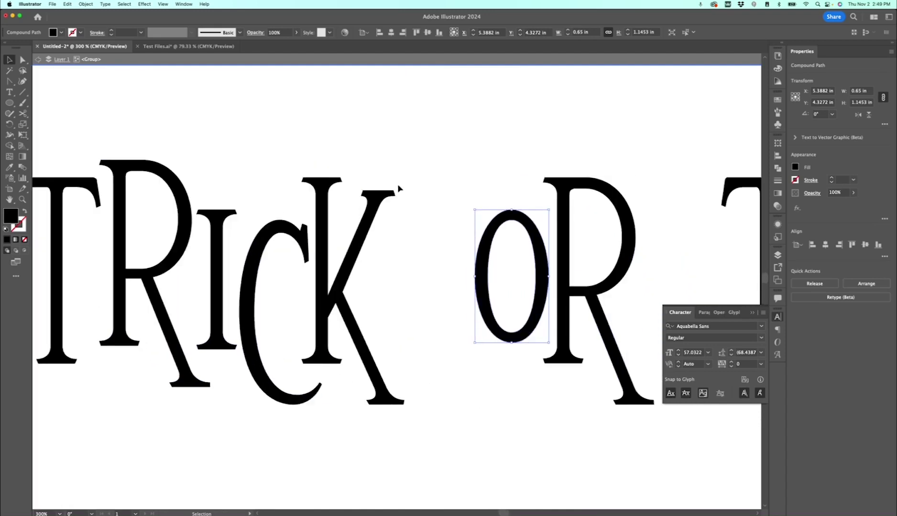
{"action": "scroll", "coordinate": [398, 188], "scroll_direction": "right", "scroll_amount": 9}
{"action": "left_click_drag", "start_coordinate": [499, 193], "coordinate": [519, 153]}
{"action": "scroll", "coordinate": [567, 248], "scroll_direction": "right", "scroll_amount": 2}
{"action": "left_click_drag", "start_coordinate": [575, 295], "coordinate": [579, 262]}
{"action": "left_click_drag", "start_coordinate": [642, 293], "coordinate": [586, 296]}
{"action": "scroll", "coordinate": [645, 285], "scroll_direction": "right", "scroll_amount": 6}
{"action": "key", "text": "super+0"}
{"action": "left_click", "coordinate": [381, 396]}
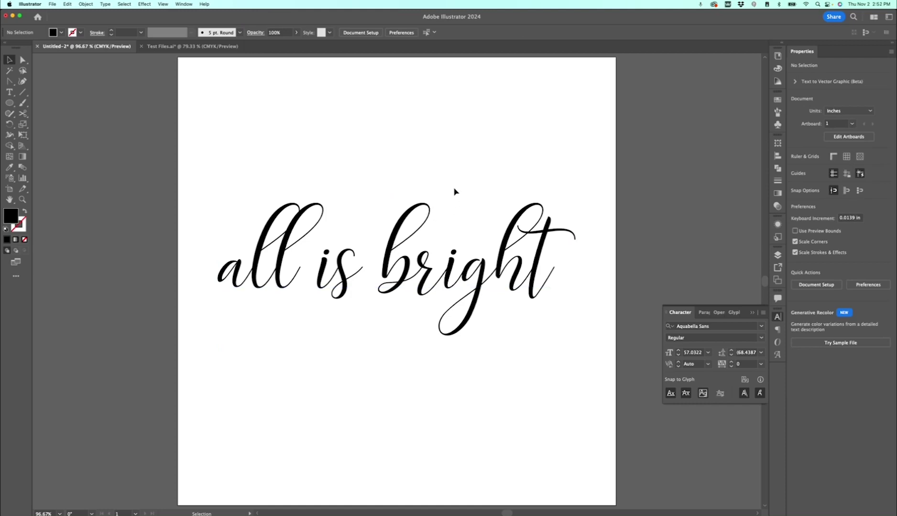
Select the 'all is bright' script text
{"action": "left_click", "coordinate": [392, 273]}
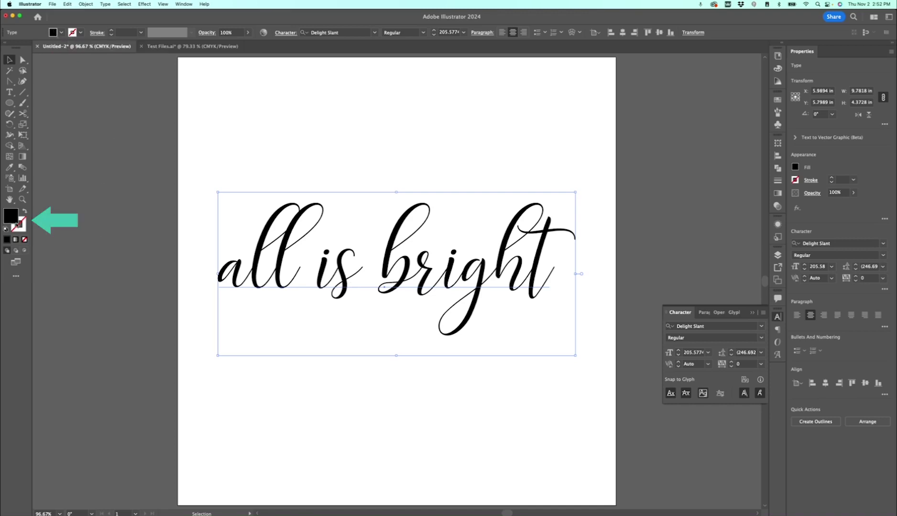
Apply a black stroke colour to the 'all is bright' text
{"action": "left_click", "coordinate": [80, 33]}
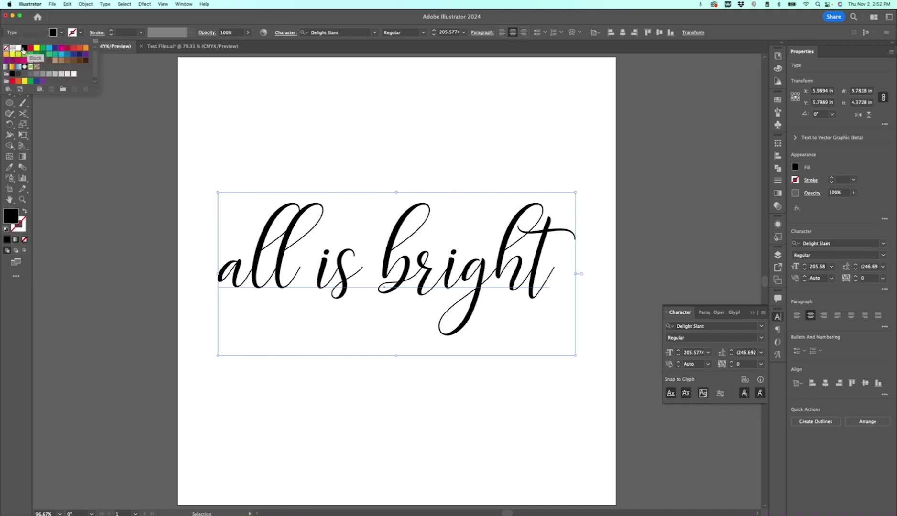
{"action": "left_click", "coordinate": [25, 49]}
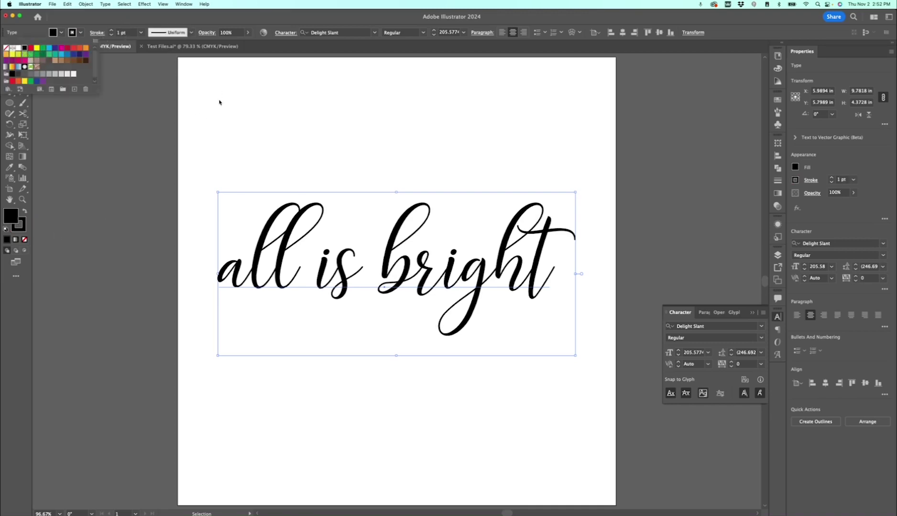
{"action": "left_click", "coordinate": [359, 266]}
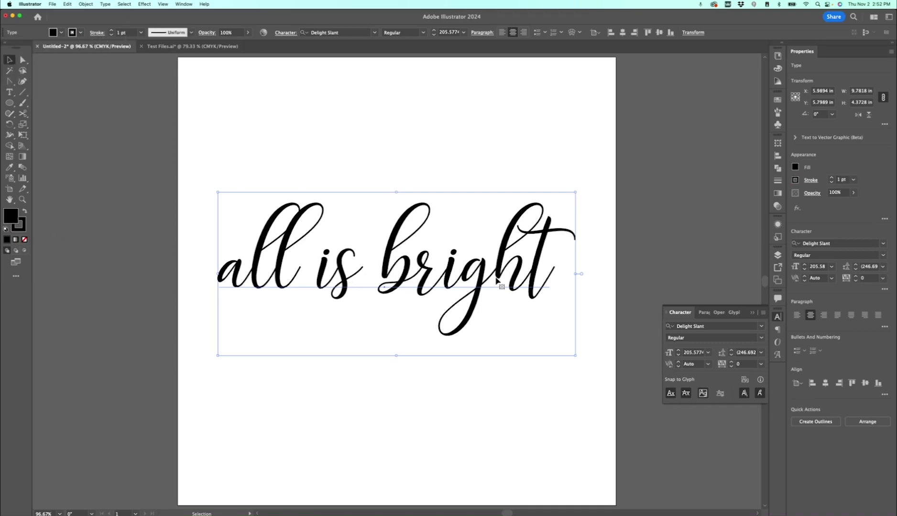
Set the stroke weight to 1.5 pt and create outlines from the lettering
{"action": "left_click", "coordinate": [112, 30]}
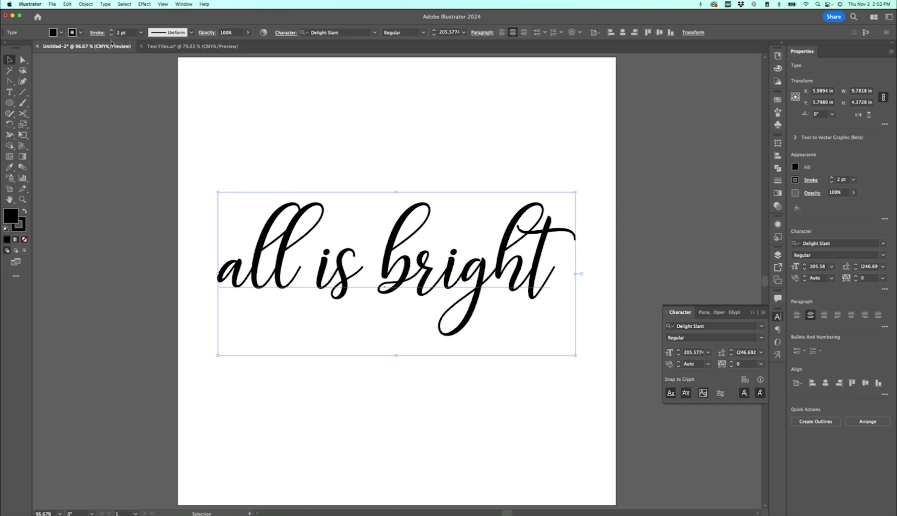
{"action": "left_click", "coordinate": [118, 33]}
{"action": "type", "text": "1.5"}
{"action": "key", "text": "Return"}
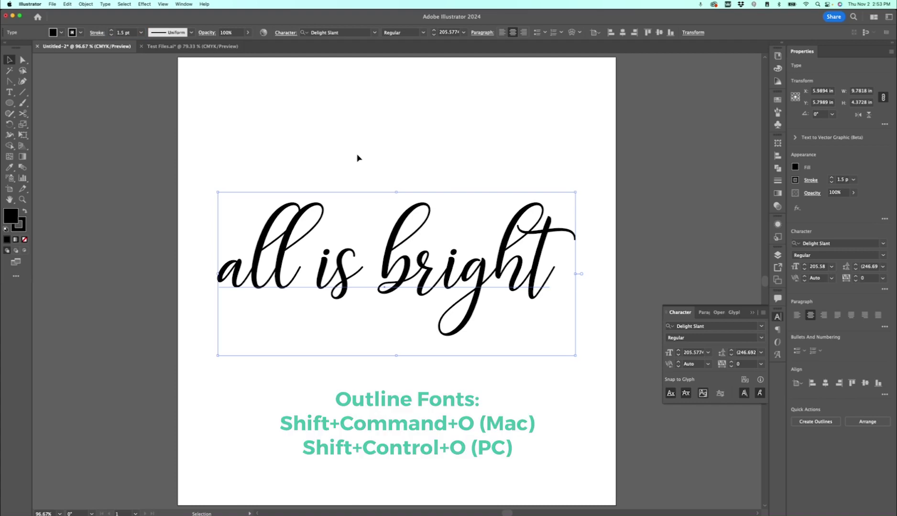
{"action": "left_click", "coordinate": [828, 422]}
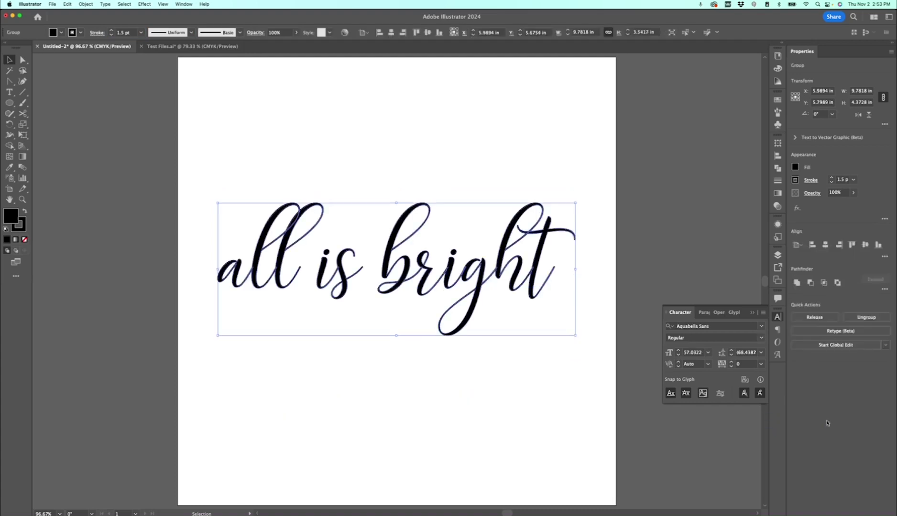
Expand the outlined 'all is bright' group with Fill and Stroke so its stroke becomes filled shapes
{"action": "left_click", "coordinate": [511, 164]}
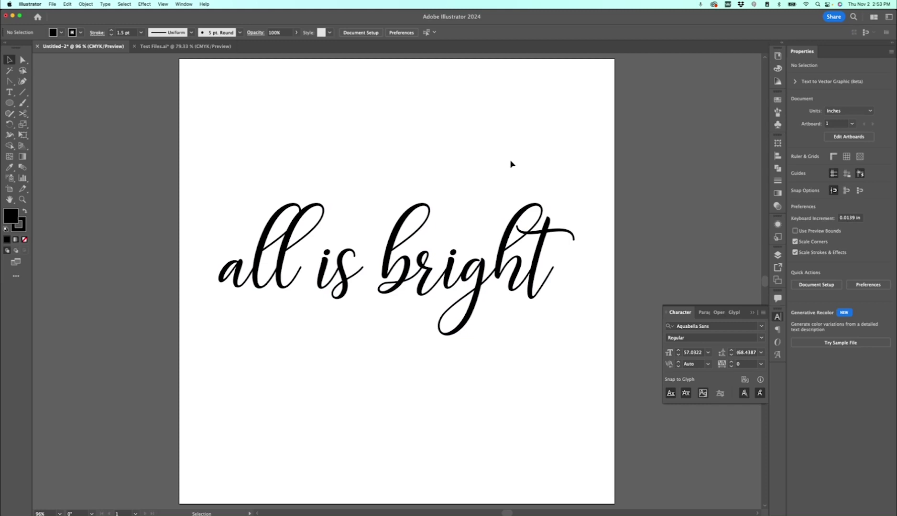
{"action": "left_click", "coordinate": [504, 260]}
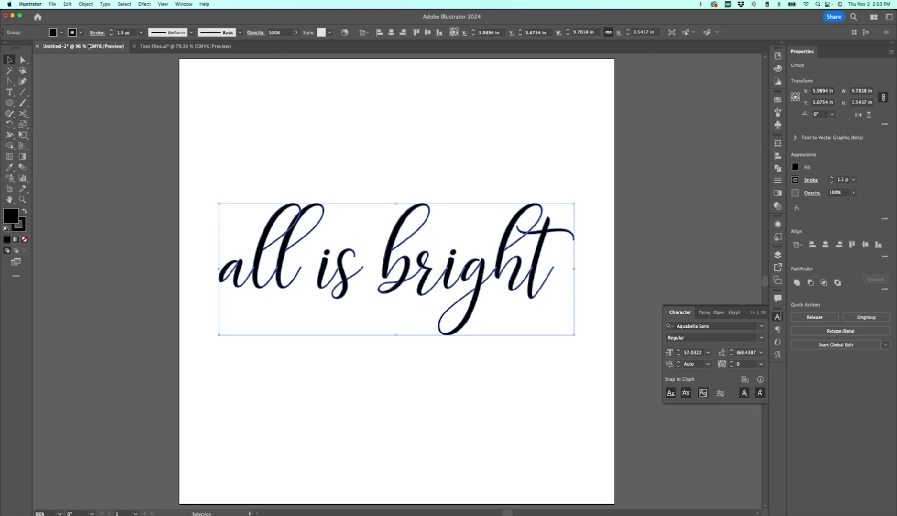
{"action": "scroll", "coordinate": [412, 201], "scroll_direction": "up", "scroll_amount": 7}
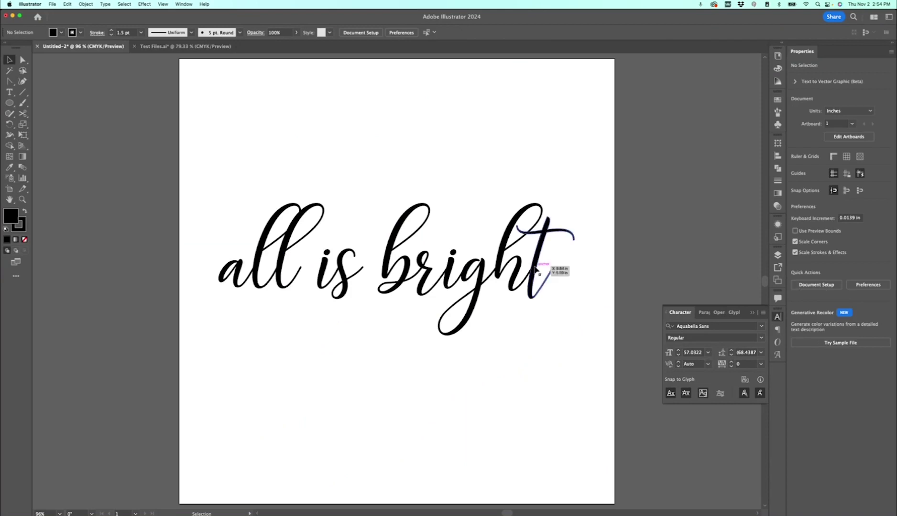
{"action": "left_click", "coordinate": [535, 270]}
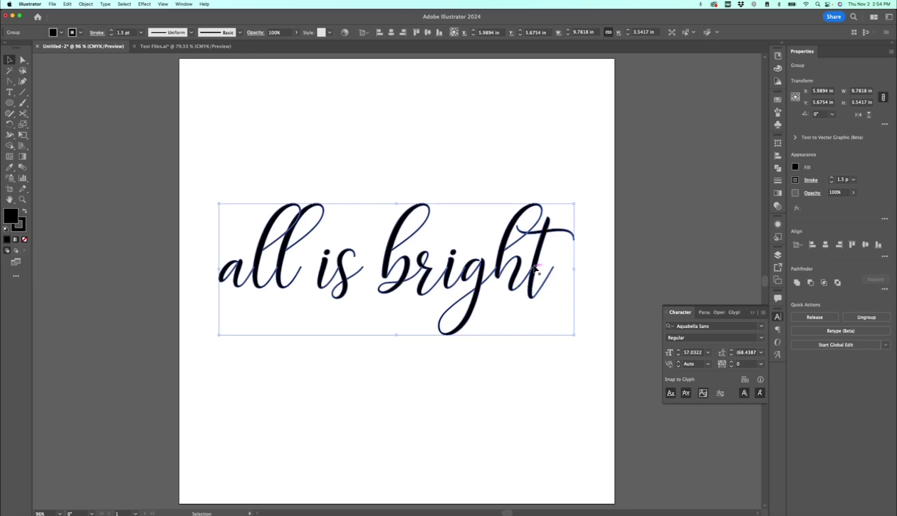
{"action": "left_click", "coordinate": [85, 4]}
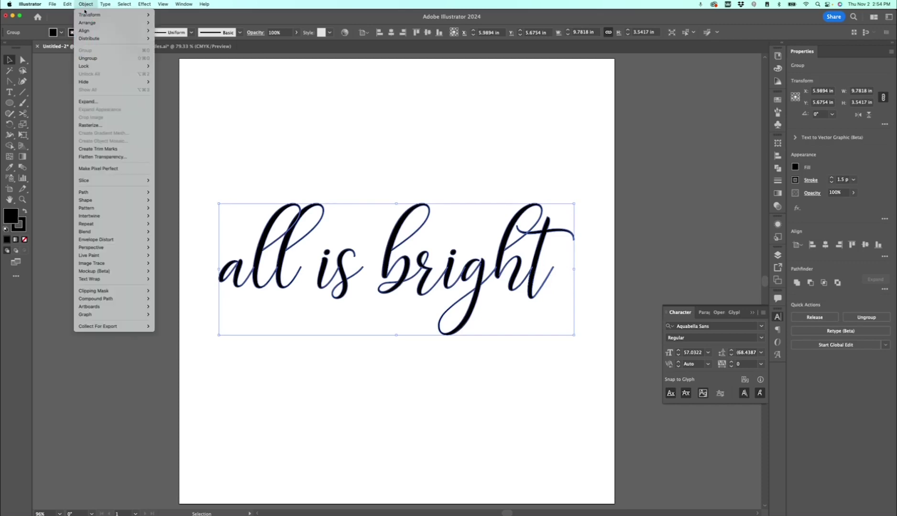
{"action": "left_click", "coordinate": [103, 102]}
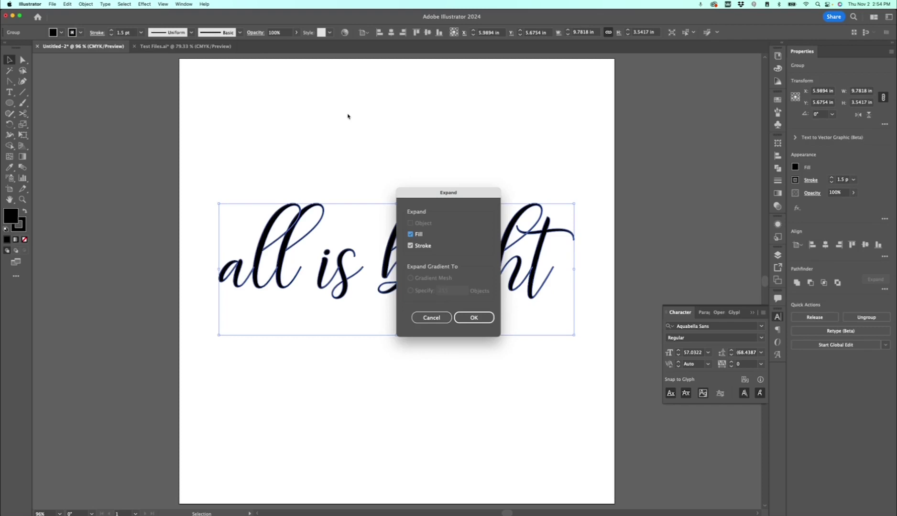
{"action": "left_click", "coordinate": [481, 318]}
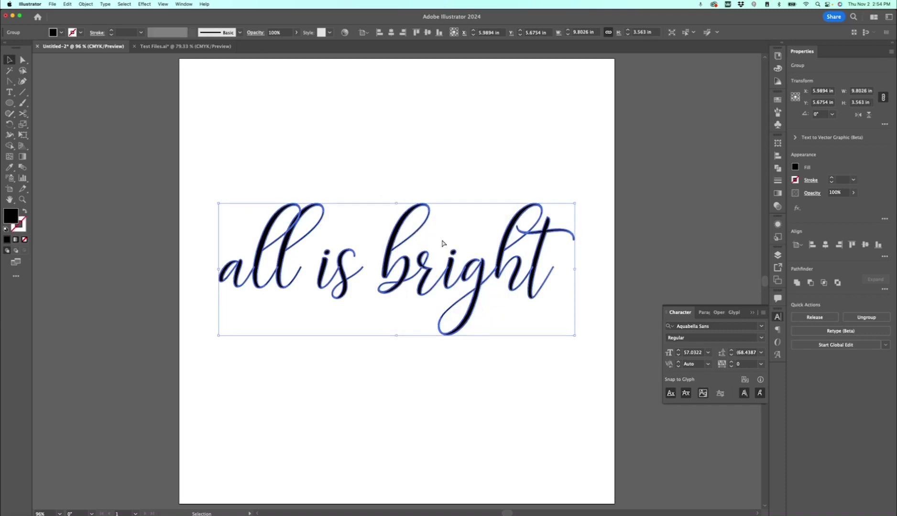
Merge the outlined 'all is bright' letters into a single shape with Pathfinder Unite
{"action": "scroll", "coordinate": [442, 244], "scroll_direction": "up", "scroll_amount": 10}
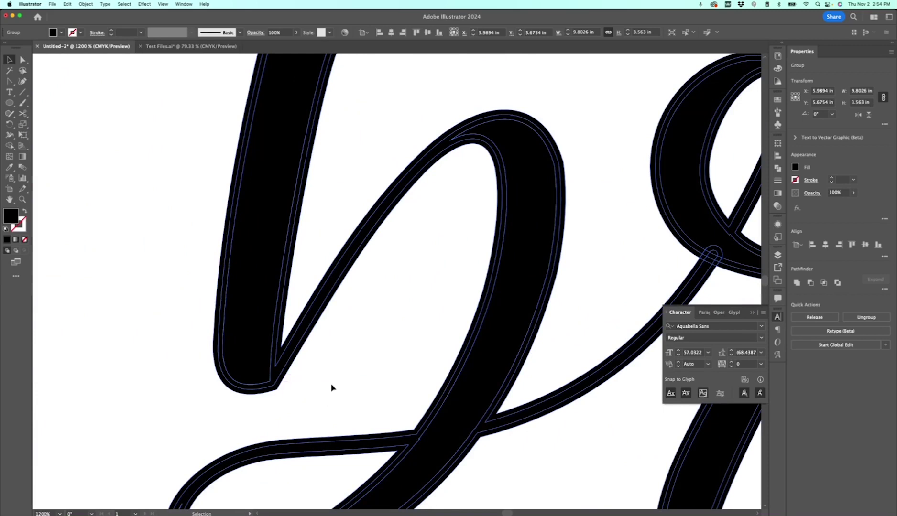
{"action": "key", "text": "super+0"}
{"action": "left_click", "coordinate": [778, 317]}
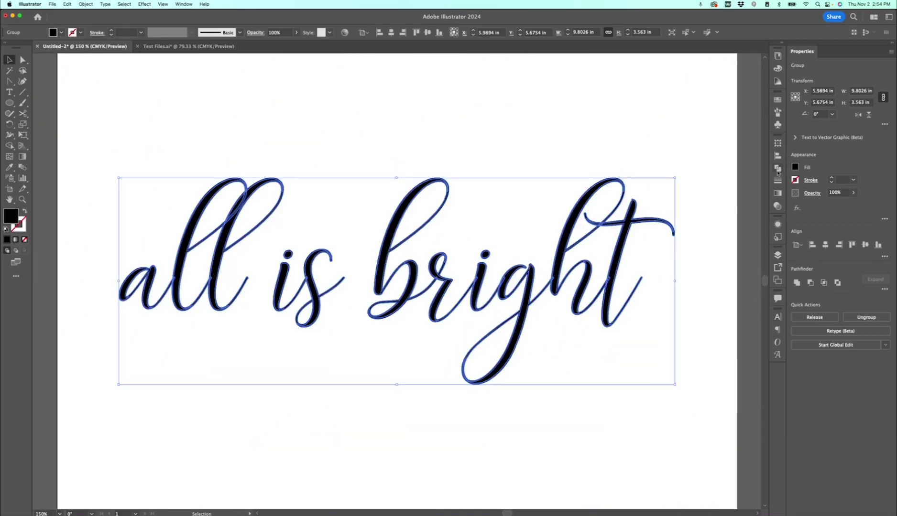
{"action": "left_click", "coordinate": [778, 170]}
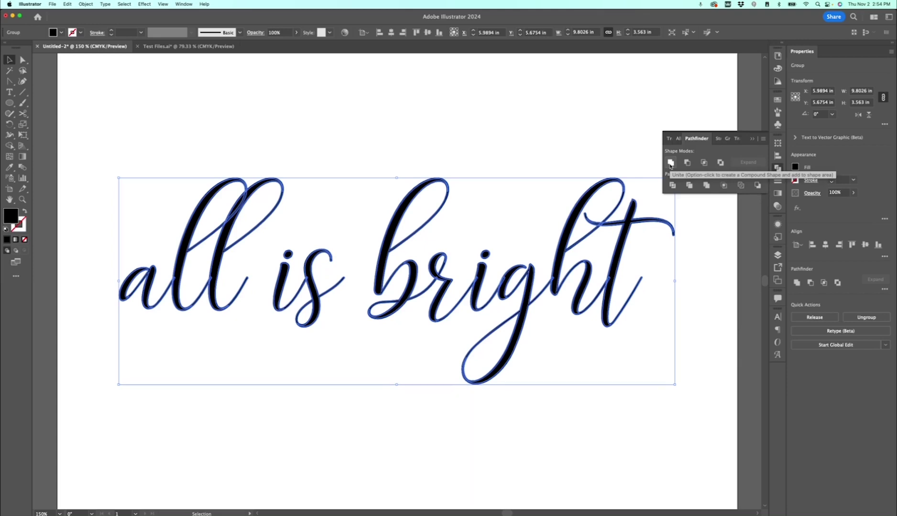
{"action": "left_click", "coordinate": [671, 163]}
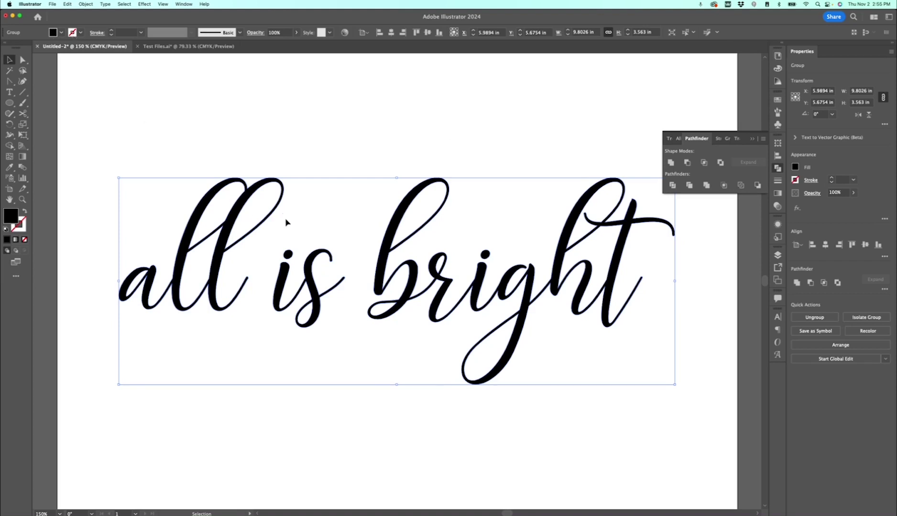
Fit the artboard in view and delete both 'all is bright' lines
{"action": "key", "text": "super+0"}
{"action": "left_click", "coordinate": [608, 251]}
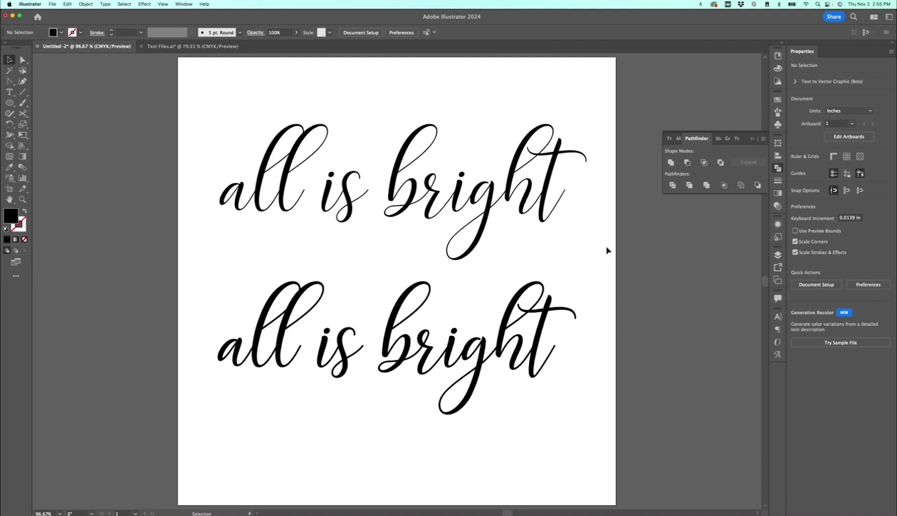
{"action": "key", "text": "super+a"}
{"action": "key", "text": "Delete"}
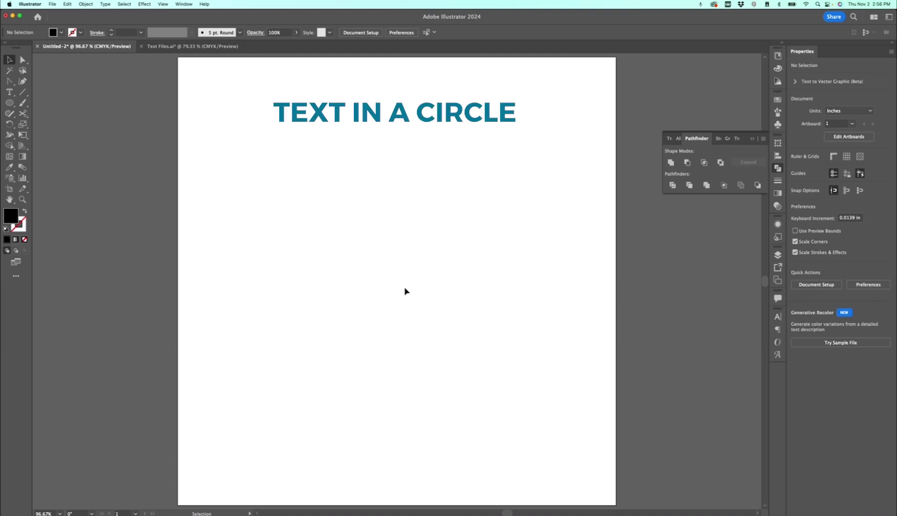
Draw a 4.83 in circle with a 1 pt black stroke and no fill, then deselect it
{"action": "key", "text": "l"}
{"action": "key", "text": "shift+x"}
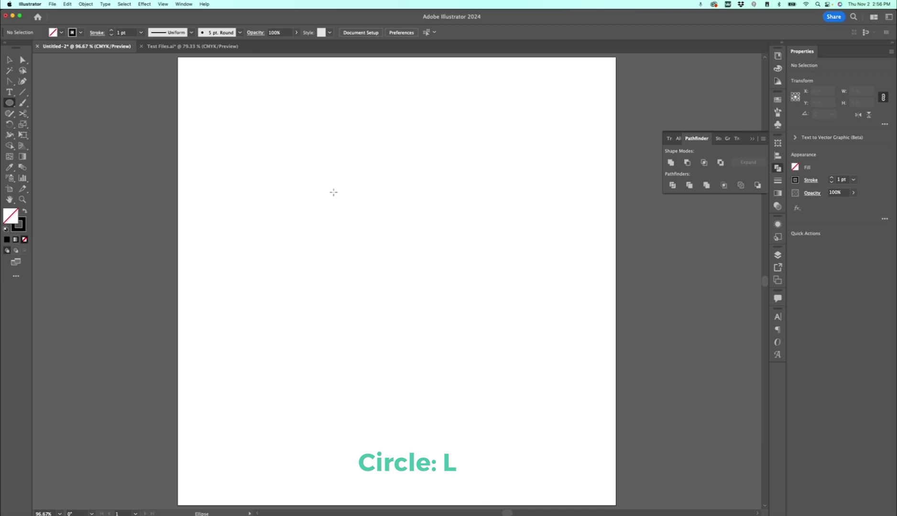
{"action": "left_click_drag", "start_coordinate": [305, 152], "coordinate": [482, 328]}
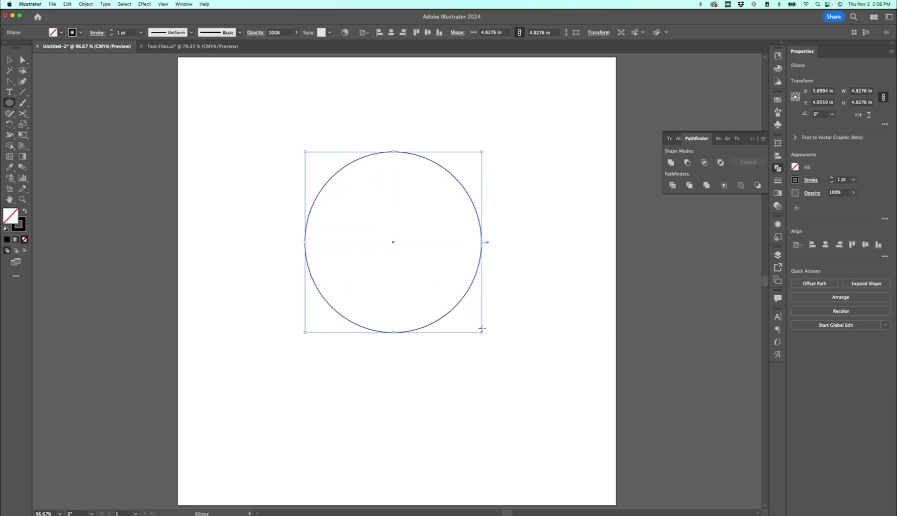
{"action": "mouse_move", "coordinate": [481, 329]}
{"action": "left_mouse_down"}
{"action": "mouse_move", "coordinate": [446, 330]}
{"action": "mouse_move", "coordinate": [526, 323]}
{"action": "mouse_move", "coordinate": [388, 317]}
{"action": "mouse_move", "coordinate": [551, 321]}
{"action": "mouse_move", "coordinate": [481, 325]}
{"action": "left_mouse_up"}
{"action": "key", "text": "v"}
{"action": "left_click", "coordinate": [251, 151]}
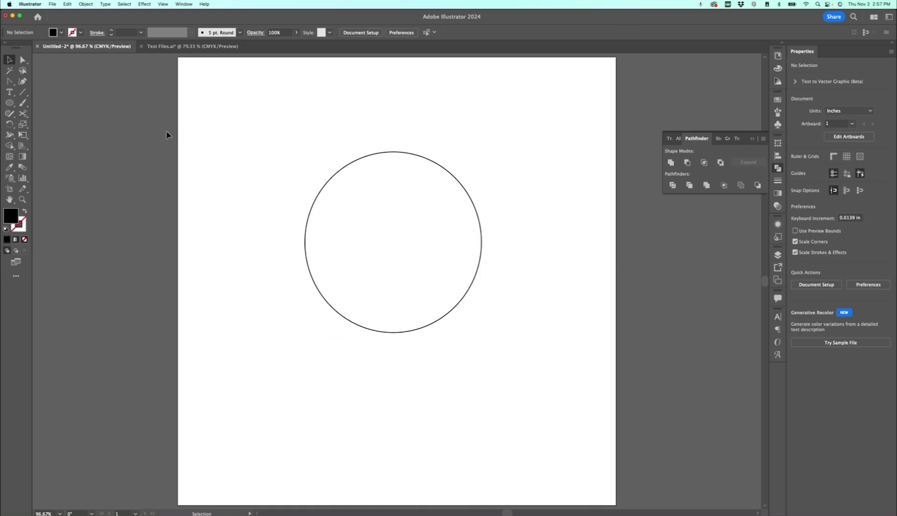
Type 'YOU ARE MY SUNSHINE' along the circle's outline using Type on a Path
{"action": "left_click", "coordinate": [10, 94]}
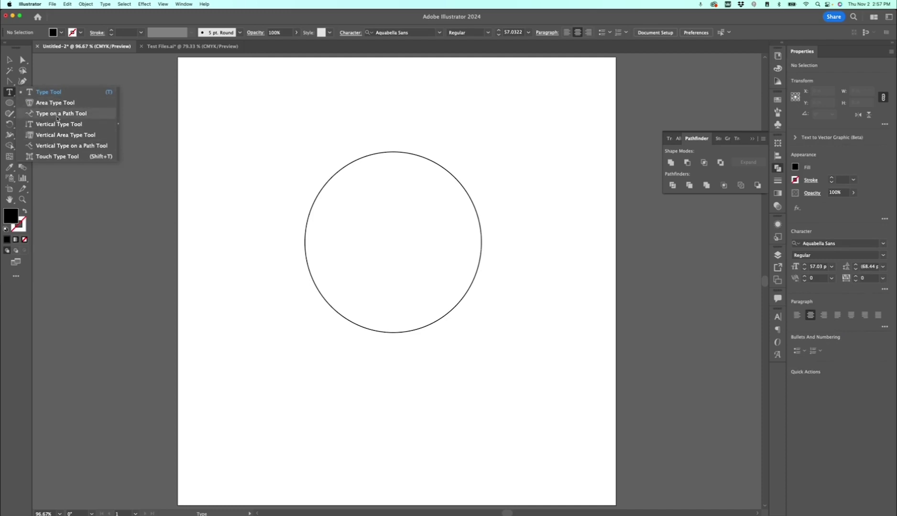
{"action": "left_click", "coordinate": [58, 117]}
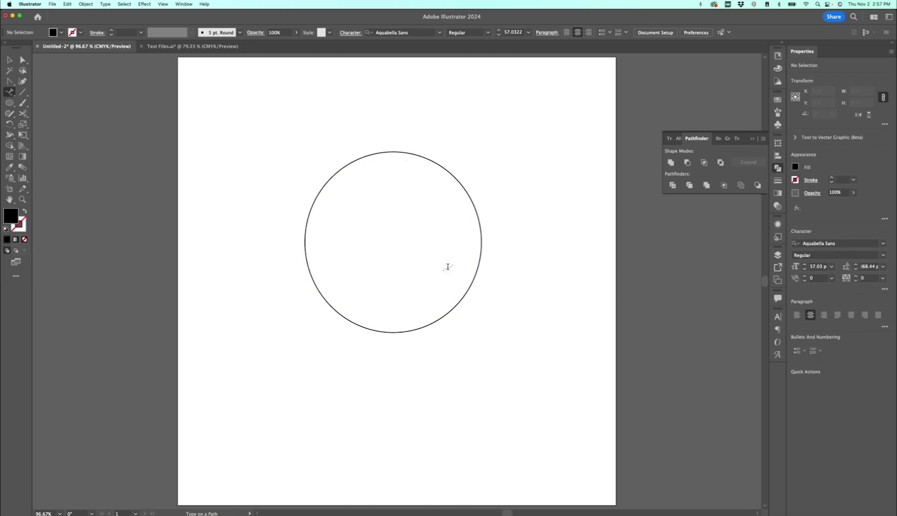
{"action": "left_click", "coordinate": [393, 332]}
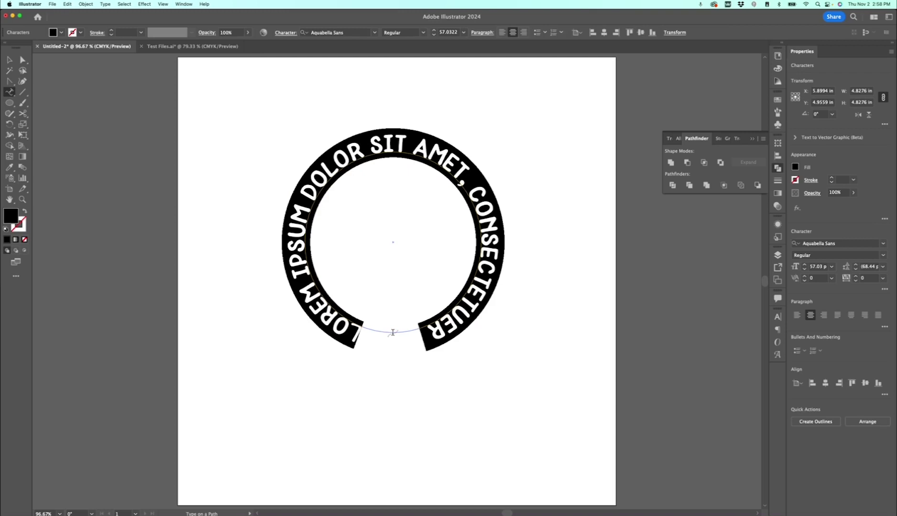
{"action": "type", "text": "YOU ARE MY"}
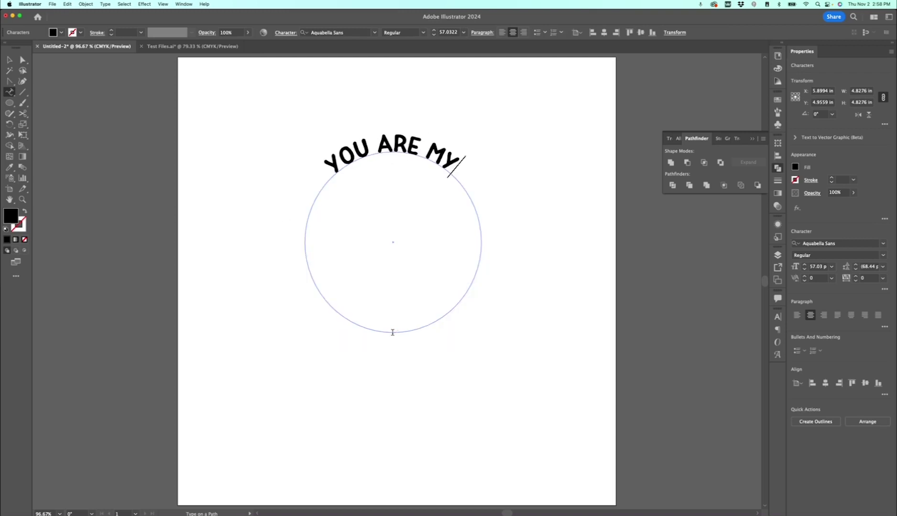
{"action": "type", "text": " SUNSHINE"}
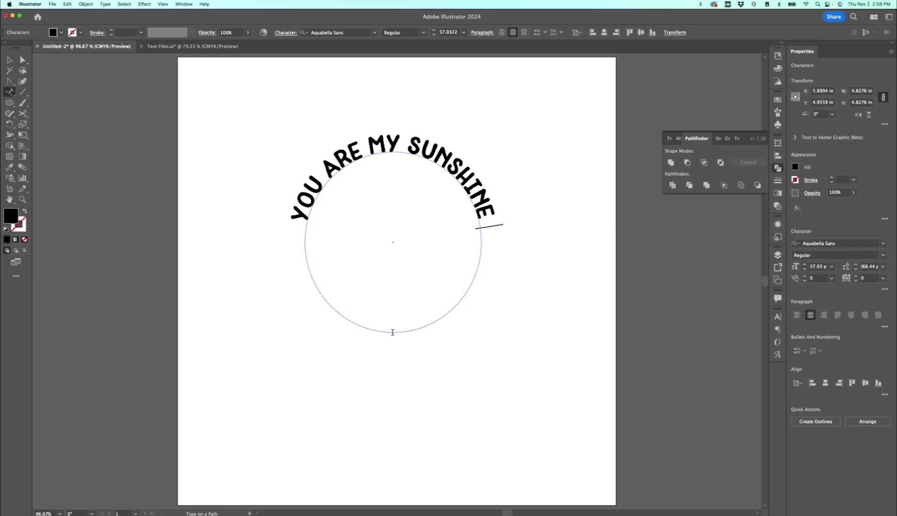
Paste a second 'YOU ARE MY SUNSHINE' and set all the circle text in DTC Poolside
{"action": "type", "text": "YOU ARE MY SUNSHINE"}
{"action": "key", "text": "super+a"}
{"action": "left_click", "coordinate": [375, 33]}
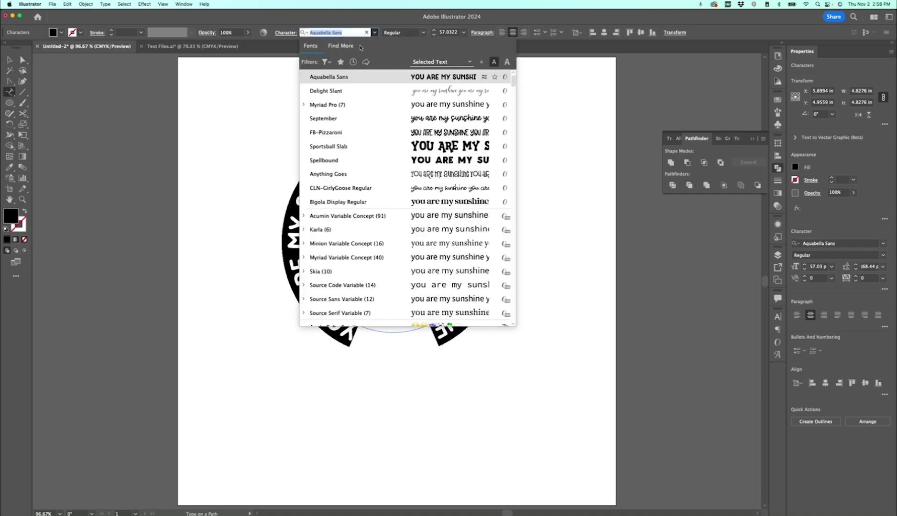
{"action": "type", "text": "pool"}
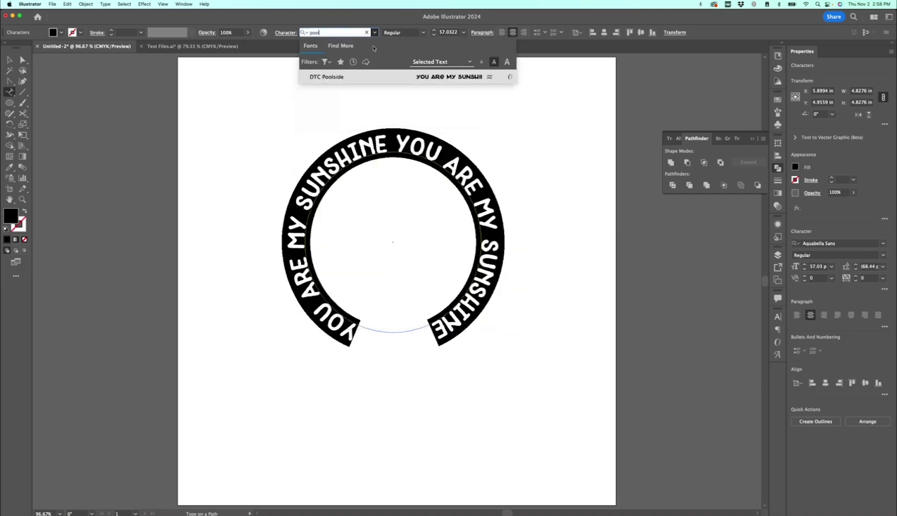
{"action": "left_click", "coordinate": [440, 79]}
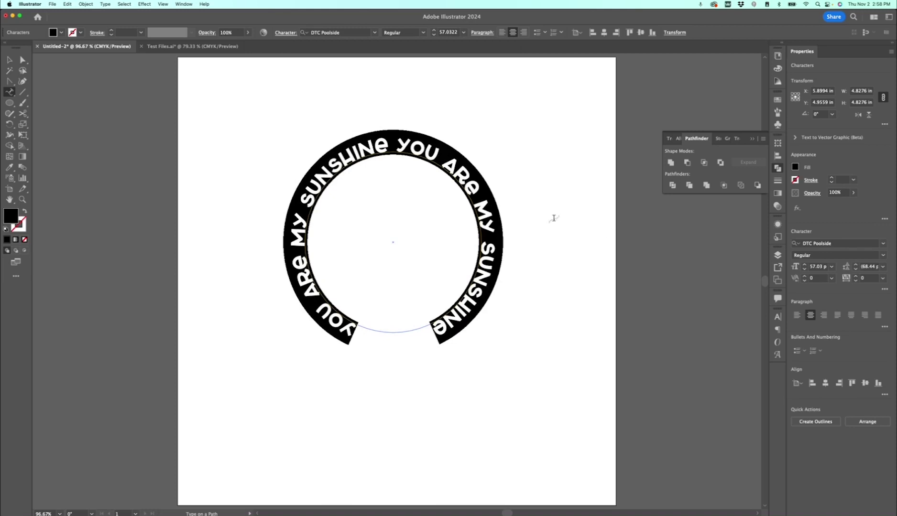
Enlarge the circle text to 66 pt so it wraps the whole outline
{"action": "left_click", "coordinate": [435, 30]}
{"action": "left_click", "coordinate": [435, 30]}
{"action": "left_click", "coordinate": [434, 30]}
{"action": "left_click", "coordinate": [434, 30]}
{"action": "left_click", "coordinate": [434, 30]}
{"action": "left_click", "coordinate": [435, 30]}
{"action": "left_click", "coordinate": [434, 30]}
{"action": "left_click", "coordinate": [435, 30]}
{"action": "left_click", "coordinate": [434, 31]}
Rotate the circular text object slightly
{"action": "key", "text": "Escape"}
{"action": "left_click", "coordinate": [373, 234]}
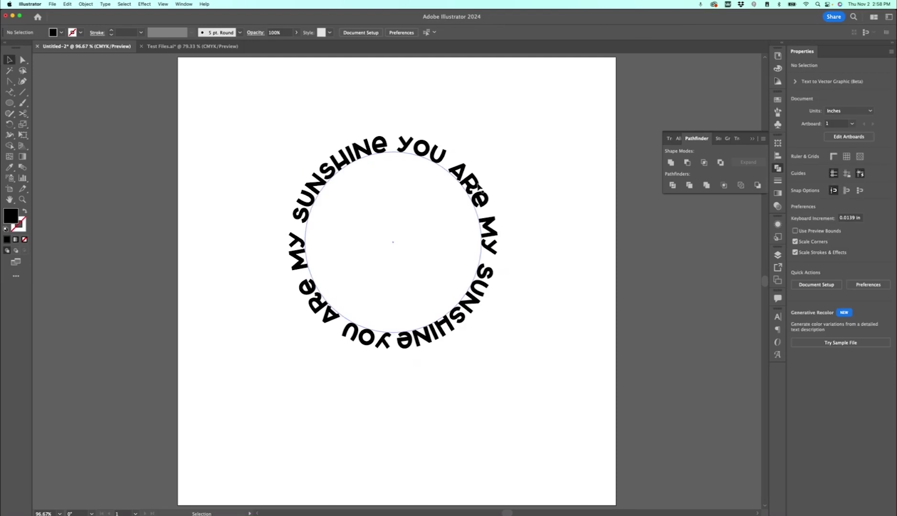
{"action": "left_click", "coordinate": [466, 186]}
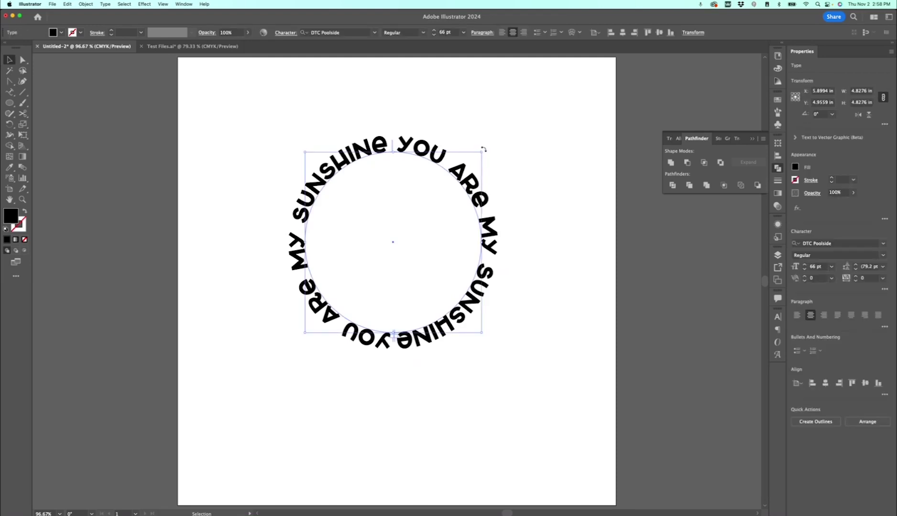
{"action": "left_click_drag", "start_coordinate": [485, 149], "coordinate": [272, 139]}
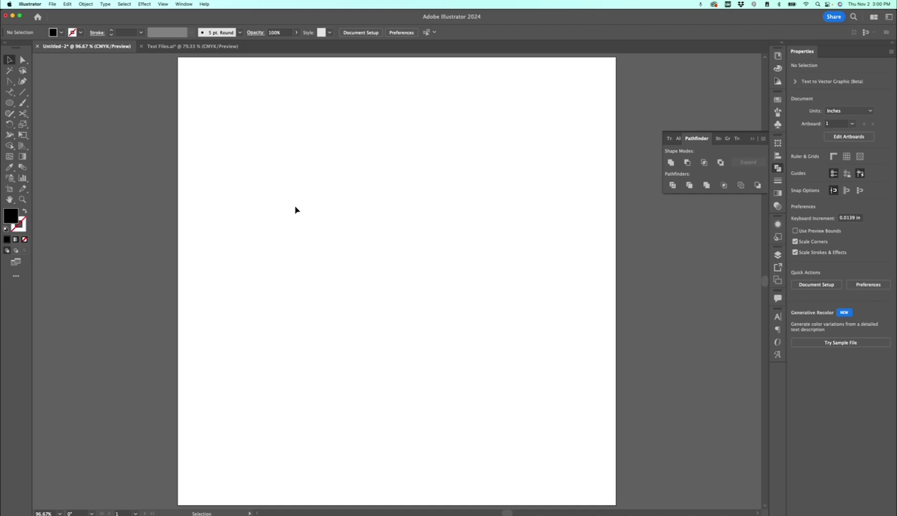
Draw an unfilled four-point zigzag path with a black stroke using the Pen tool
{"action": "key", "text": "p"}
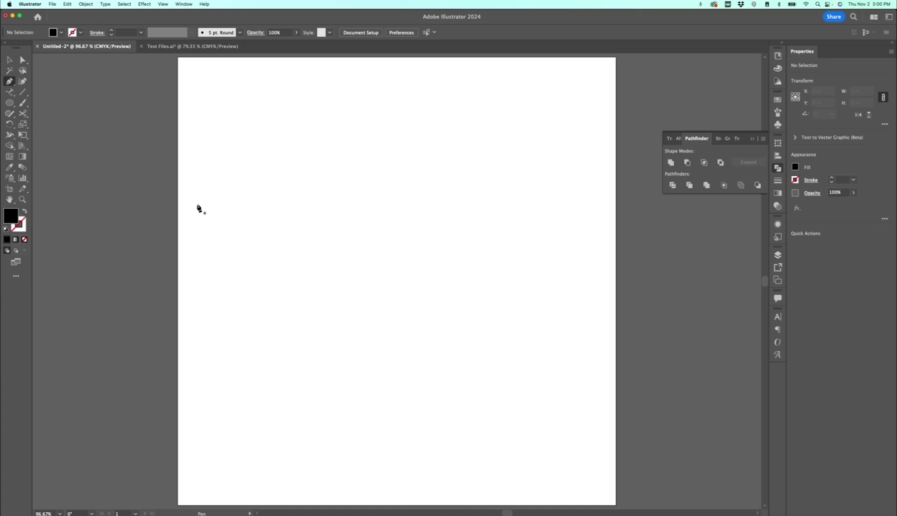
{"action": "left_click", "coordinate": [26, 213]}
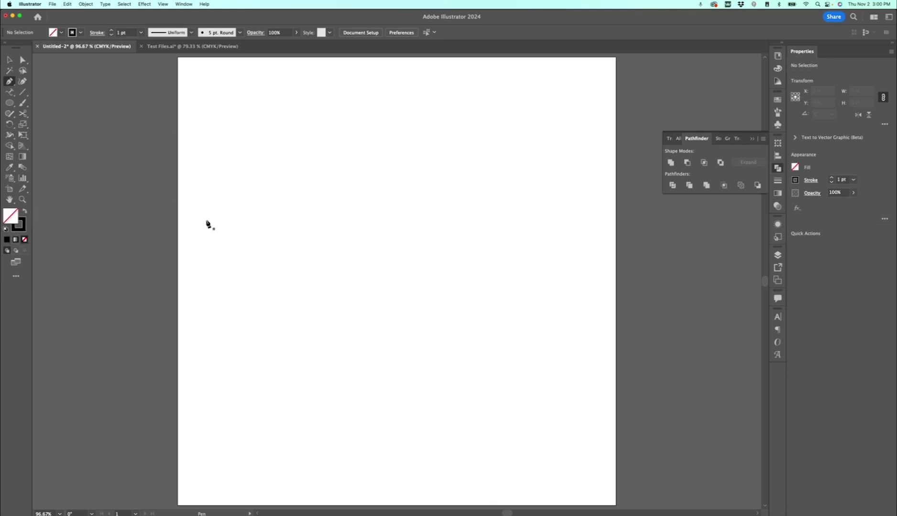
{"action": "left_click", "coordinate": [283, 225]}
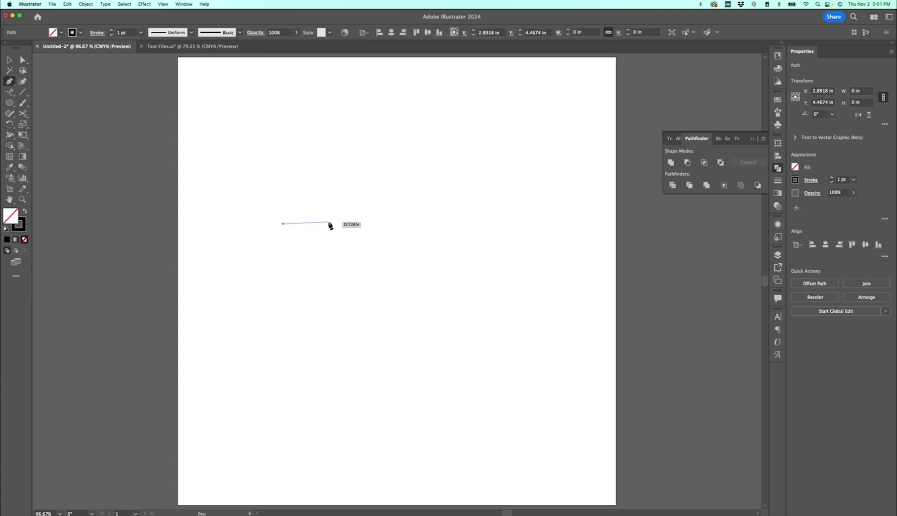
{"action": "left_click", "coordinate": [358, 191]}
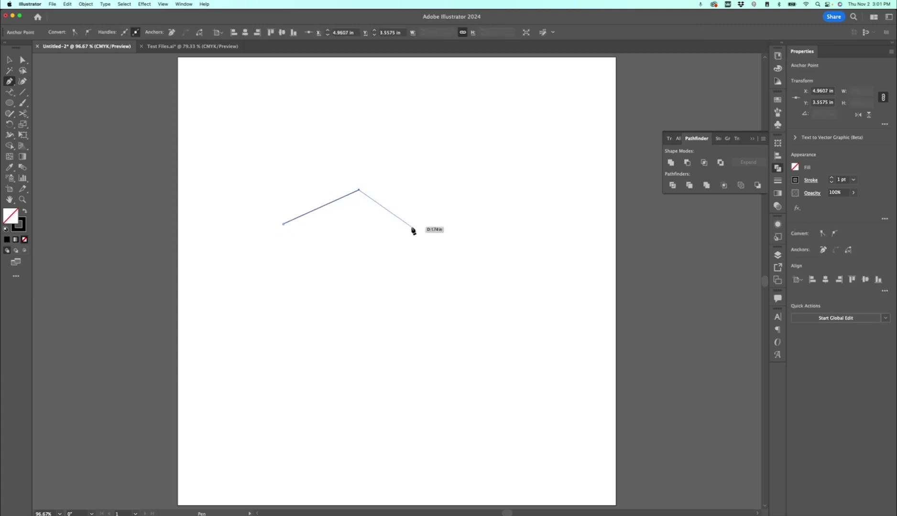
{"action": "left_click", "coordinate": [423, 223]}
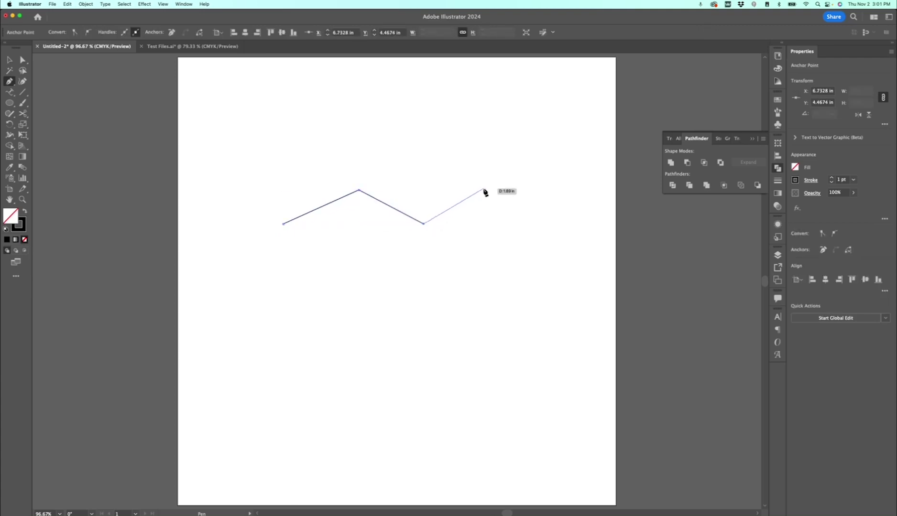
{"action": "left_click", "coordinate": [491, 189]}
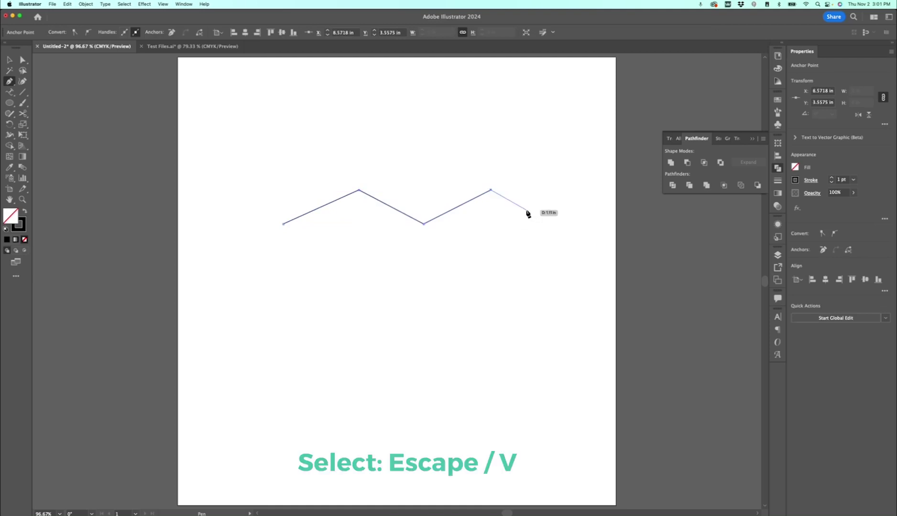
{"action": "key", "text": "v"}
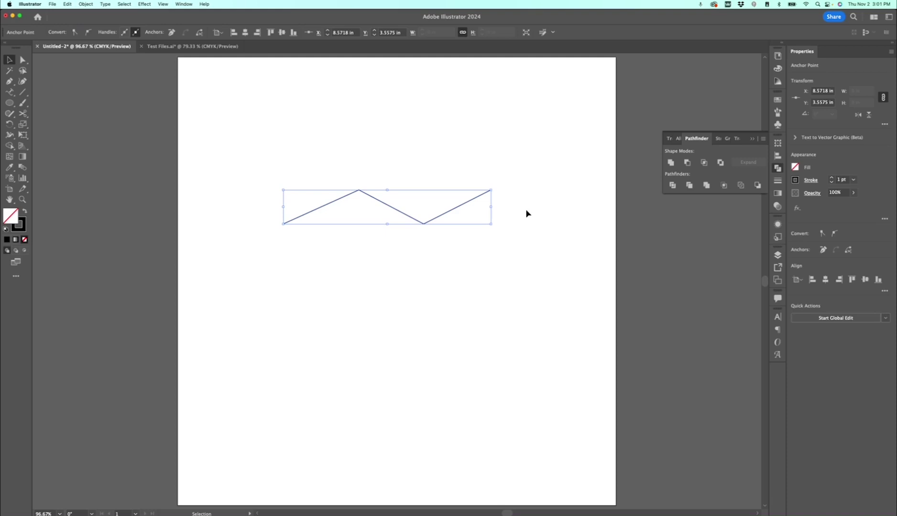
{"action": "key", "text": "shift+c"}
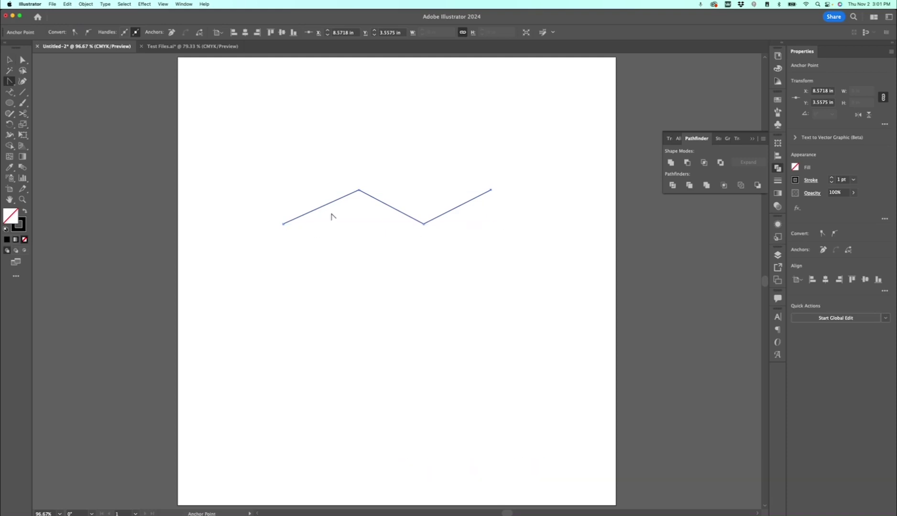
Smooth the zigzag's peak and trough into an S-curve and start path text at its left end
{"action": "left_click_drag", "start_coordinate": [359, 190], "coordinate": [402, 192]}
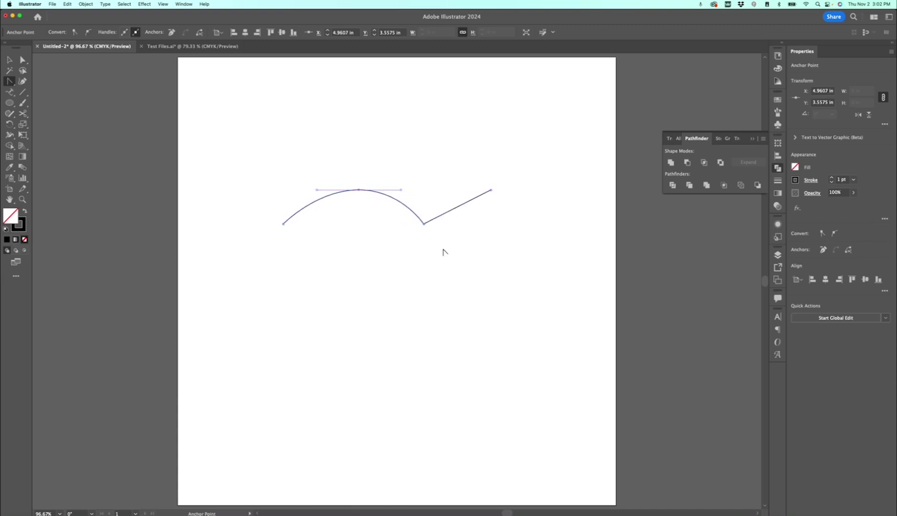
{"action": "left_click_drag", "start_coordinate": [424, 225], "coordinate": [474, 224]}
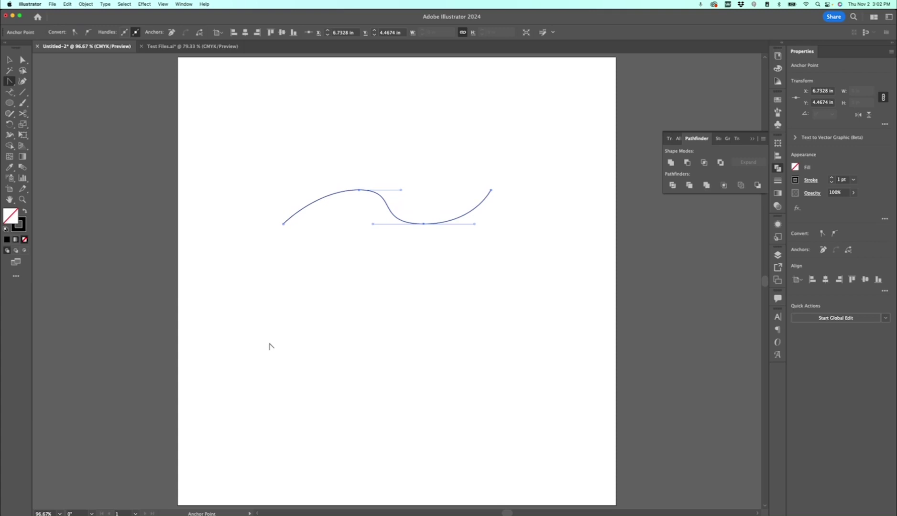
{"action": "left_click", "coordinate": [9, 92]}
{"action": "left_click", "coordinate": [282, 222]}
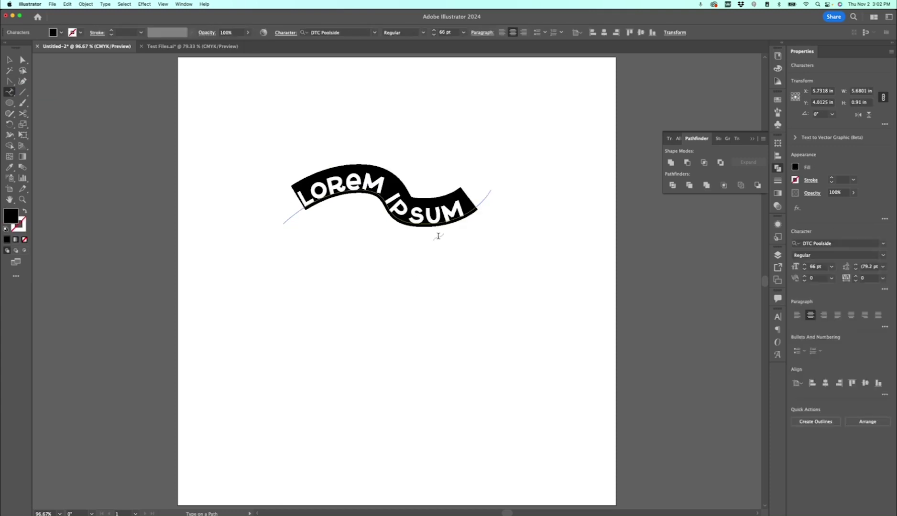
Set the path text font to Charley And Beau and type VACATION
{"action": "left_click", "coordinate": [353, 32]}
{"action": "type", "text": "charl"}
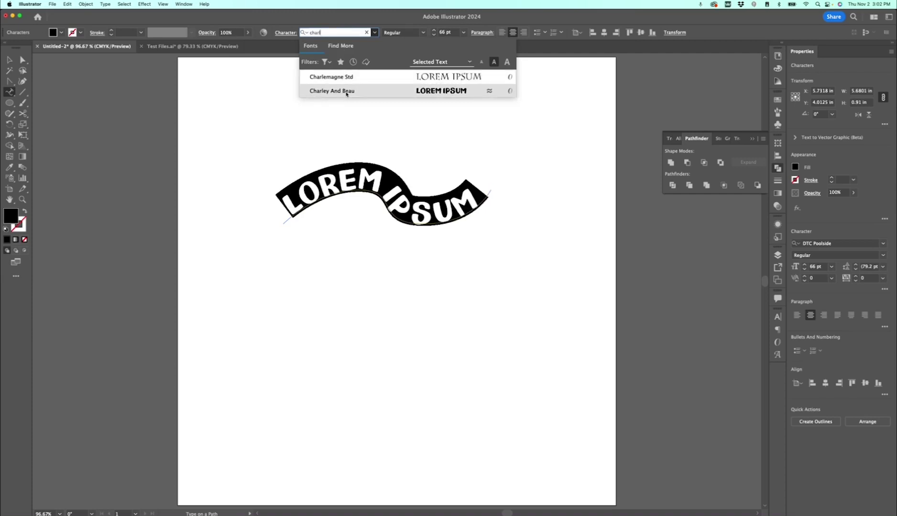
{"action": "left_click", "coordinate": [346, 91]}
{"action": "type", "text": "VACATION"}
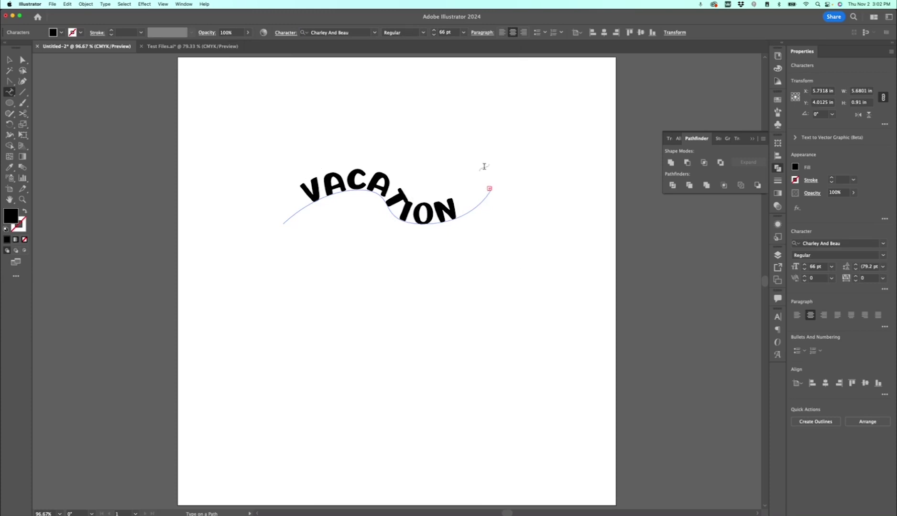
{"action": "key", "text": "Escape"}
Reduce all the path text to 54 pt and align it left to the path's start
{"action": "key", "text": "super+a"}
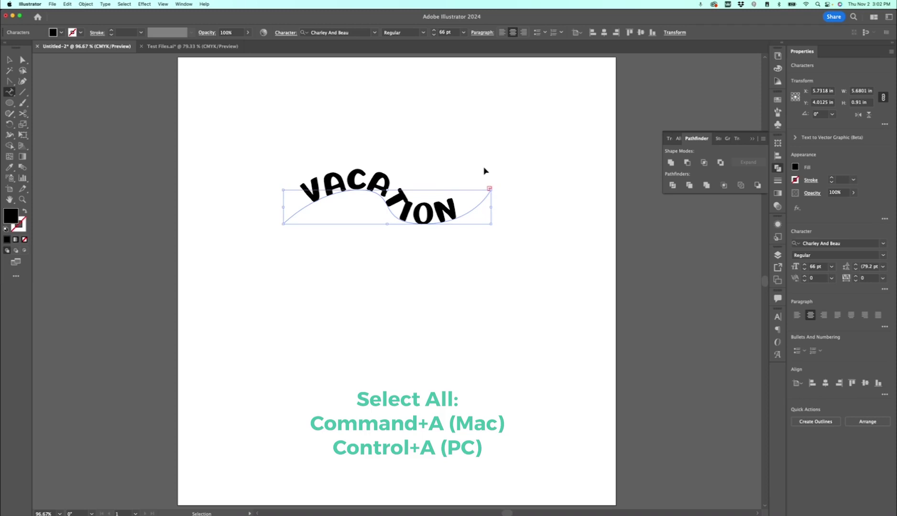
{"action": "key", "text": "super+a"}
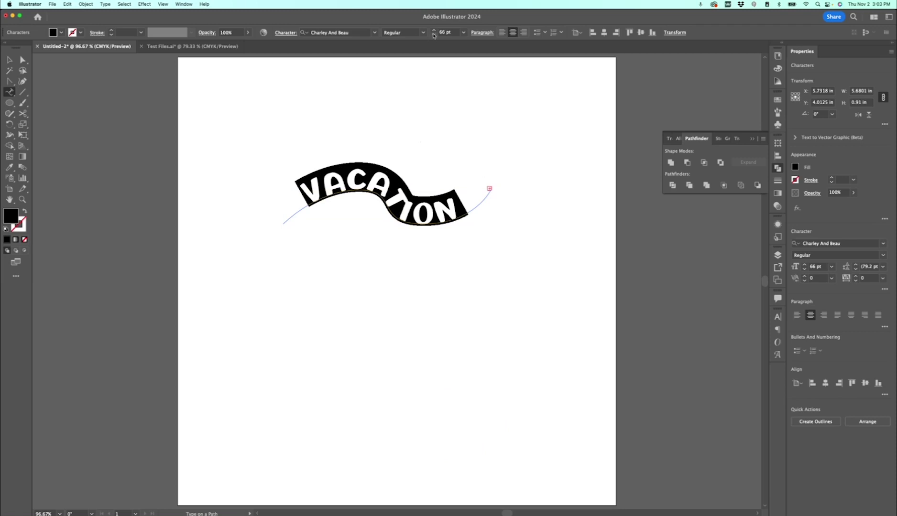
{"action": "left_click", "coordinate": [433, 35]}
{"action": "left_click", "coordinate": [434, 34]}
{"action": "left_click", "coordinate": [434, 35]}
{"action": "left_click", "coordinate": [433, 35]}
{"action": "left_click", "coordinate": [434, 35]}
{"action": "left_click", "coordinate": [434, 35]}
{"action": "left_click", "coordinate": [434, 35]}
{"action": "left_click", "coordinate": [434, 35]}
{"action": "left_click", "coordinate": [434, 35]}
{"action": "left_click", "coordinate": [434, 35]}
{"action": "left_click", "coordinate": [434, 35]}
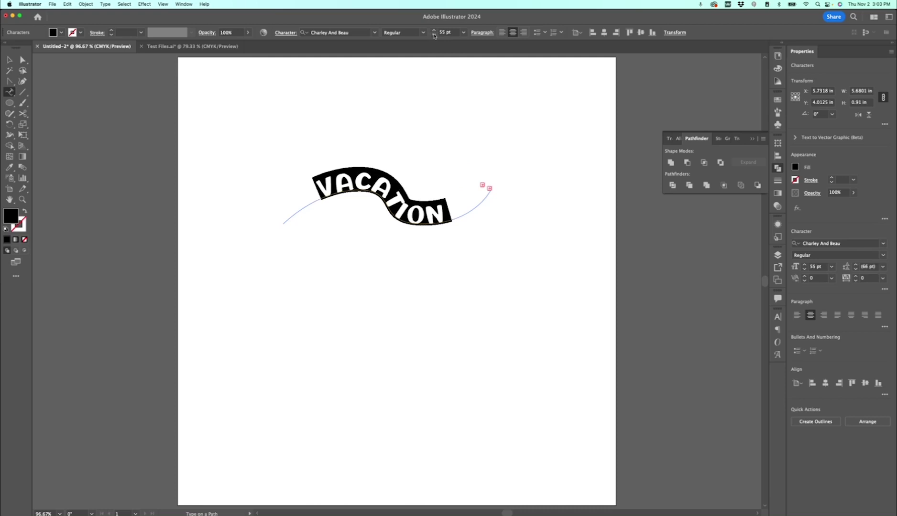
{"action": "left_click", "coordinate": [501, 33]}
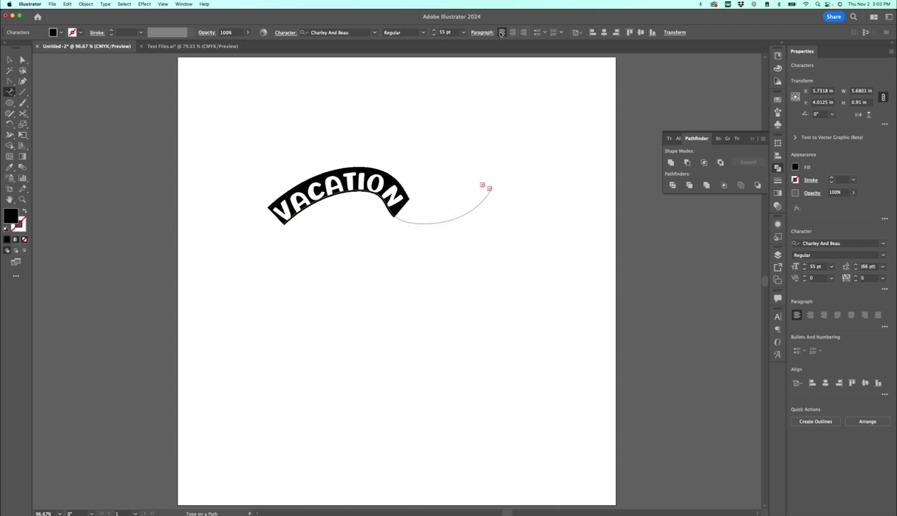
{"action": "left_click", "coordinate": [434, 35]}
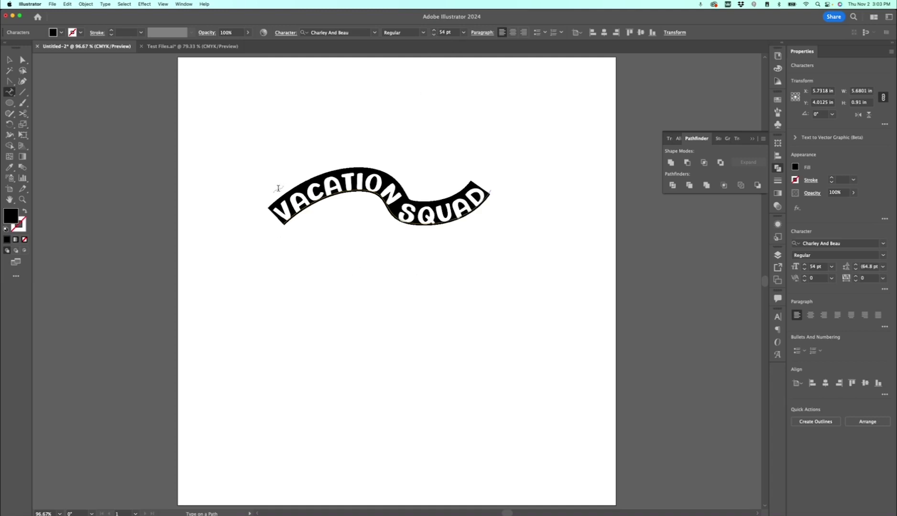
{"action": "key", "text": "Escape"}
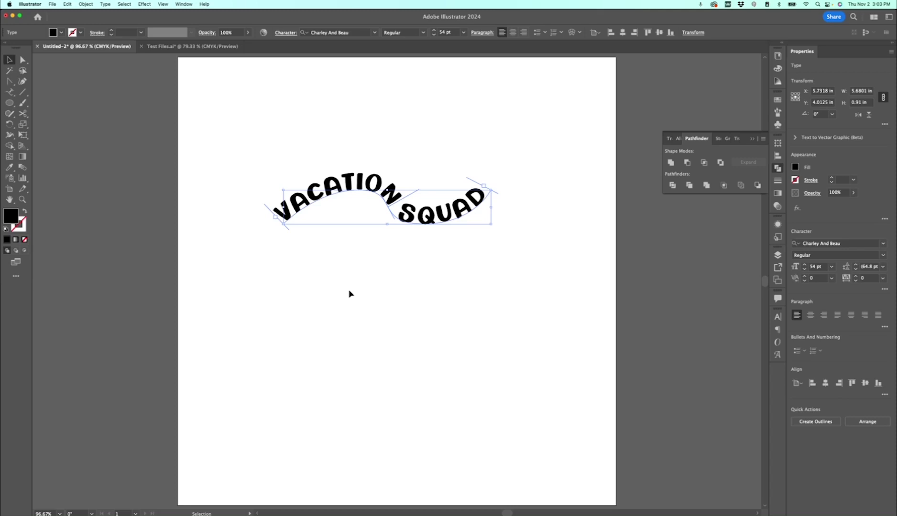
Move the wave path's anchors, extending both ends and lowering the trough under SQUAD
{"action": "key", "text": "a"}
{"action": "left_click_drag", "start_coordinate": [360, 194], "coordinate": [348, 199]}
{"action": "left_click_drag", "start_coordinate": [421, 227], "coordinate": [432, 226]}
{"action": "left_click_drag", "start_coordinate": [489, 189], "coordinate": [502, 191]}
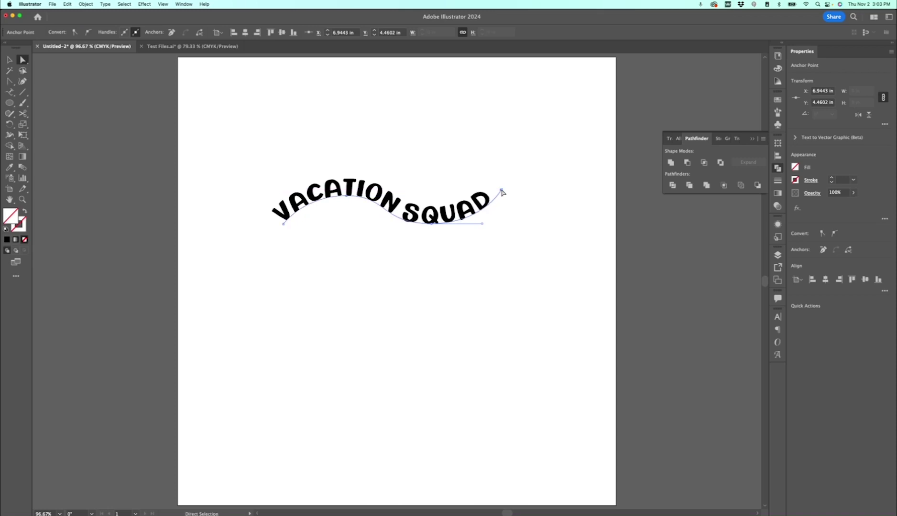
{"action": "left_click_drag", "start_coordinate": [284, 223], "coordinate": [276, 223]}
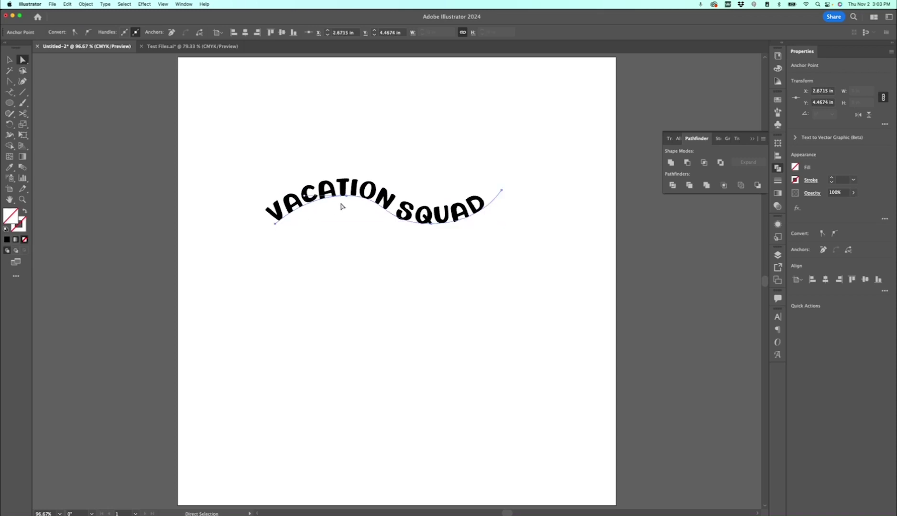
{"action": "left_click_drag", "start_coordinate": [351, 194], "coordinate": [372, 195]}
{"action": "left_click", "coordinate": [431, 223]}
{"action": "left_click_drag", "start_coordinate": [432, 226], "coordinate": [433, 238]}
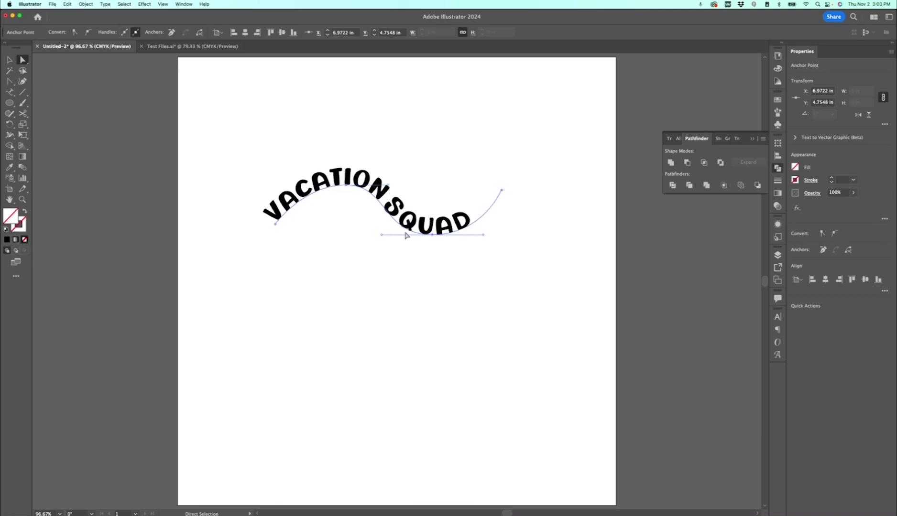
Adjust the arc and trough curve handles to smooth the wave under VACATION SQUAD
{"action": "left_click_drag", "start_coordinate": [346, 187], "coordinate": [344, 195]}
{"action": "left_click_drag", "start_coordinate": [435, 238], "coordinate": [523, 232]}
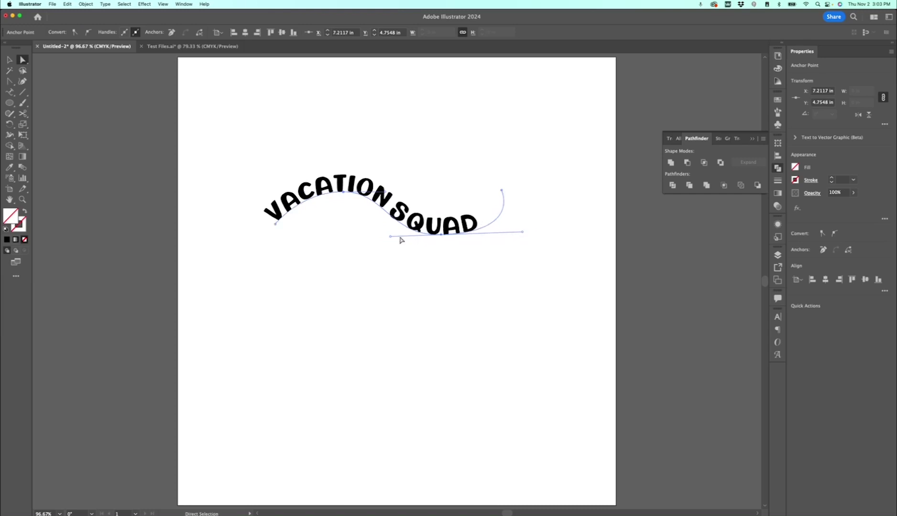
{"action": "left_click_drag", "start_coordinate": [390, 237], "coordinate": [359, 237]}
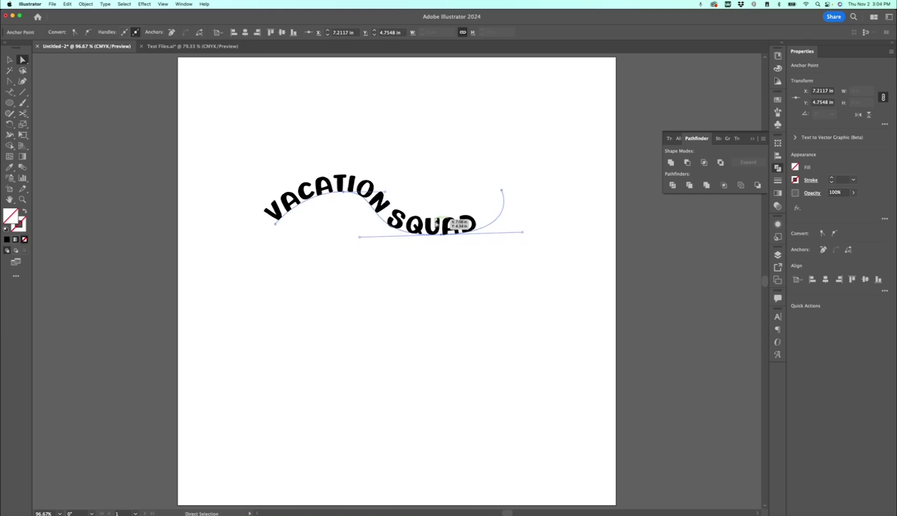
{"action": "left_click_drag", "start_coordinate": [381, 194], "coordinate": [406, 194]}
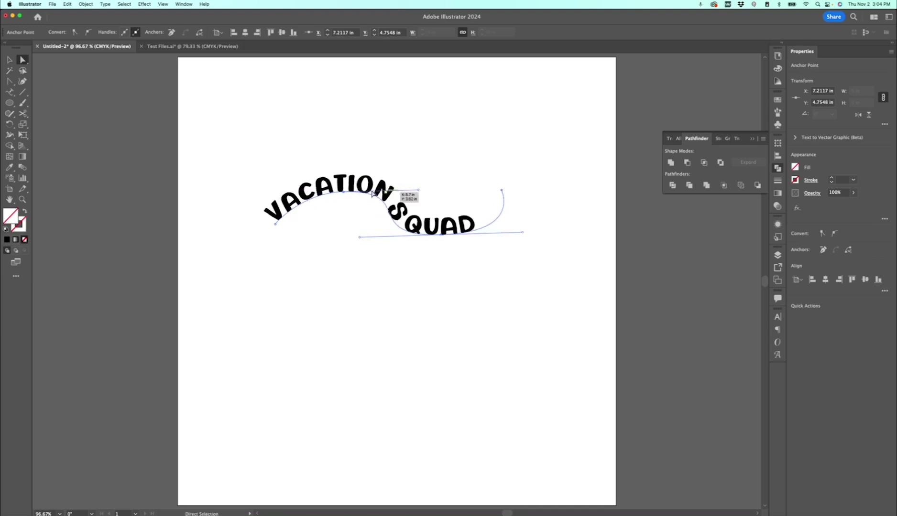
{"action": "key", "text": "ctrl+z"}
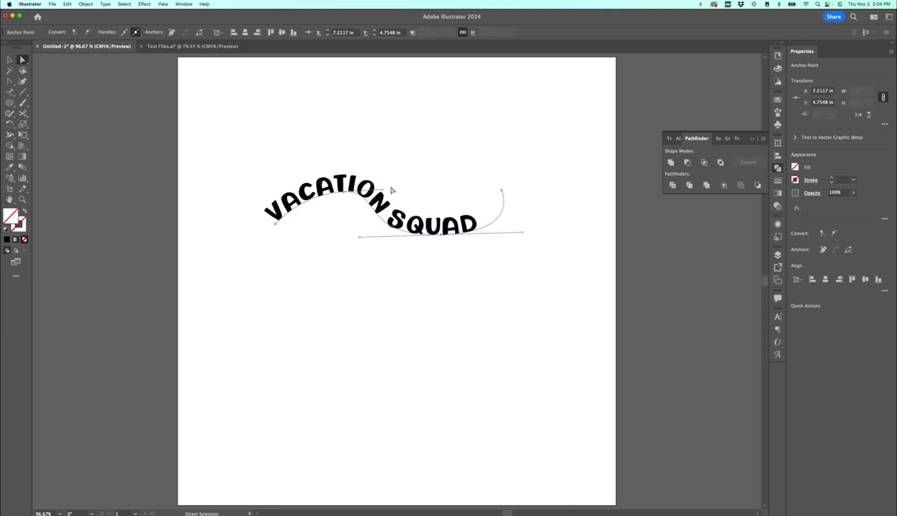
{"action": "key", "text": "ctrl+z"}
{"action": "left_click_drag", "start_coordinate": [384, 192], "coordinate": [401, 189]}
{"action": "left_click_drag", "start_coordinate": [441, 237], "coordinate": [453, 238]}
{"action": "left_click_drag", "start_coordinate": [534, 232], "coordinate": [497, 232]}
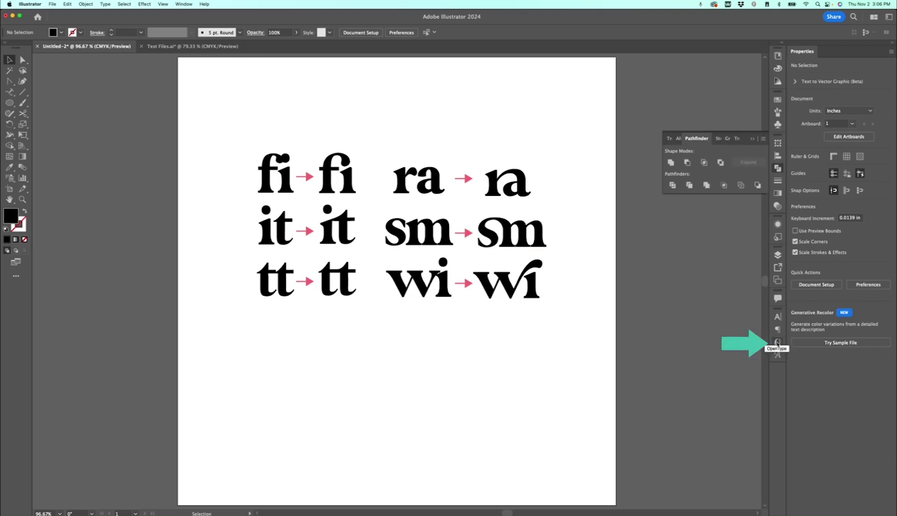
Open the OpenType panel from the side dock
{"action": "left_click", "coordinate": [778, 342]}
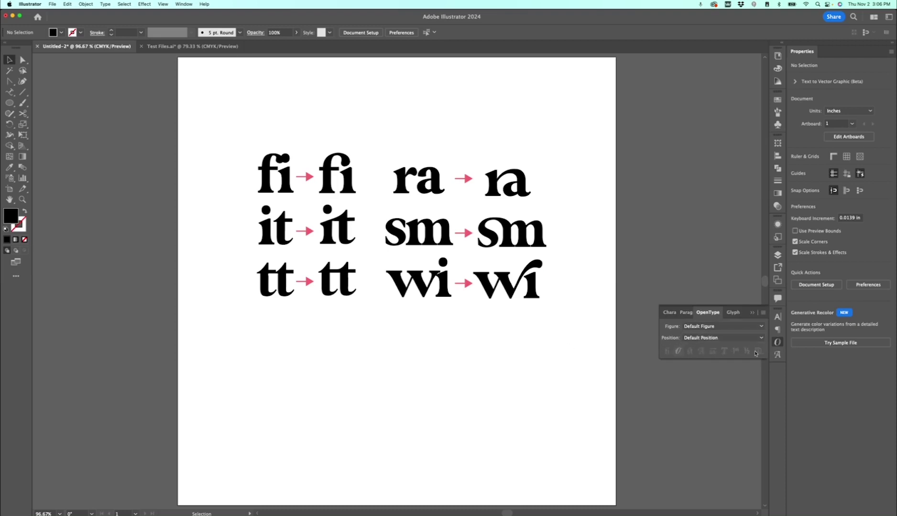
{"action": "left_click", "coordinate": [266, 178]}
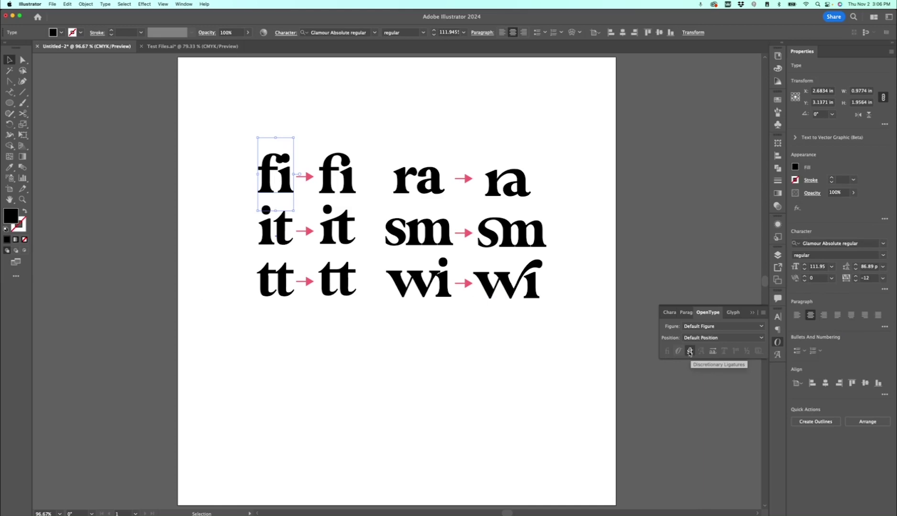
{"action": "left_click", "coordinate": [337, 173]}
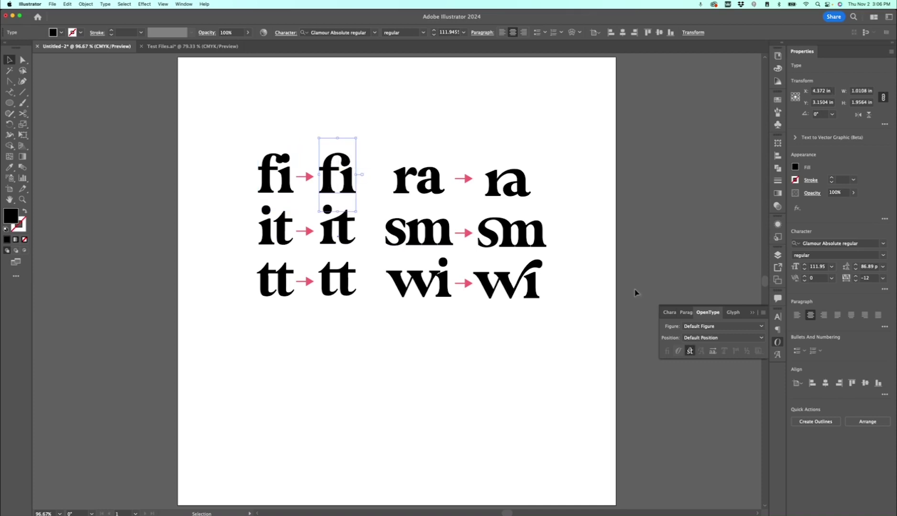
{"action": "left_click", "coordinate": [690, 352]}
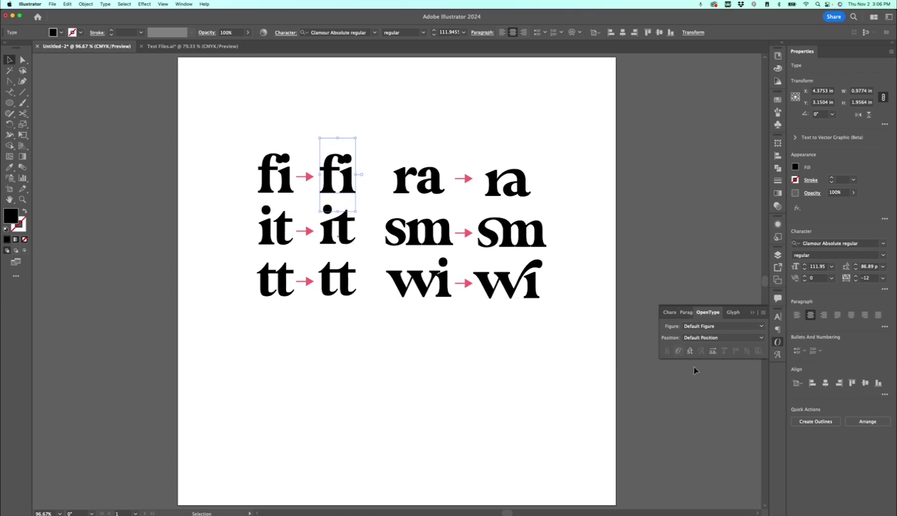
{"action": "left_click", "coordinate": [690, 353]}
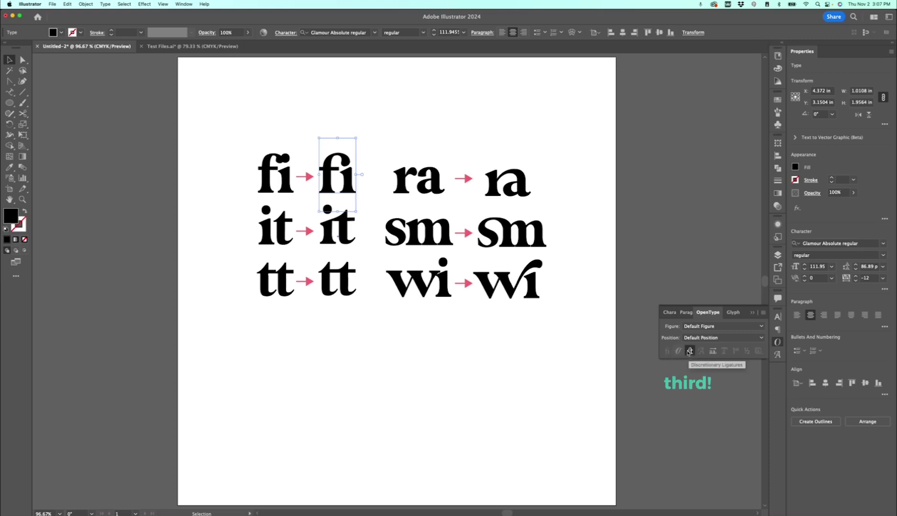
{"action": "left_click", "coordinate": [499, 194]}
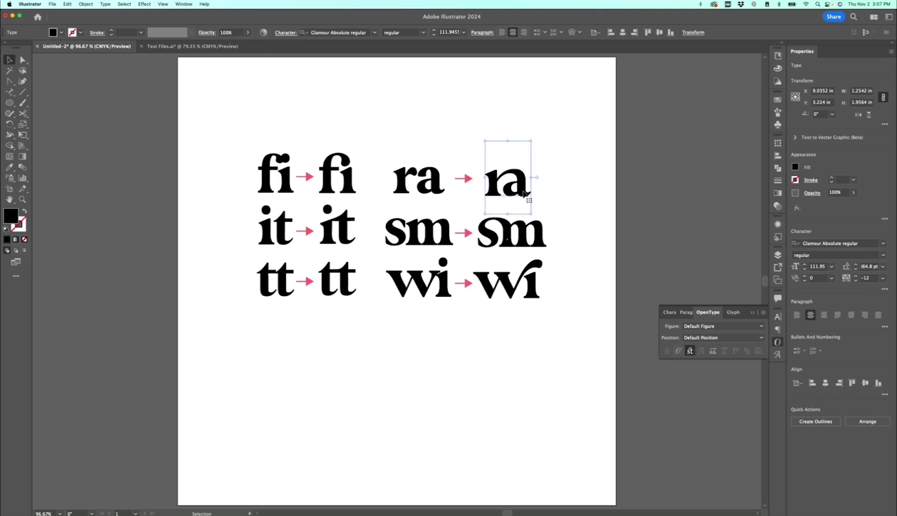
Turn off Discretionary Ligatures so the second ra returns to plain letters
{"action": "left_click", "coordinate": [689, 351]}
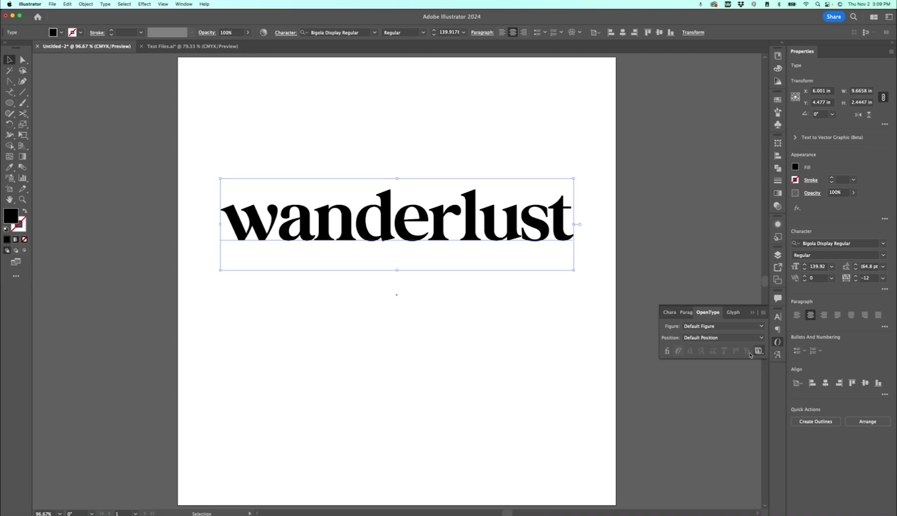
Open the Glyphs panel, browse Bigola Display's alternates, and start editing wanderlust's first w
{"action": "left_click", "coordinate": [194, 4]}
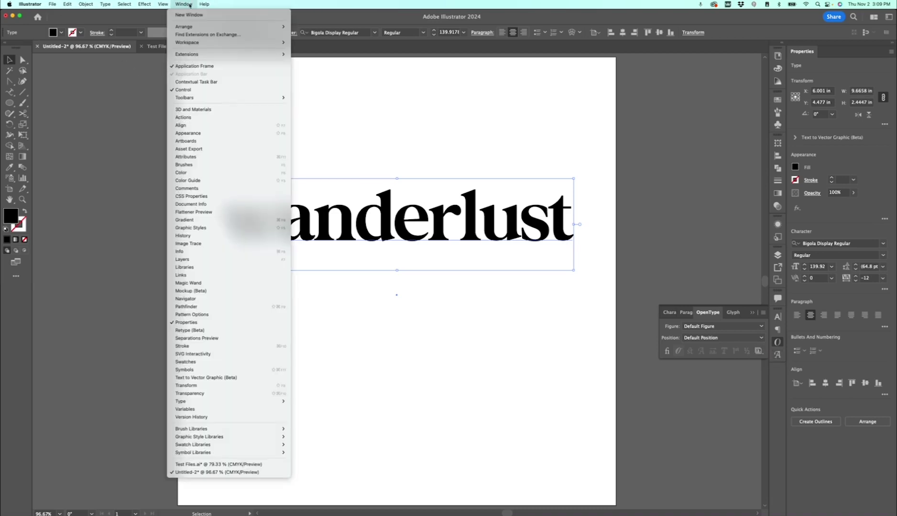
{"action": "mouse_move", "coordinate": [252, 403]}
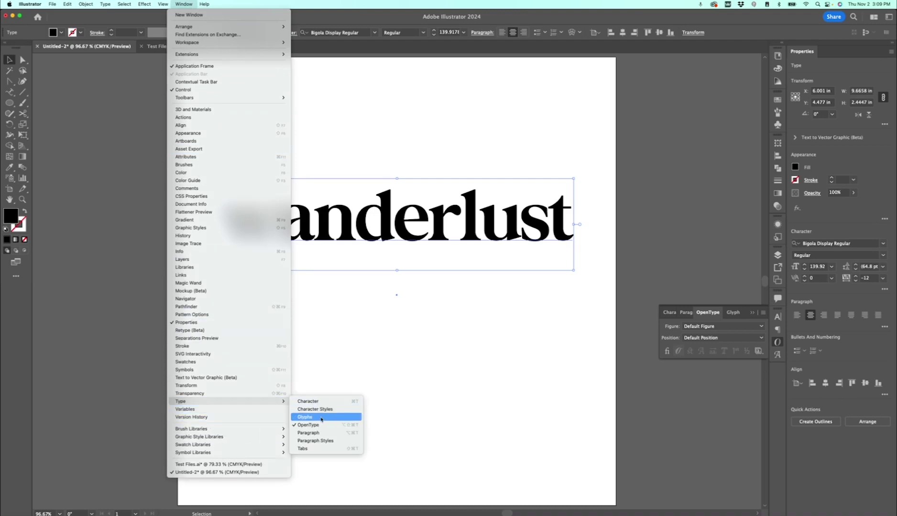
{"action": "left_click", "coordinate": [784, 357]}
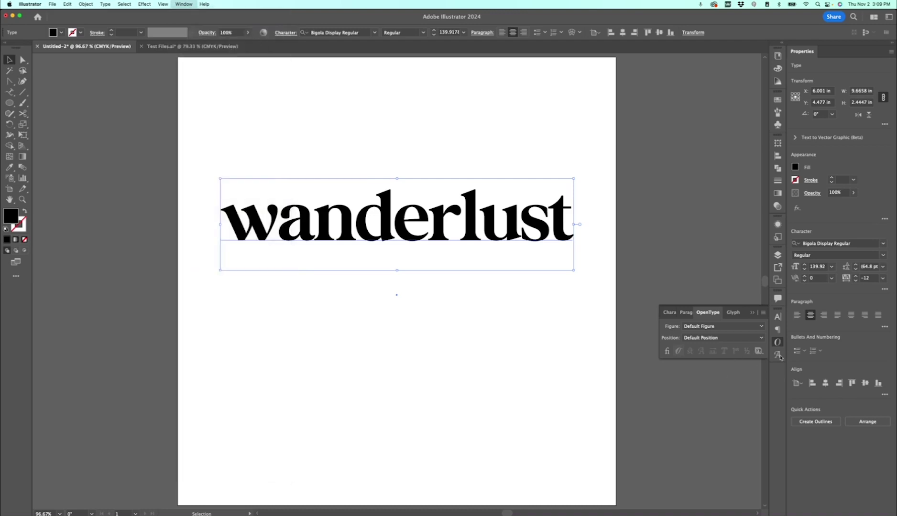
{"action": "left_click", "coordinate": [778, 355]}
{"action": "scroll", "coordinate": [700, 406], "scroll_direction": "down", "scroll_amount": 3}
{"action": "scroll", "coordinate": [701, 406], "scroll_direction": "down", "scroll_amount": 10}
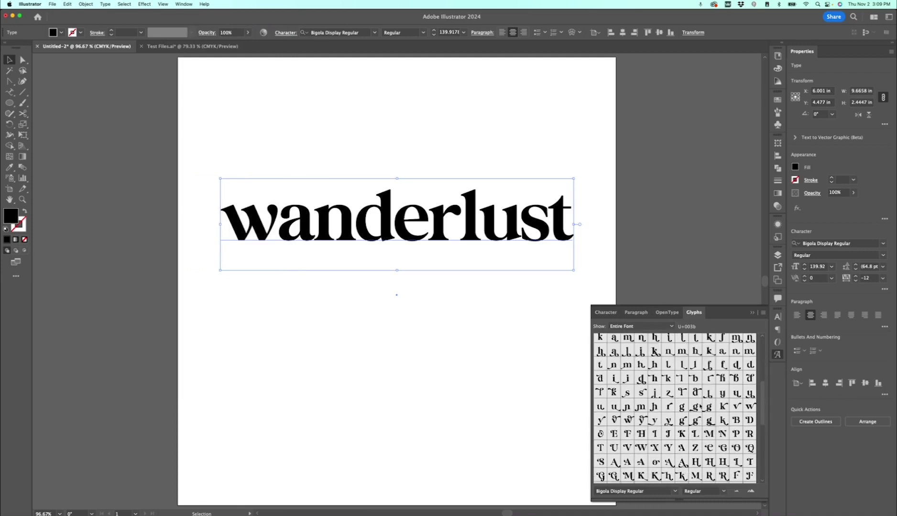
{"action": "scroll", "coordinate": [701, 406], "scroll_direction": "up", "scroll_amount": 10}
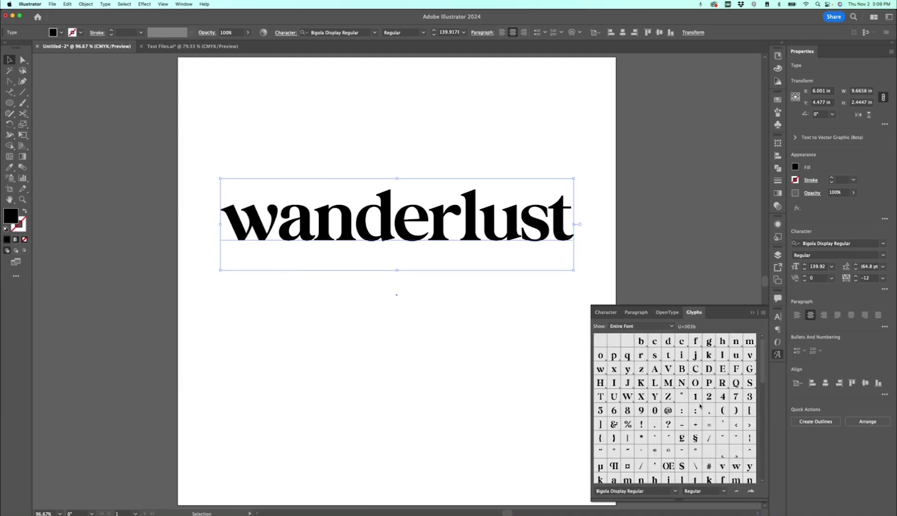
{"action": "scroll", "coordinate": [688, 415], "scroll_direction": "down", "scroll_amount": 5}
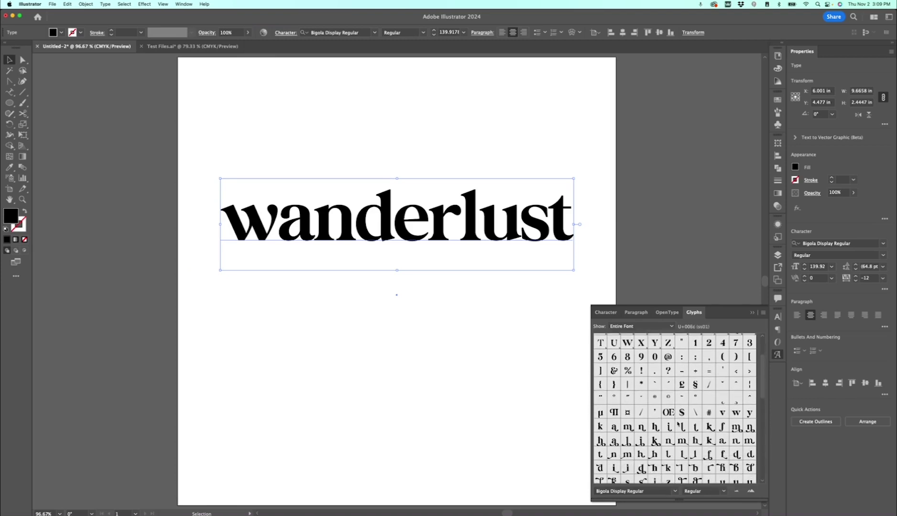
{"action": "scroll", "coordinate": [682, 419], "scroll_direction": "down", "scroll_amount": 6}
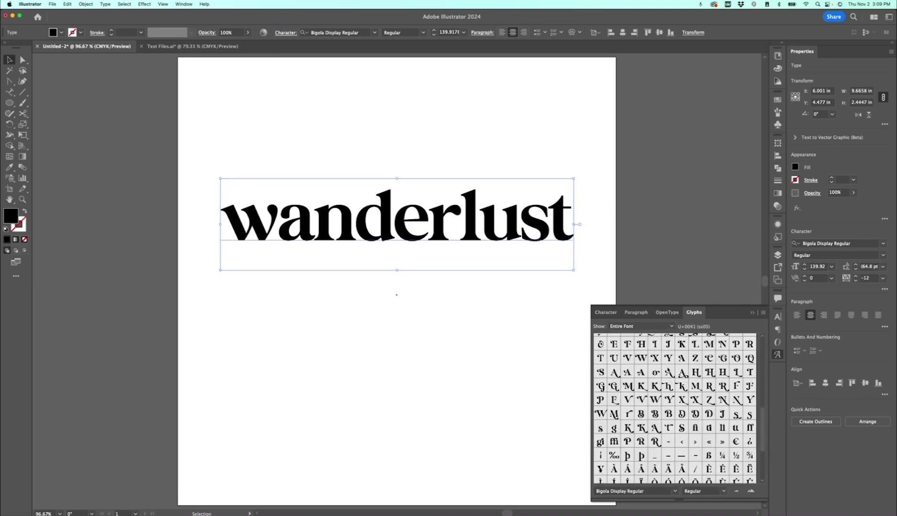
{"action": "double_click", "coordinate": [655, 400]}
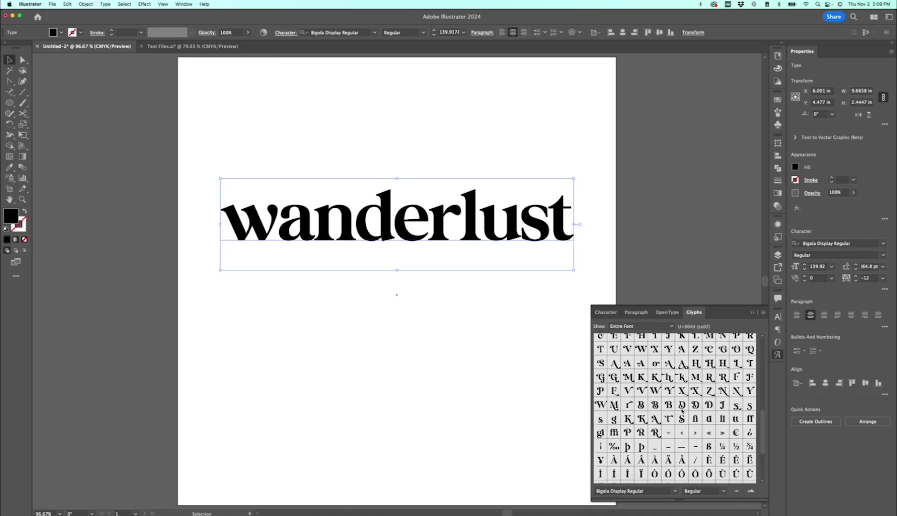
{"action": "scroll", "coordinate": [690, 376], "scroll_direction": "down", "scroll_amount": 4}
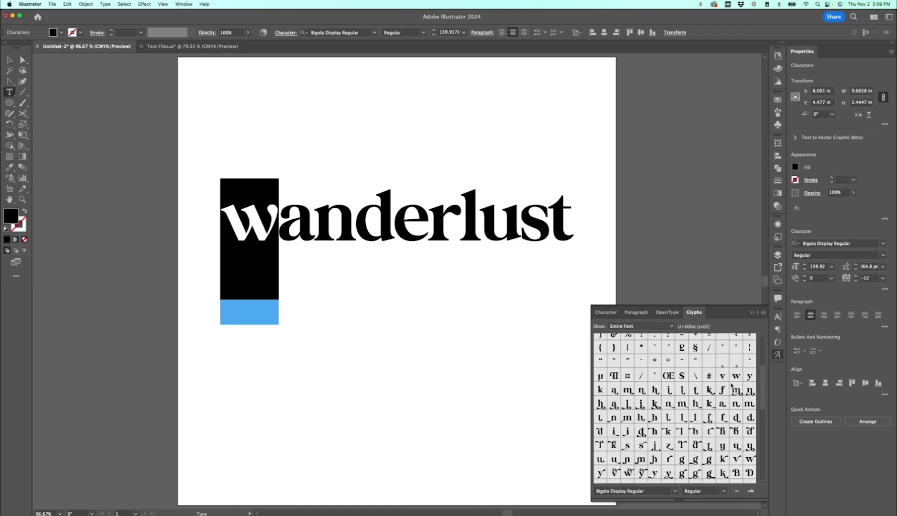
Replace wanderlust's first w with the wider swash alternate, then show Entire Font again
{"action": "scroll", "coordinate": [681, 460], "scroll_direction": "down", "scroll_amount": 3}
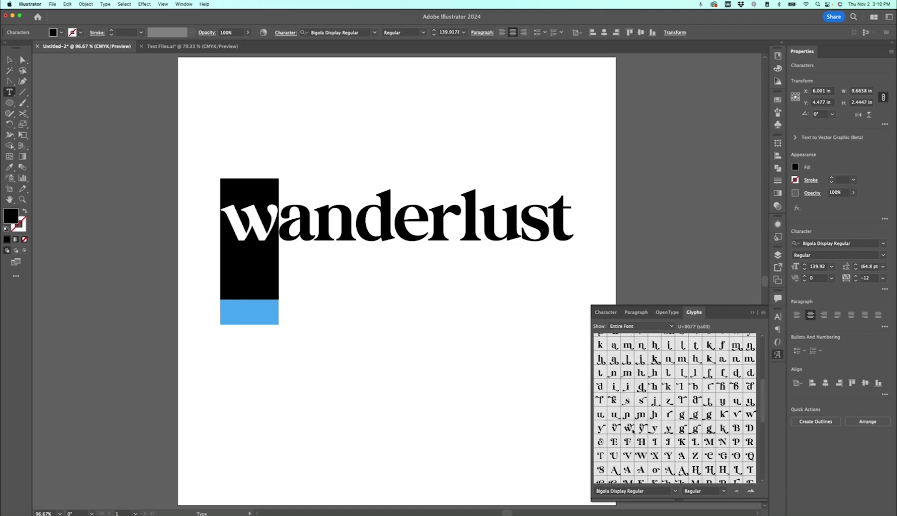
{"action": "left_click", "coordinate": [663, 327]}
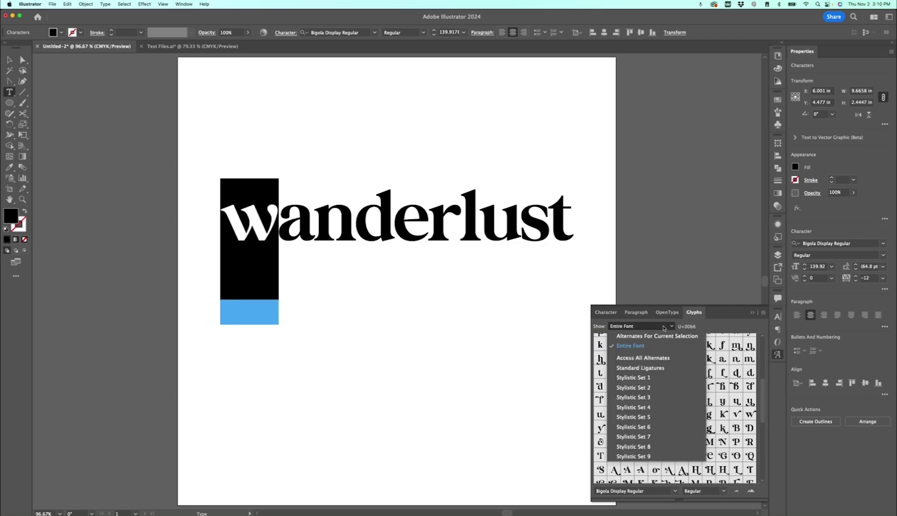
{"action": "left_click", "coordinate": [625, 338]}
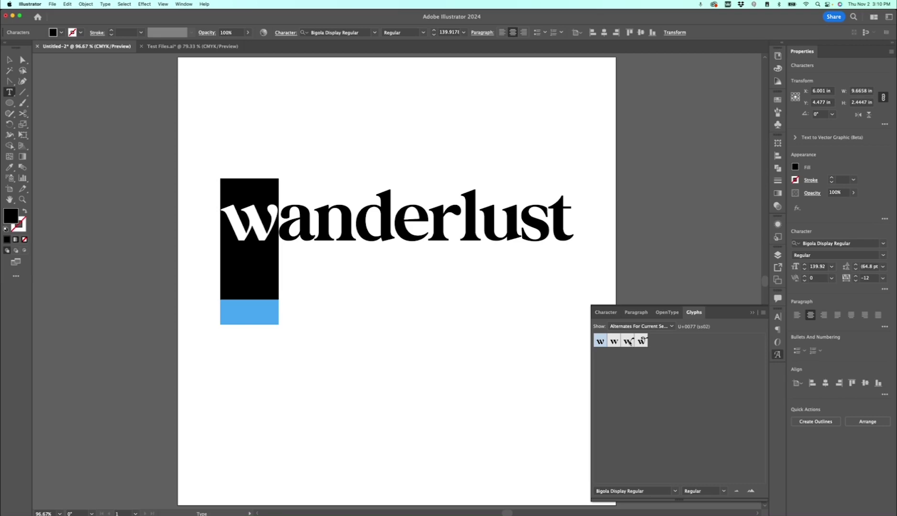
{"action": "double_click", "coordinate": [627, 342]}
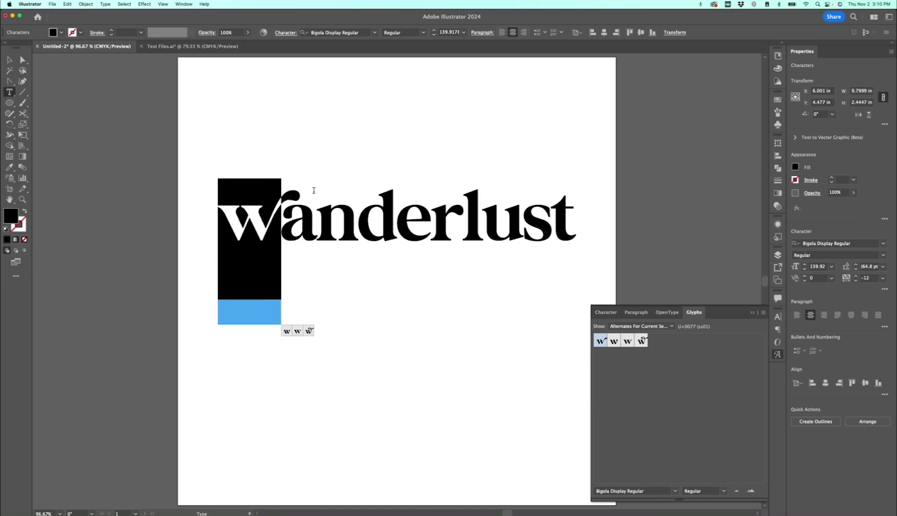
{"action": "left_click", "coordinate": [641, 326]}
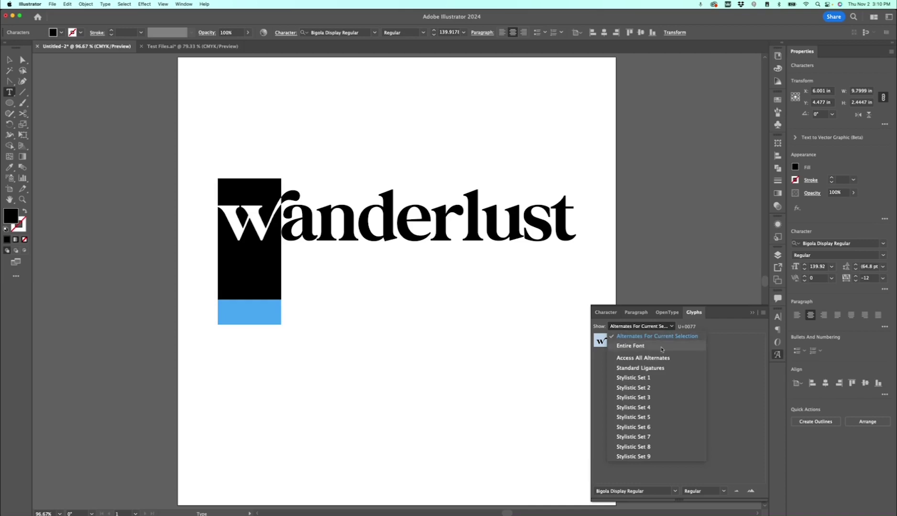
{"action": "left_click", "coordinate": [662, 346]}
{"action": "left_click", "coordinate": [280, 223]}
{"action": "left_click_drag", "start_coordinate": [280, 223], "coordinate": [234, 225]}
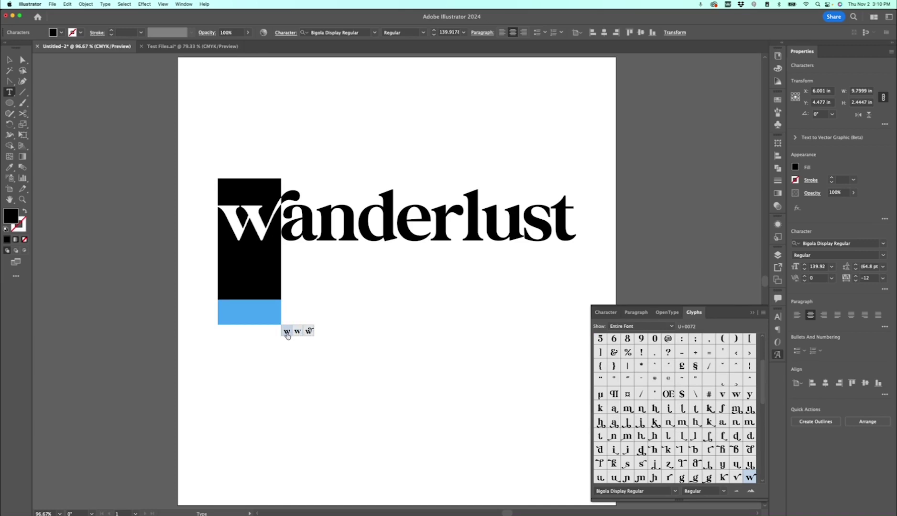
Keep the swash w after trying another alternate, and give the d a swash alternate
{"action": "left_click", "coordinate": [294, 335]}
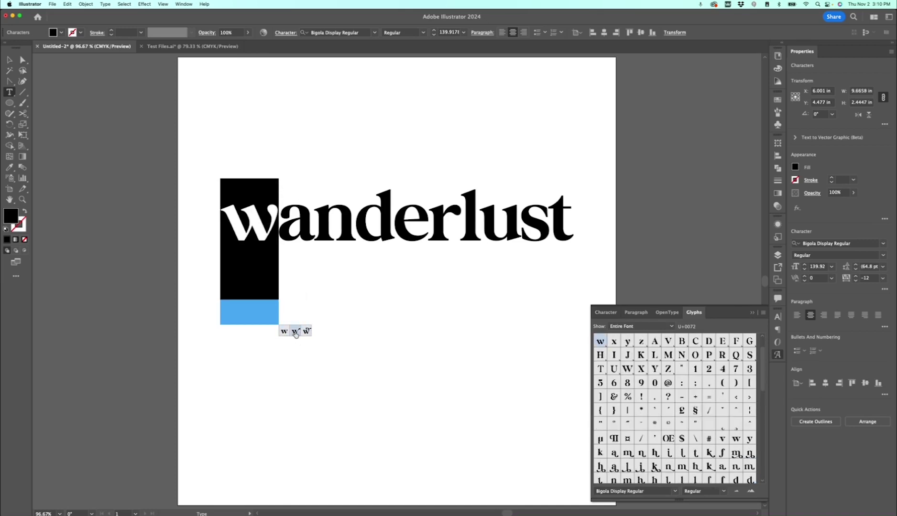
{"action": "left_click", "coordinate": [307, 331]}
{"action": "left_click_drag", "start_coordinate": [334, 226], "coordinate": [356, 227]}
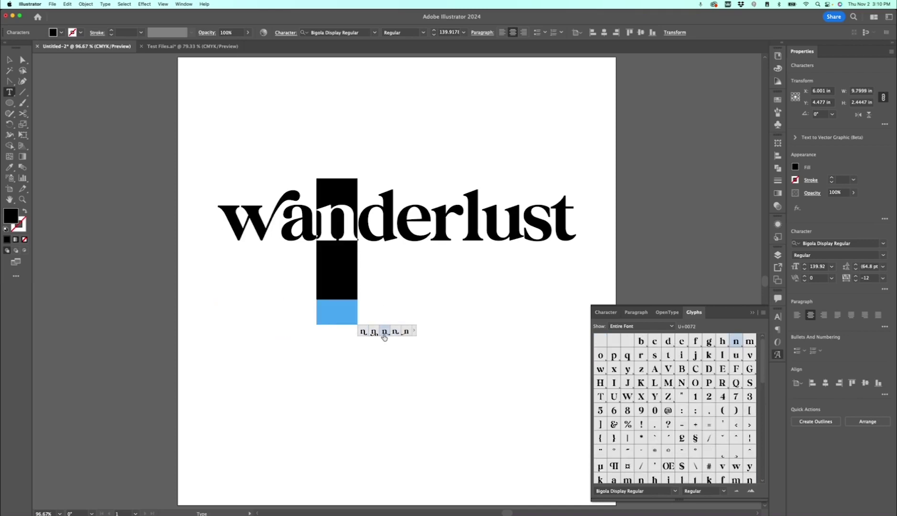
{"action": "left_click_drag", "start_coordinate": [392, 211], "coordinate": [370, 214]}
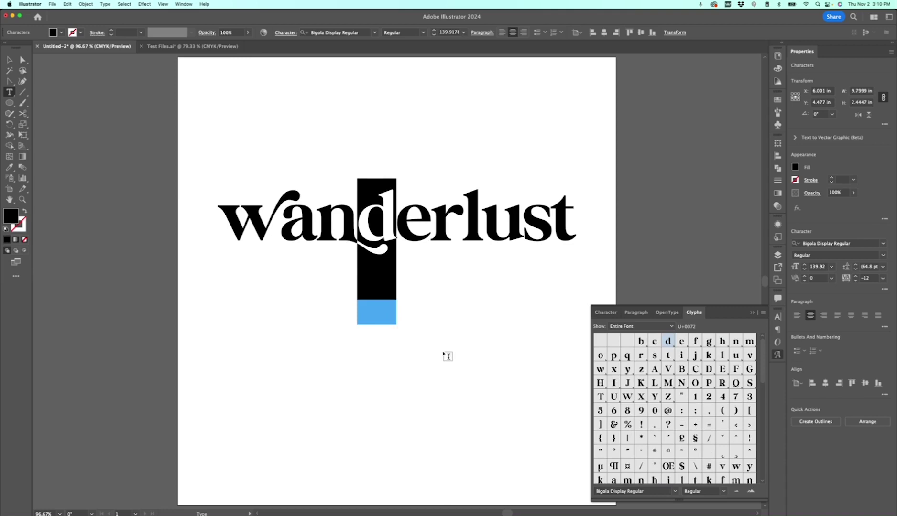
{"action": "left_click", "coordinate": [438, 332]}
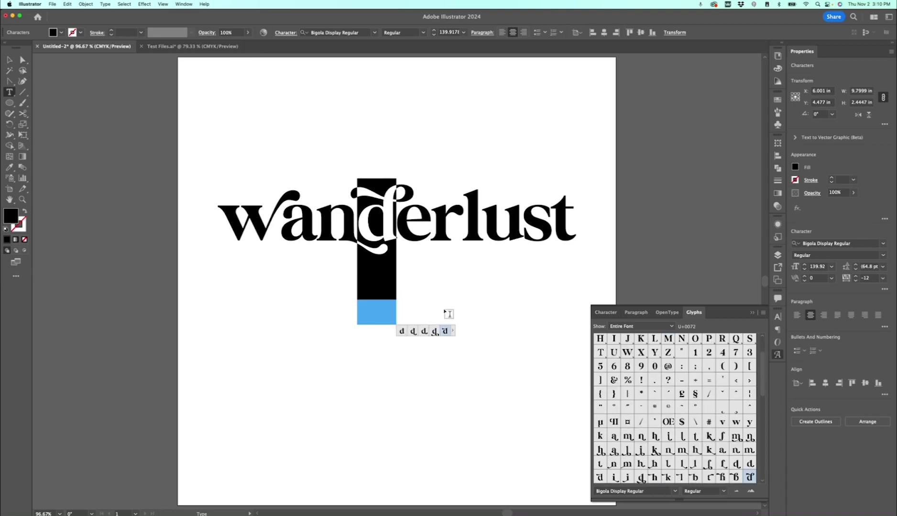
Give the l a looped swash alternate and the final t a long-tailed swash
{"action": "left_click_drag", "start_coordinate": [467, 217], "coordinate": [478, 217]}
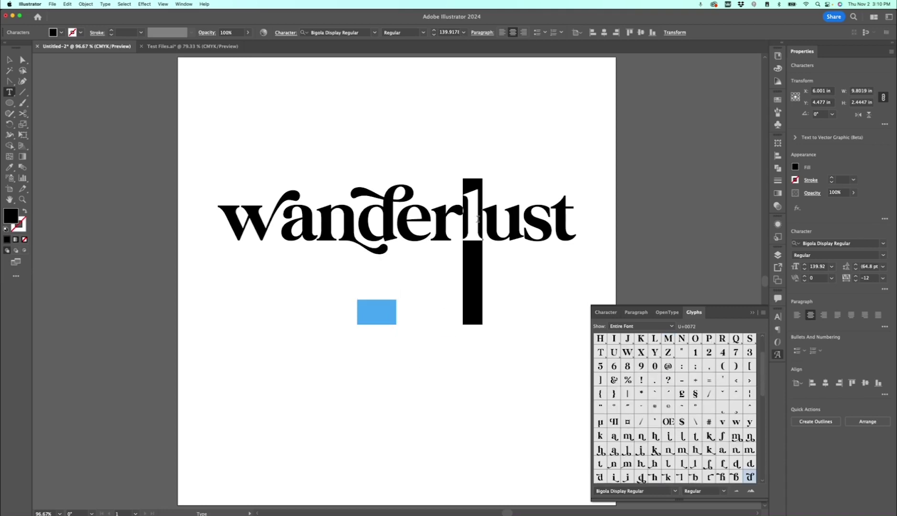
{"action": "left_click", "coordinate": [499, 331]}
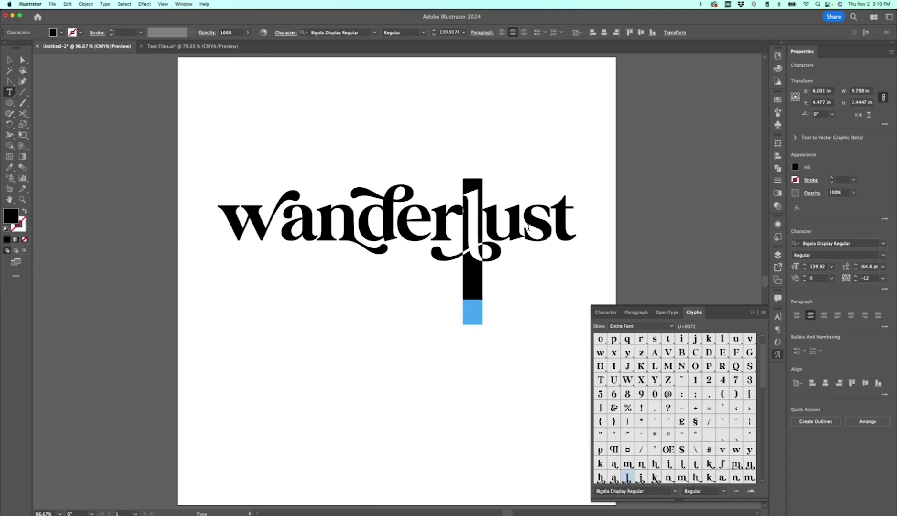
{"action": "left_click_drag", "start_coordinate": [558, 219], "coordinate": [576, 219]}
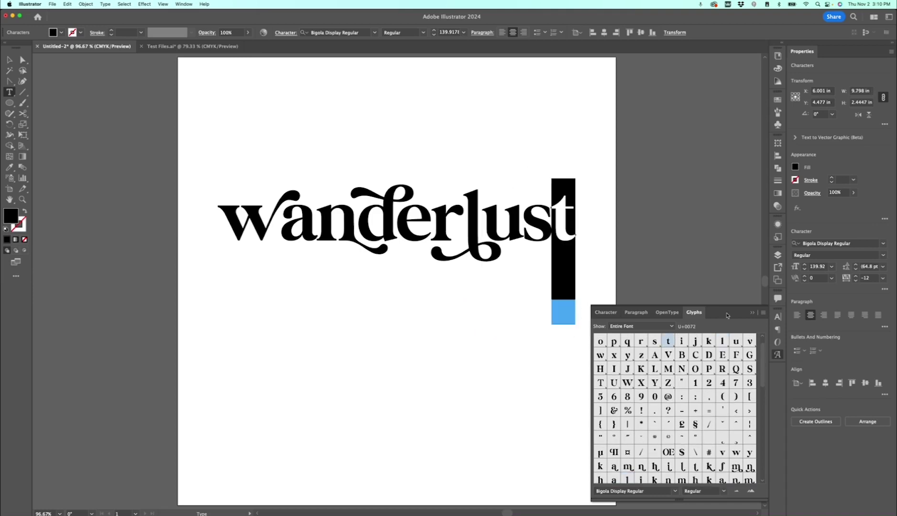
{"action": "left_click", "coordinate": [754, 313]}
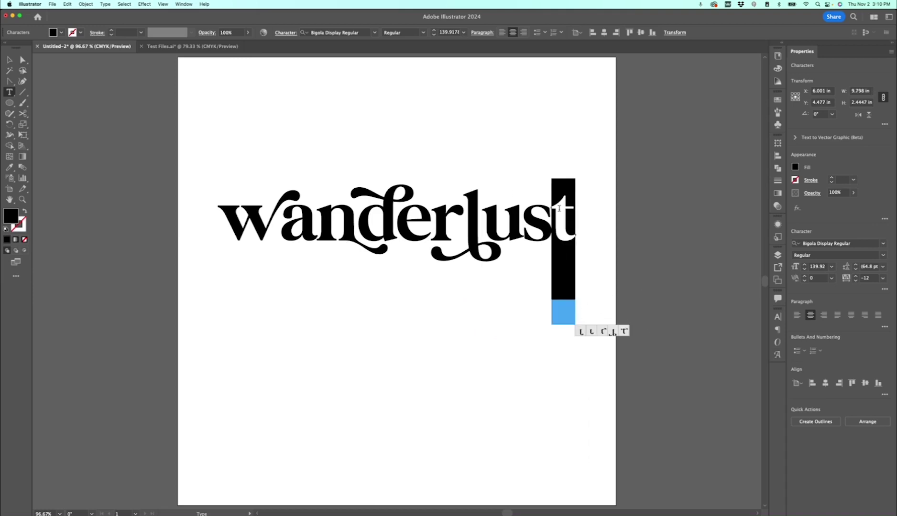
{"action": "left_click", "coordinate": [624, 332]}
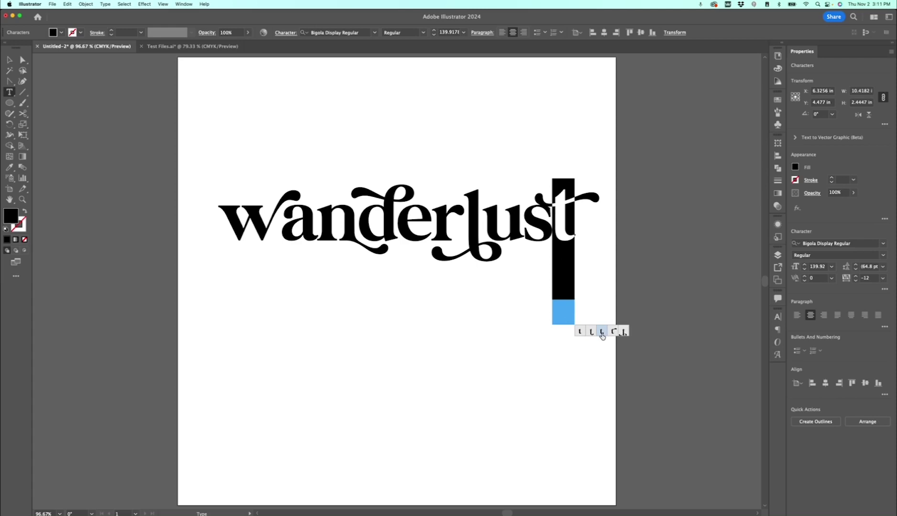
{"action": "left_click", "coordinate": [613, 331]}
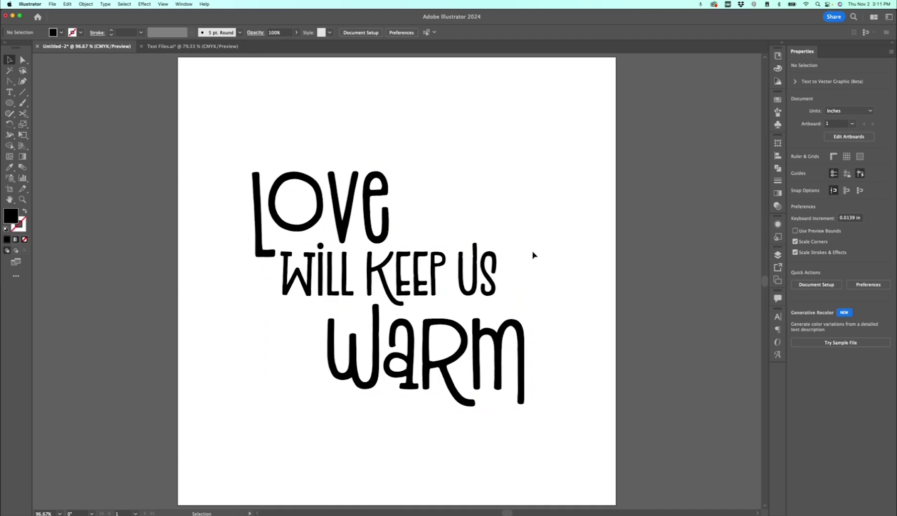
{"action": "left_click", "coordinate": [393, 206]}
{"action": "left_click", "coordinate": [450, 292]}
{"action": "left_click", "coordinate": [457, 403]}
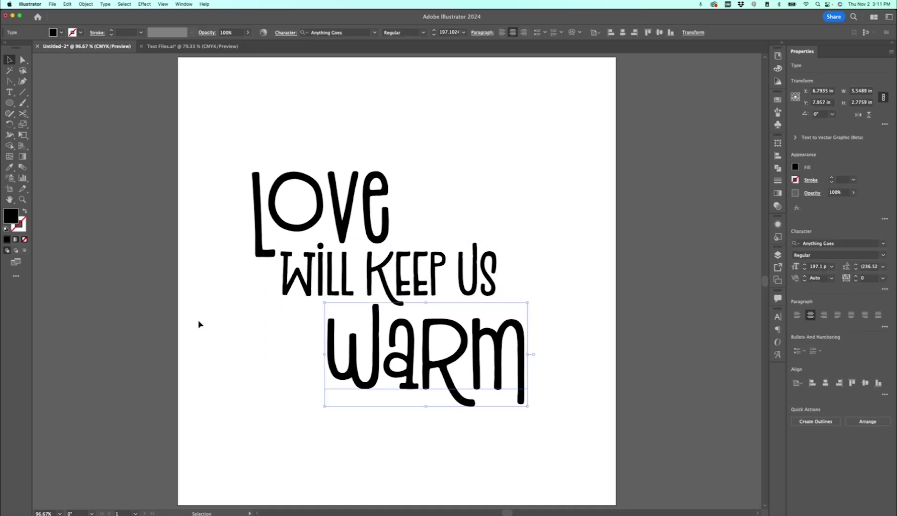
{"action": "left_click_drag", "start_coordinate": [212, 160], "coordinate": [541, 422]}
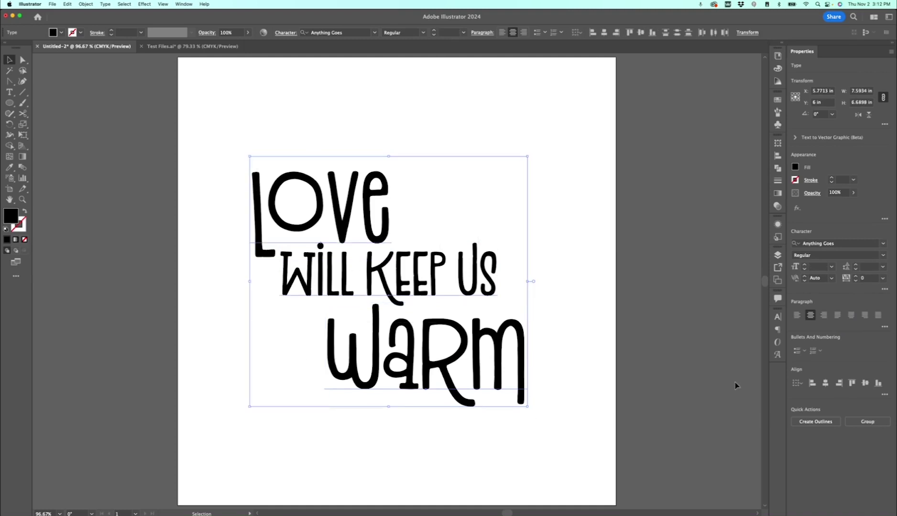
Outline the Love, Will Keep Us and Warm text, checking each resulting group
{"action": "left_click", "coordinate": [812, 426]}
{"action": "left_click", "coordinate": [573, 336]}
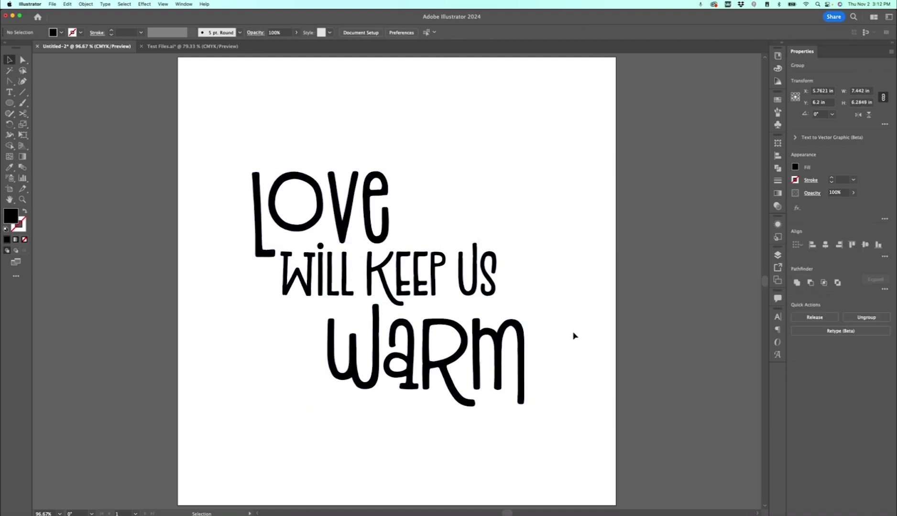
{"action": "left_click", "coordinate": [387, 192]}
{"action": "left_click", "coordinate": [425, 289]}
{"action": "left_click", "coordinate": [426, 368]}
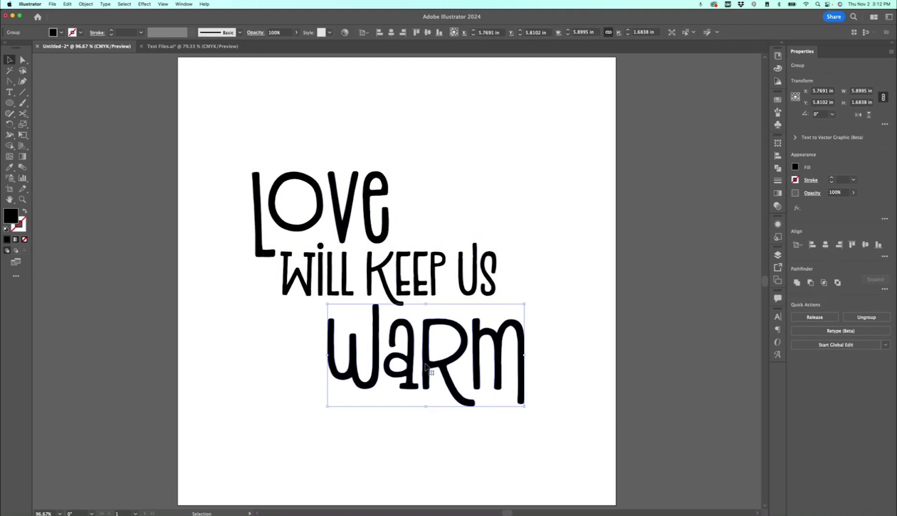
{"action": "left_click", "coordinate": [522, 265]}
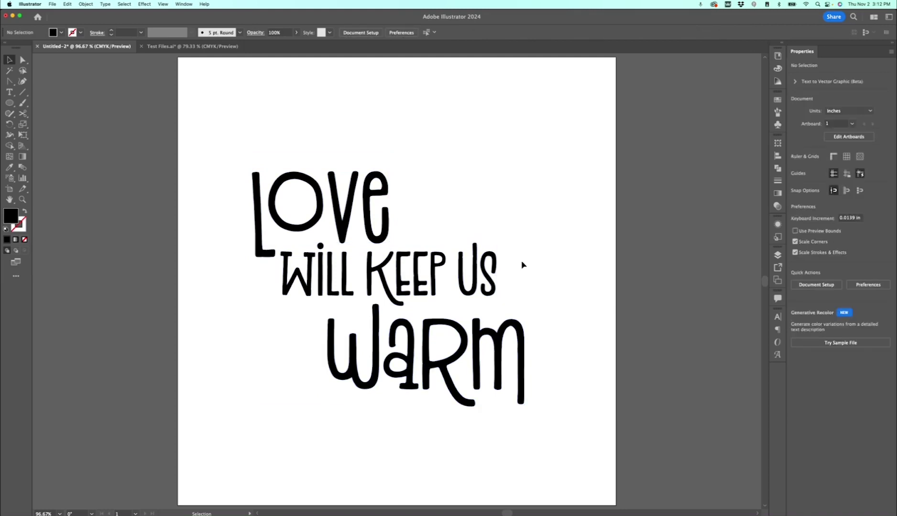
{"action": "key", "text": "super+equal"}
{"action": "key", "text": "super+equal"}
{"action": "key", "text": "super+equal"}
{"action": "key", "text": "super+equal"}
{"action": "key", "text": "super+equal"}
{"action": "key", "text": "super+equal"}
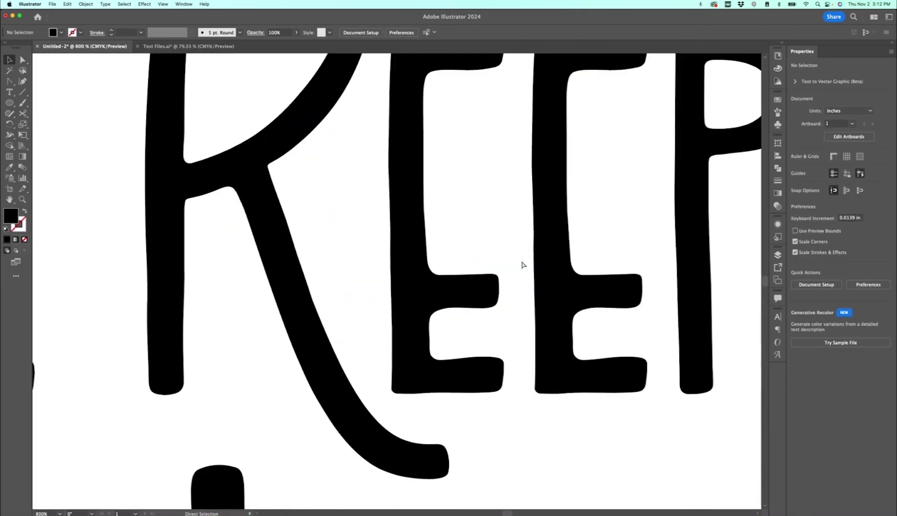
Select the K tail's end anchors and try stretching them, then undo
{"action": "scroll", "coordinate": [522, 265], "scroll_direction": "down", "scroll_amount": 10}
{"action": "scroll", "coordinate": [522, 265], "scroll_direction": "right", "scroll_amount": 5}
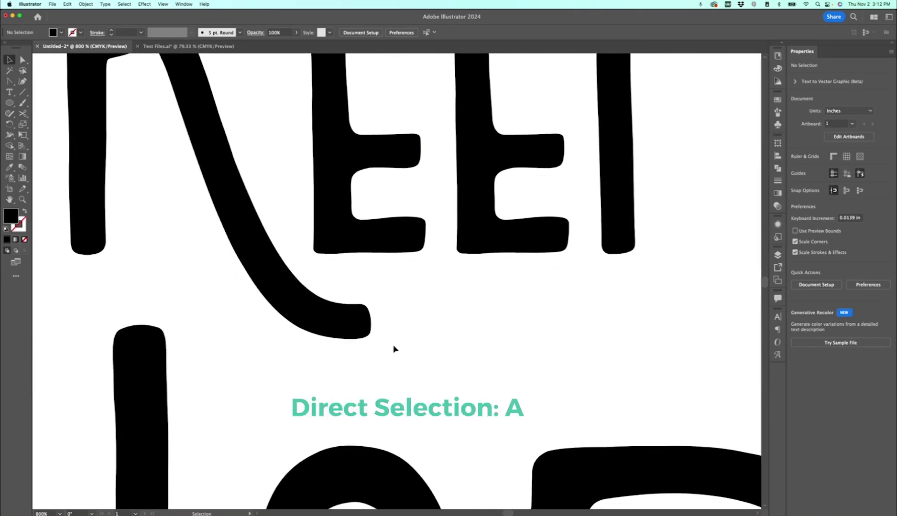
{"action": "key", "text": "a"}
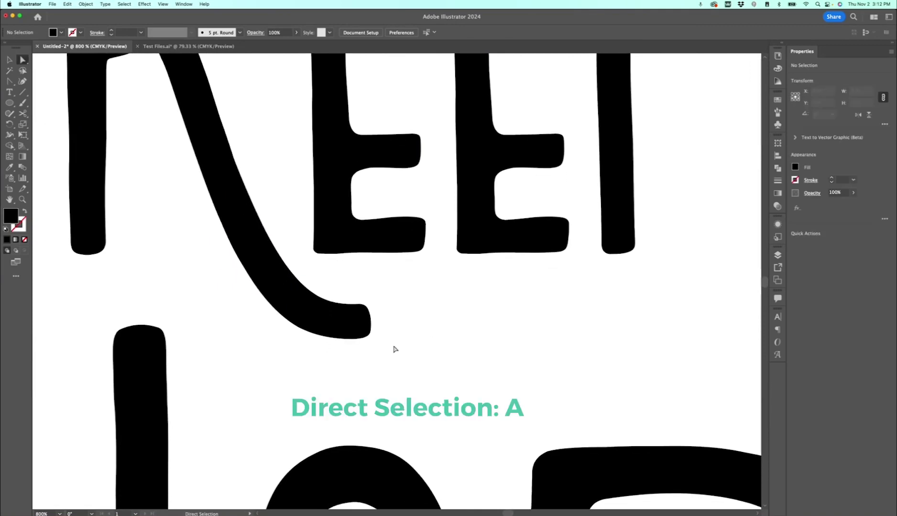
{"action": "left_click", "coordinate": [347, 324]}
{"action": "scroll", "coordinate": [228, 199], "scroll_direction": "down", "scroll_amount": 3}
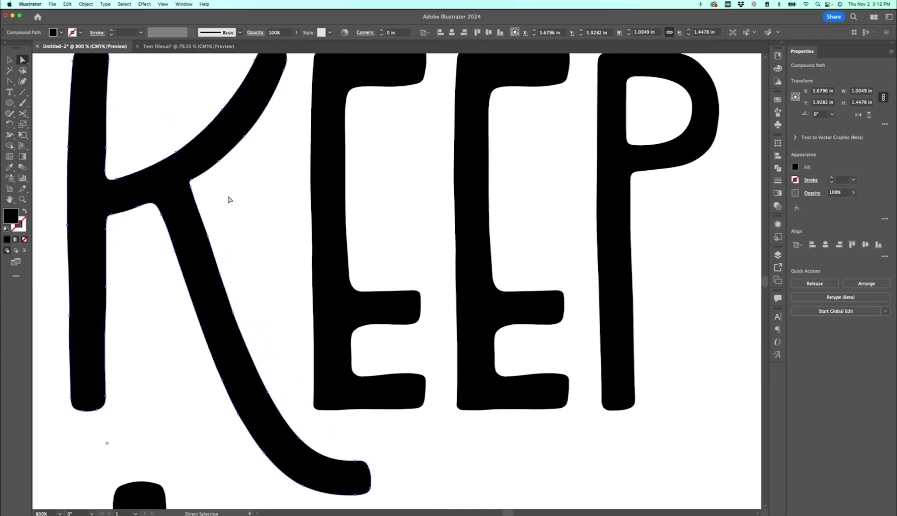
{"action": "scroll", "coordinate": [228, 199], "scroll_direction": "up", "scroll_amount": 3}
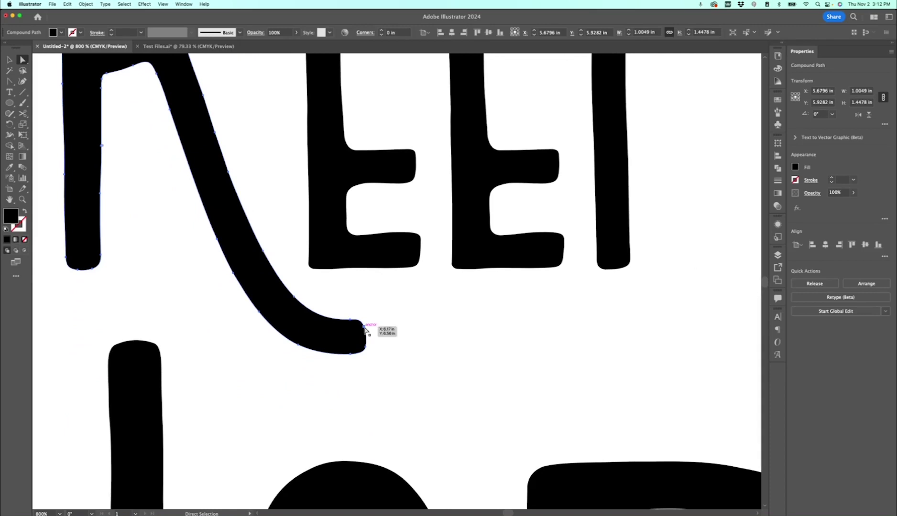
{"action": "mouse_move", "coordinate": [347, 314]}
{"action": "left_mouse_down"}
{"action": "mouse_move", "coordinate": [374, 360]}
{"action": "mouse_move", "coordinate": [366, 346]}
{"action": "mouse_move", "coordinate": [577, 349]}
{"action": "mouse_move", "coordinate": [641, 345]}
{"action": "mouse_move", "coordinate": [422, 346]}
{"action": "mouse_move", "coordinate": [726, 333]}
{"action": "left_mouse_up"}
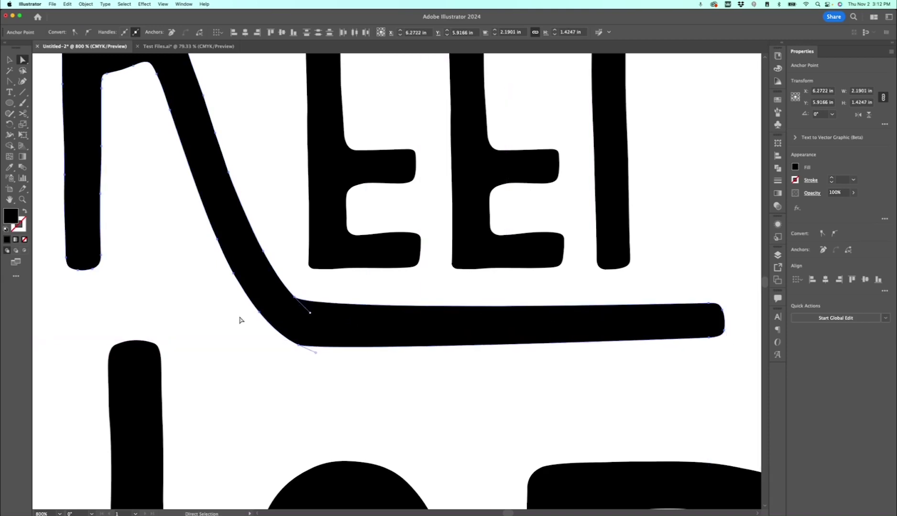
{"action": "key", "text": "super+z"}
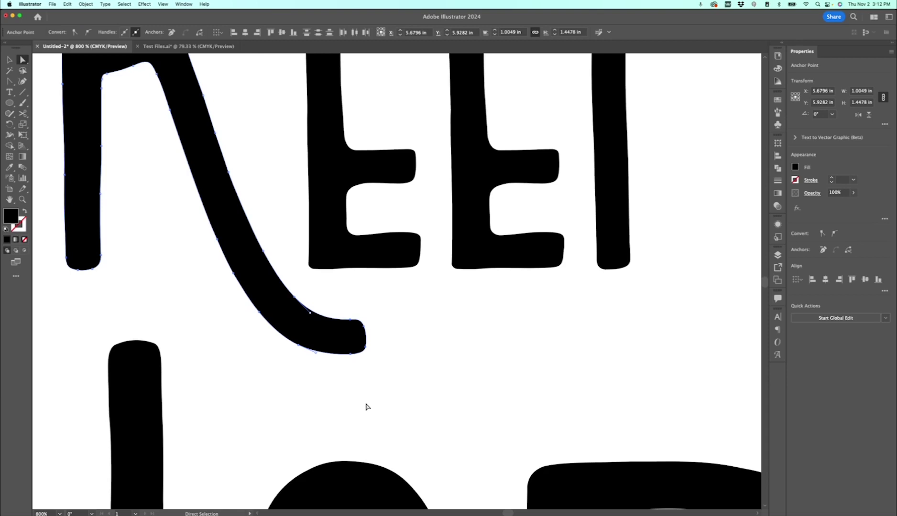
Add an anchor at the K tail's curve and stretch the tail tip beneath EEP US
{"action": "key", "text": "plus"}
{"action": "left_click", "coordinate": [359, 324]}
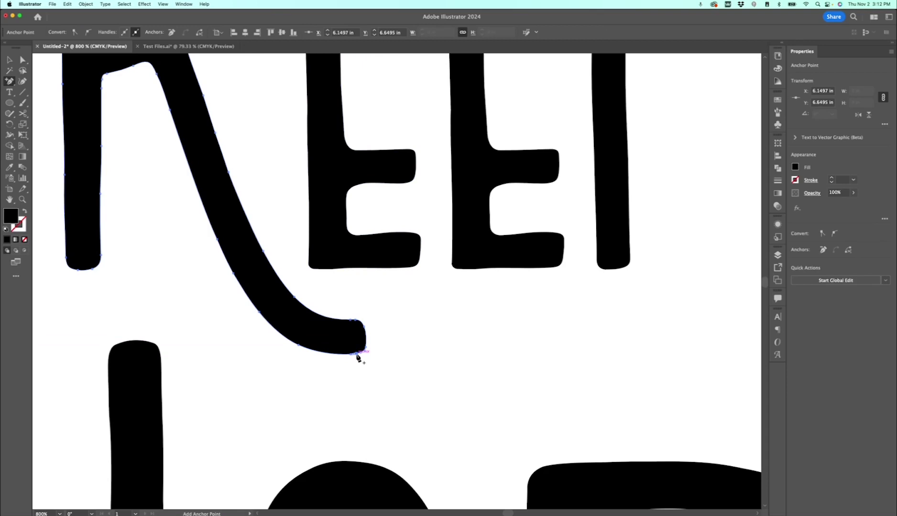
{"action": "key", "text": "a"}
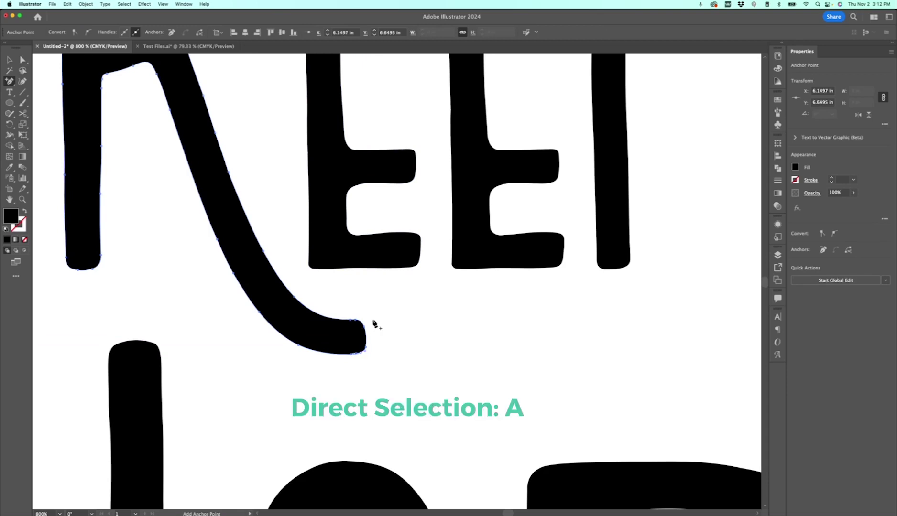
{"action": "mouse_move", "coordinate": [352, 315]}
{"action": "left_mouse_down"}
{"action": "mouse_move", "coordinate": [371, 363]}
{"action": "mouse_move", "coordinate": [367, 349]}
{"action": "mouse_move", "coordinate": [389, 351]}
{"action": "left_mouse_up"}
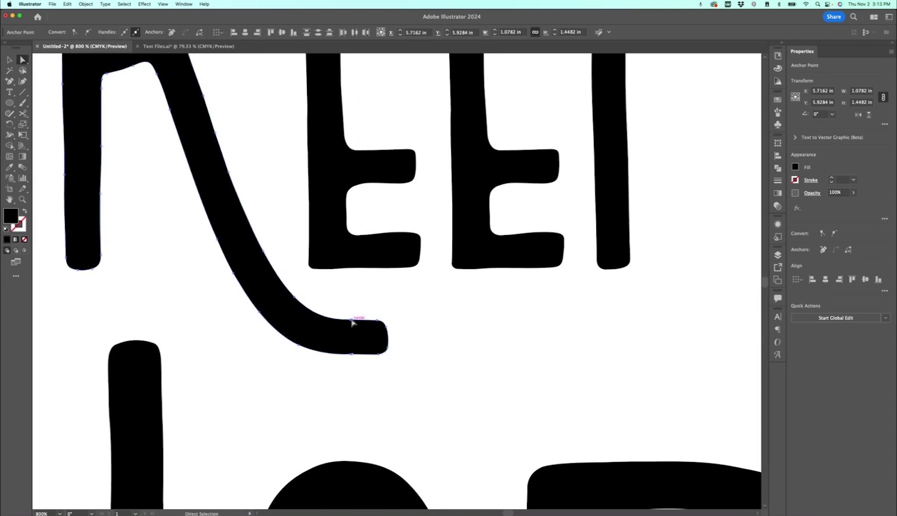
{"action": "key", "text": "super+minus"}
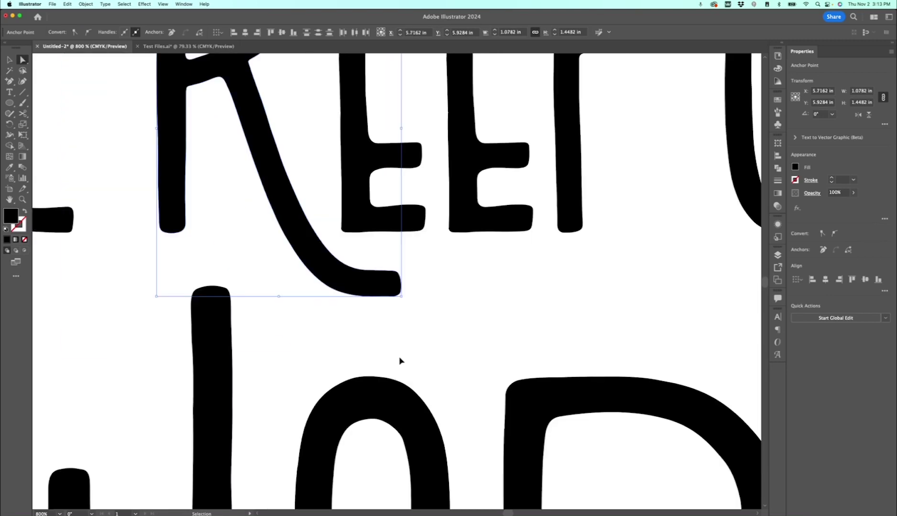
{"action": "scroll", "coordinate": [401, 362], "scroll_direction": "right", "scroll_amount": 5}
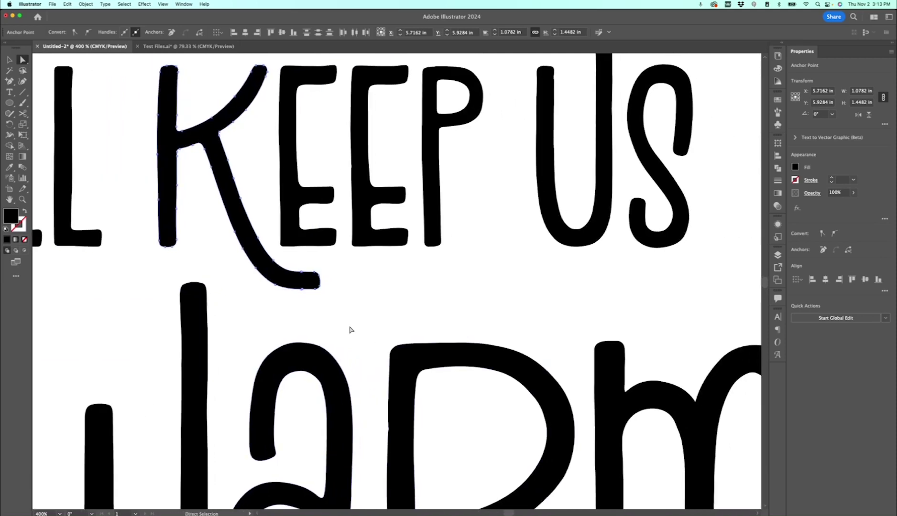
{"action": "left_click_drag", "start_coordinate": [321, 286], "coordinate": [700, 286]}
{"action": "scroll", "coordinate": [365, 337], "scroll_direction": "up", "scroll_amount": 1}
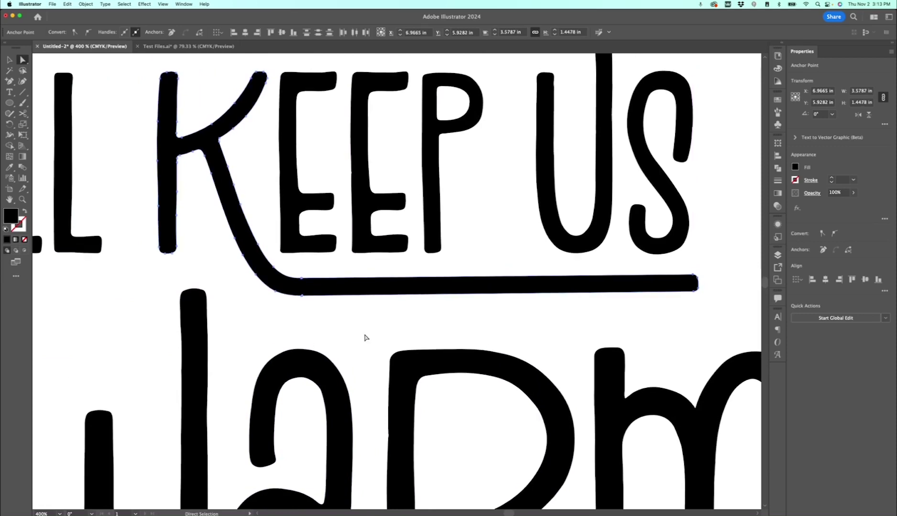
{"action": "scroll", "coordinate": [365, 337], "scroll_direction": "up", "scroll_amount": 5}
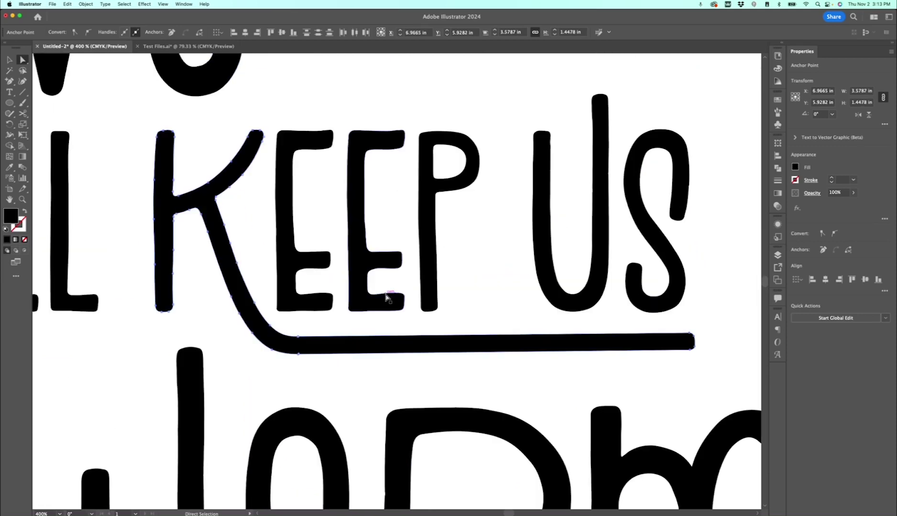
Raise the top of KEEP's first E and lengthen WILL's i stem downward
{"action": "left_click", "coordinate": [273, 124]}
{"action": "left_click", "coordinate": [328, 152]}
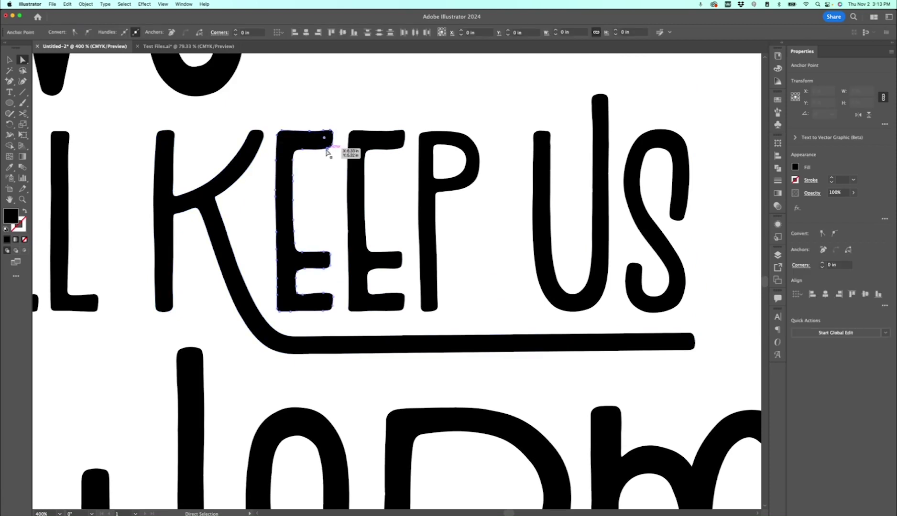
{"action": "left_click_drag", "start_coordinate": [304, 149], "coordinate": [304, 124]}
{"action": "scroll", "coordinate": [310, 255], "scroll_direction": "left", "scroll_amount": 10}
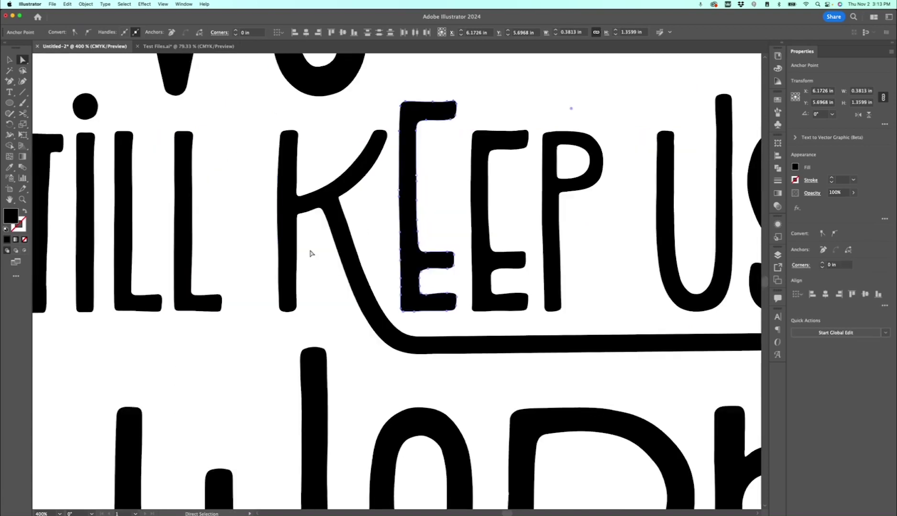
{"action": "left_click_drag", "start_coordinate": [280, 306], "coordinate": [288, 352]}
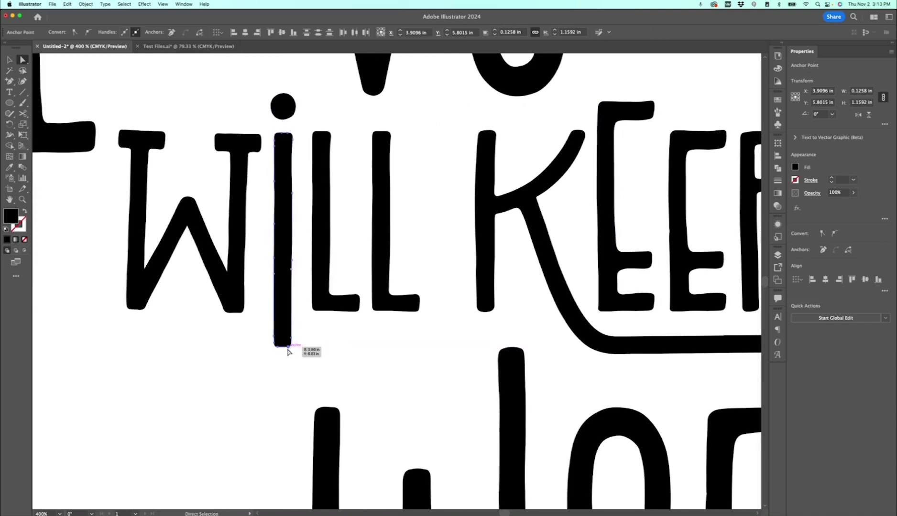
Stretch WILL's L upward and drop the second L's foot lower
{"action": "scroll", "coordinate": [321, 231], "scroll_direction": "up", "scroll_amount": 4}
{"action": "left_click_drag", "start_coordinate": [306, 218], "coordinate": [321, 170]}
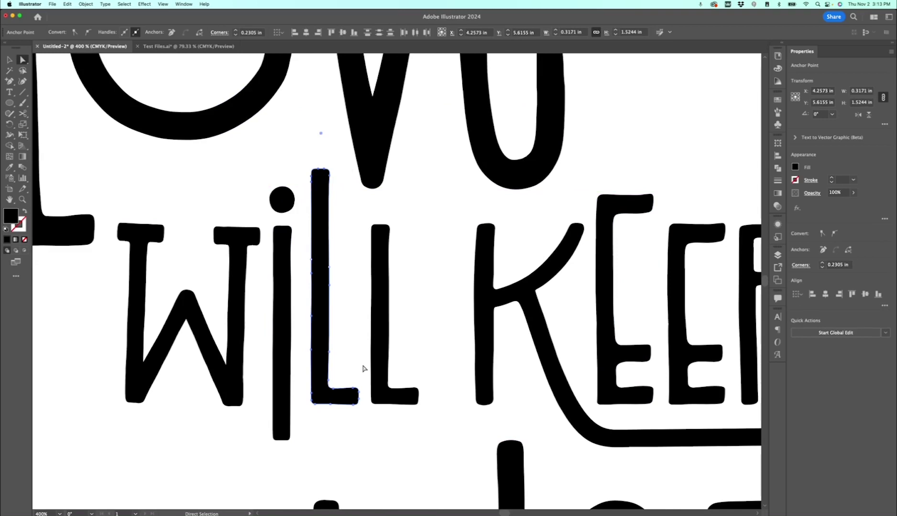
{"action": "left_click_drag", "start_coordinate": [363, 370], "coordinate": [390, 439]}
{"action": "scroll", "coordinate": [388, 431], "scroll_direction": "down", "scroll_amount": 4}
{"action": "left_click_drag", "start_coordinate": [391, 364], "coordinate": [390, 407]}
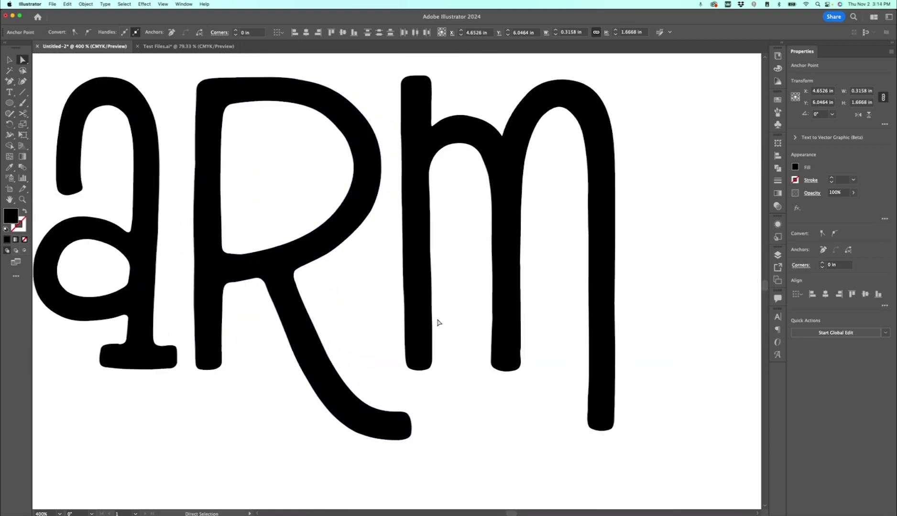
Add anchor points on the top and bottom edges of WARM's R tail
{"action": "scroll", "coordinate": [351, 280], "scroll_direction": "right", "scroll_amount": 1}
{"action": "left_click", "coordinate": [375, 425]}
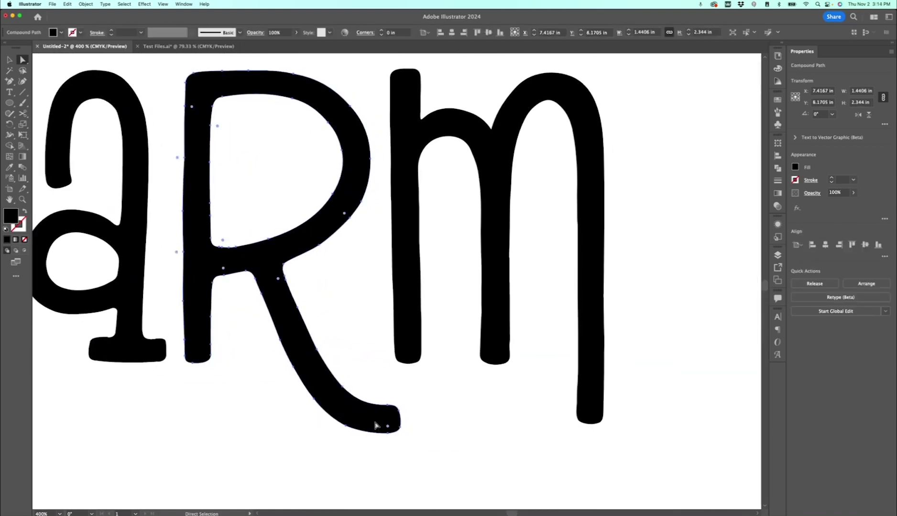
{"action": "scroll", "coordinate": [376, 425], "scroll_direction": "up", "scroll_amount": 3}
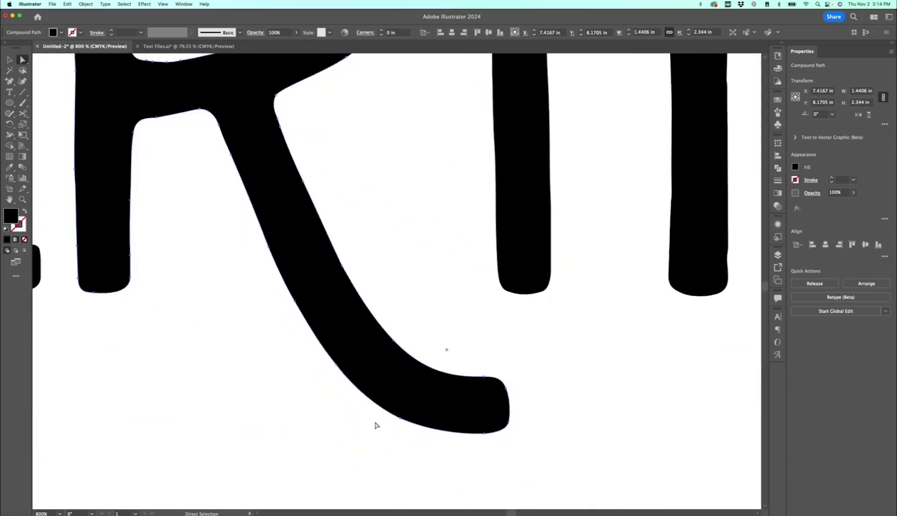
{"action": "scroll", "coordinate": [376, 426], "scroll_direction": "down", "scroll_amount": 3}
{"action": "scroll", "coordinate": [375, 425], "scroll_direction": "right", "scroll_amount": 2}
{"action": "key", "text": "plus"}
{"action": "left_click", "coordinate": [427, 285]}
{"action": "left_click", "coordinate": [425, 340]}
{"action": "key", "text": "a"}
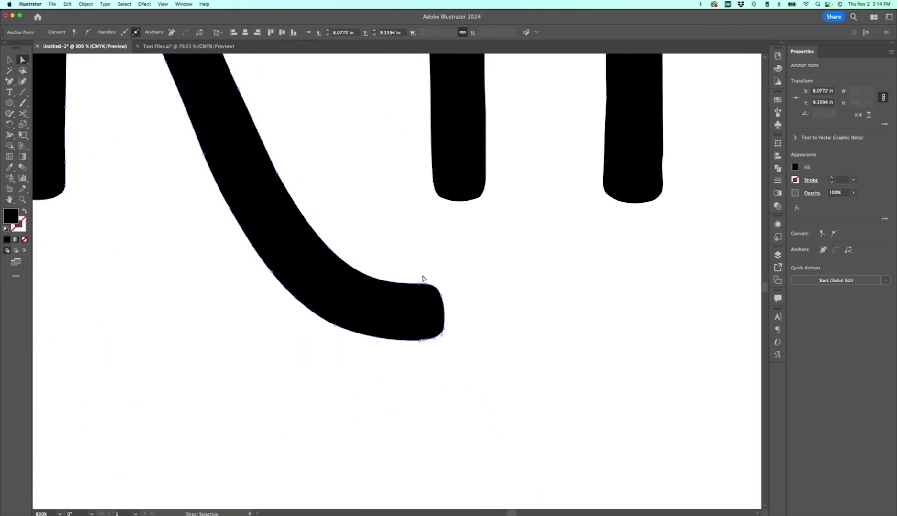
Drag the R's tail tip right until it runs beneath the m
{"action": "left_click_drag", "start_coordinate": [441, 334], "coordinate": [638, 337]}
{"action": "key", "text": "super+minus"}
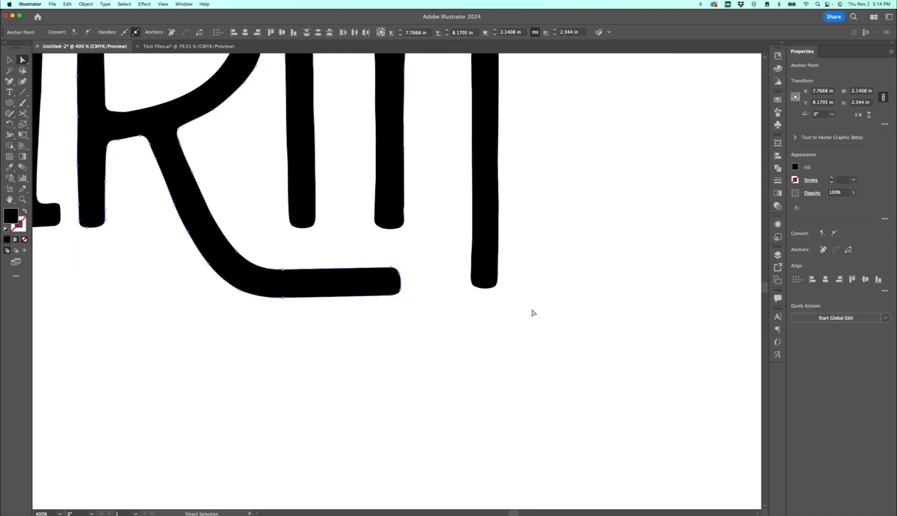
{"action": "left_click_drag", "start_coordinate": [393, 293], "coordinate": [423, 294]}
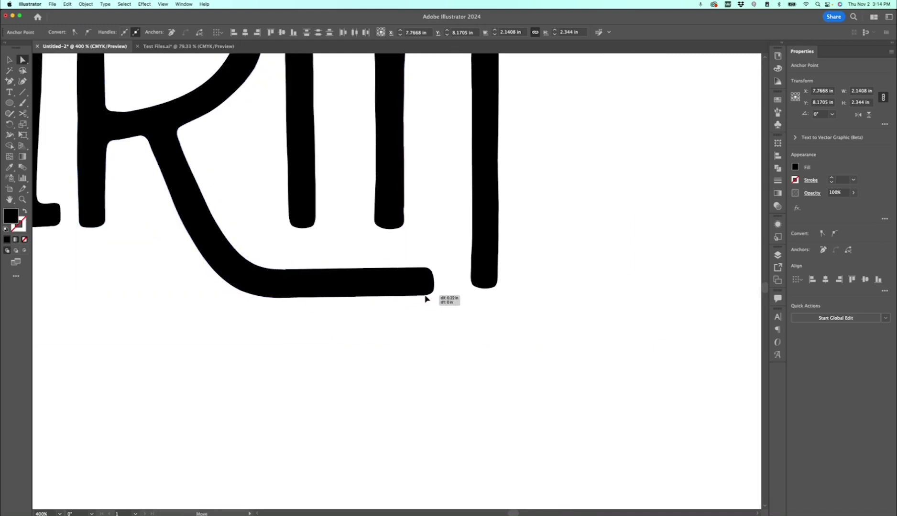
{"action": "key", "text": "super+minus"}
{"action": "key", "text": "super+minus"}
{"action": "key", "text": "super+minus"}
{"action": "scroll", "coordinate": [430, 413], "scroll_direction": "up", "scroll_amount": 3}
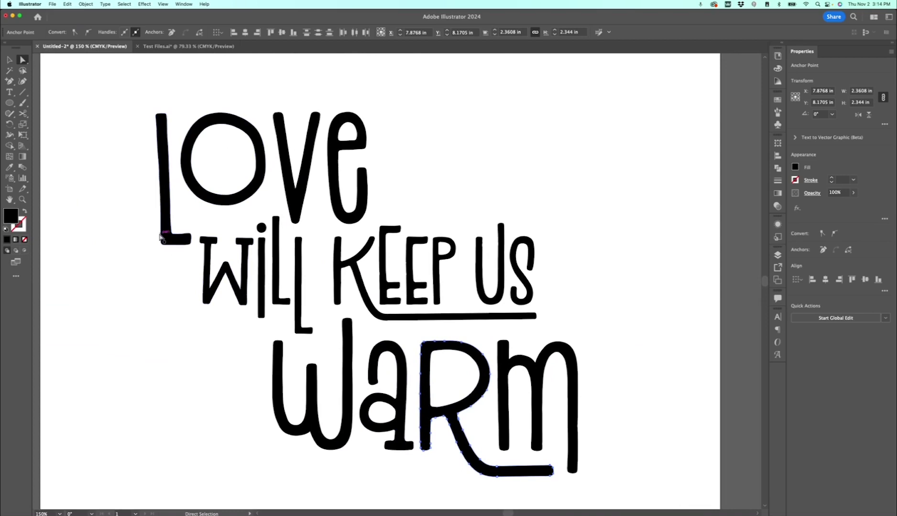
Move the L of Love upward inside its lettering group
{"action": "key", "text": "v"}
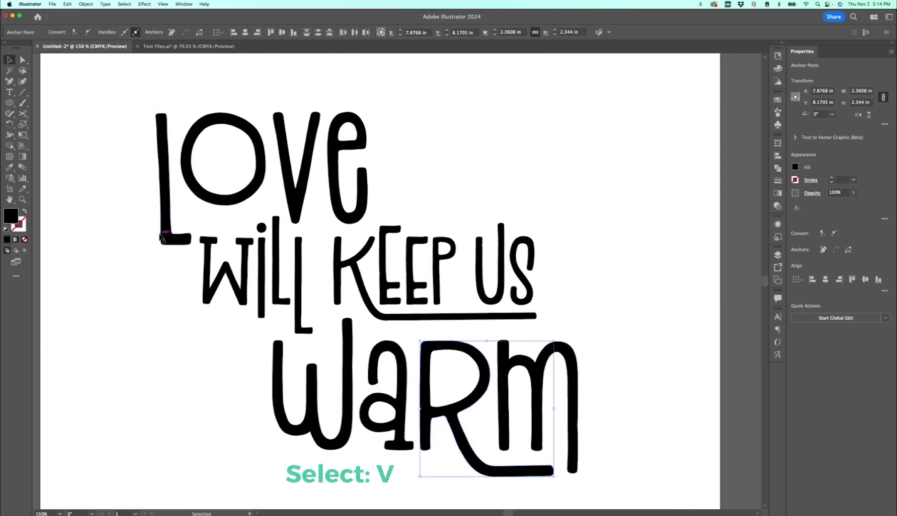
{"action": "double_click", "coordinate": [166, 220]}
{"action": "left_click_drag", "start_coordinate": [166, 220], "coordinate": [167, 200]}
{"action": "double_click", "coordinate": [180, 251]}
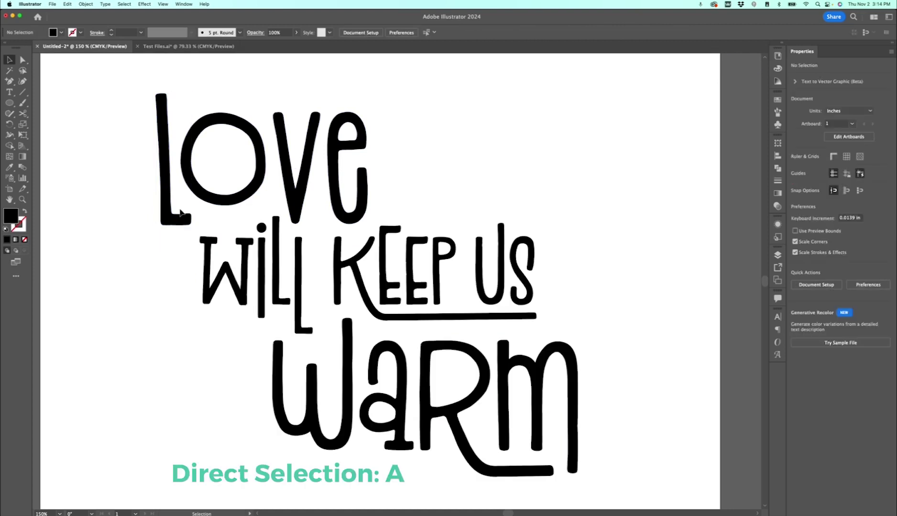
Lengthen the L's foot under the o and raise the top of the v
{"action": "key", "text": "a"}
{"action": "left_click_drag", "start_coordinate": [193, 234], "coordinate": [244, 228]}
{"action": "left_click", "coordinate": [308, 114]}
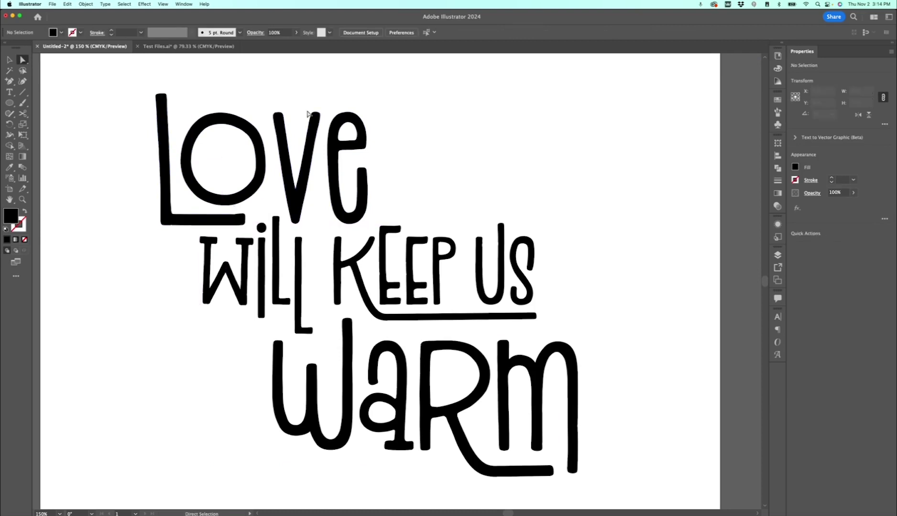
{"action": "left_click_drag", "start_coordinate": [322, 126], "coordinate": [325, 98]}
Nudge the v's top anchor slightly left and down, then deselect the lettering
{"action": "key", "text": "super+equal"}
{"action": "key", "text": "super+equal"}
{"action": "key", "text": "super+equal"}
{"action": "key", "text": "super+equal"}
{"action": "scroll", "coordinate": [324, 98], "scroll_direction": "down", "scroll_amount": 1}
{"action": "left_click_drag", "start_coordinate": [413, 140], "coordinate": [409, 152]}
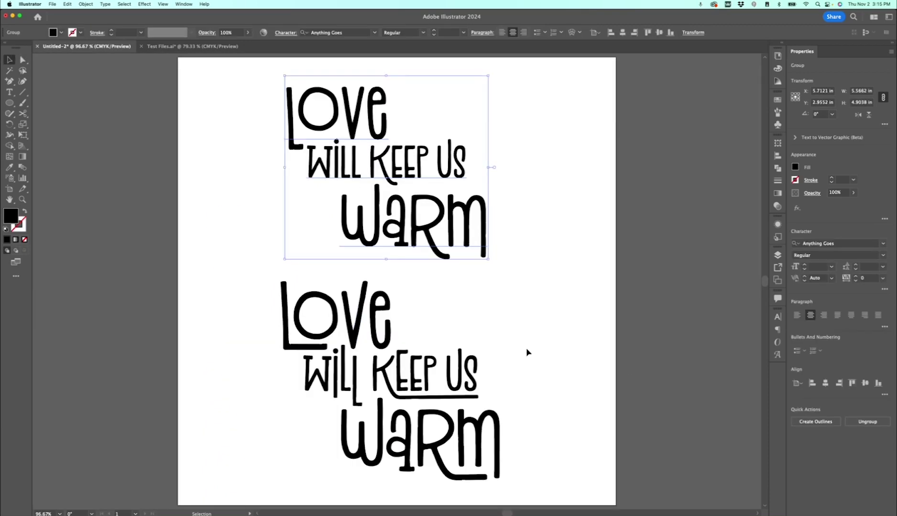
{"action": "left_click", "coordinate": [545, 344]}
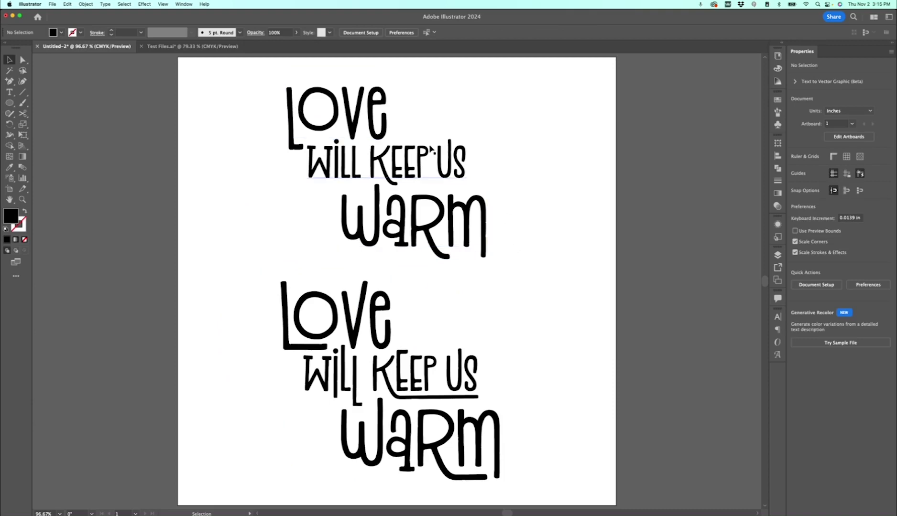